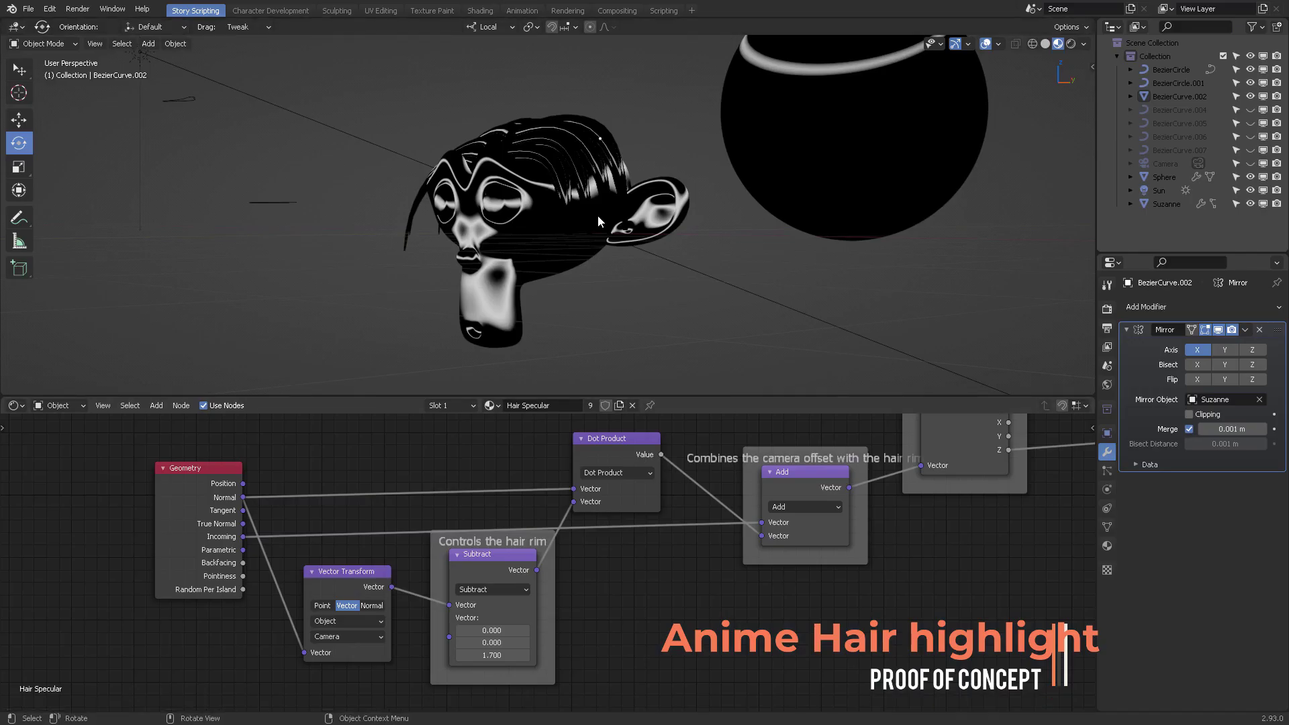
Select the Suzanne head and nudge the Geometry and Vector Transform nodes of its Hair Specular.001 material
middle_drag(598, 215, 566, 240)
scroll(598, 233, up, 5)
click(679, 222)
scroll(722, 242, down, 5)
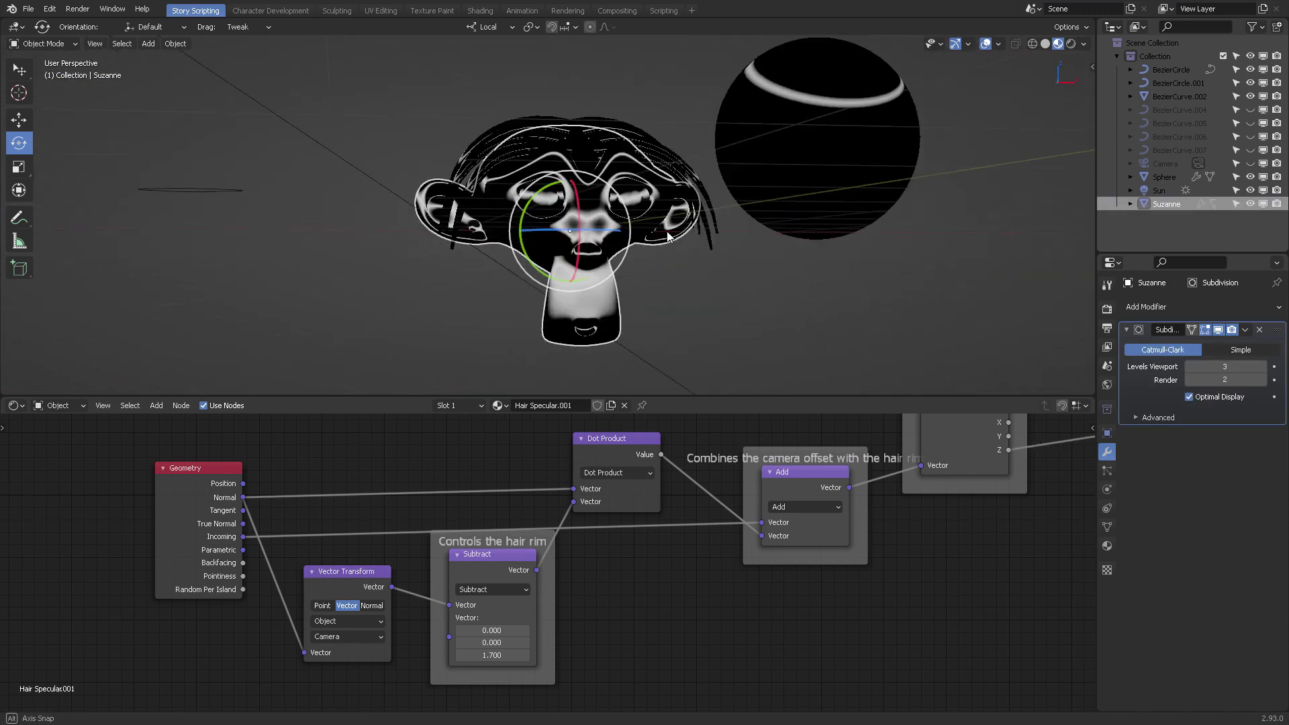
click(643, 236)
middle_drag(643, 237, 817, 159)
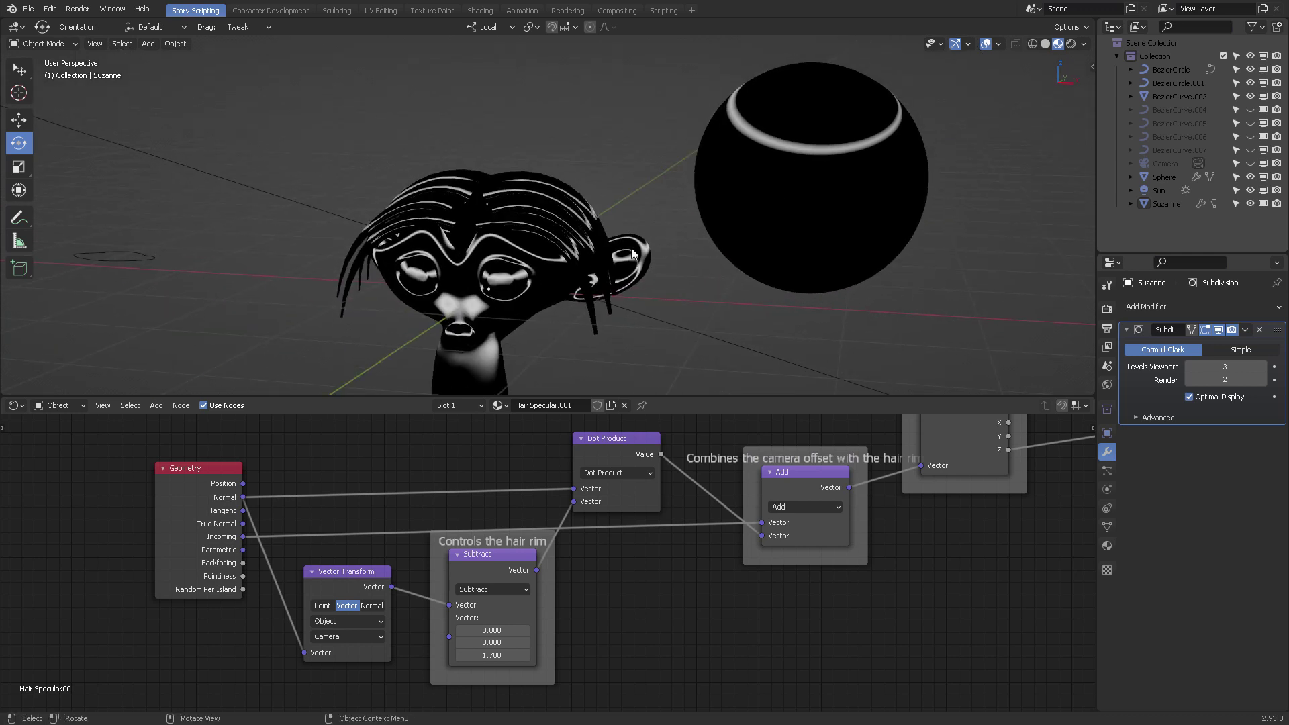
mouse_move(202, 482)
mouse_down()
mouse_move(226, 466)
mouse_move(195, 472)
mouse_up()
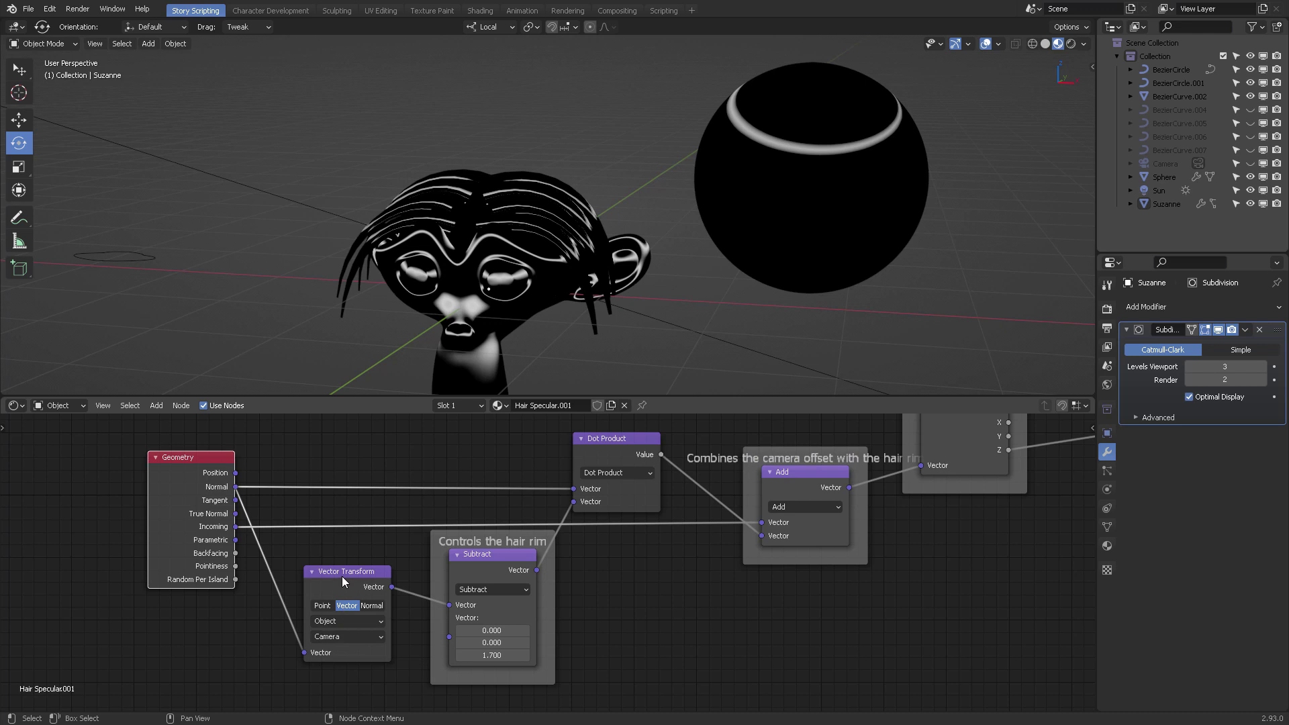
mouse_move(342, 581)
mouse_down()
mouse_move(317, 577)
mouse_move(349, 580)
mouse_move(336, 590)
mouse_up()
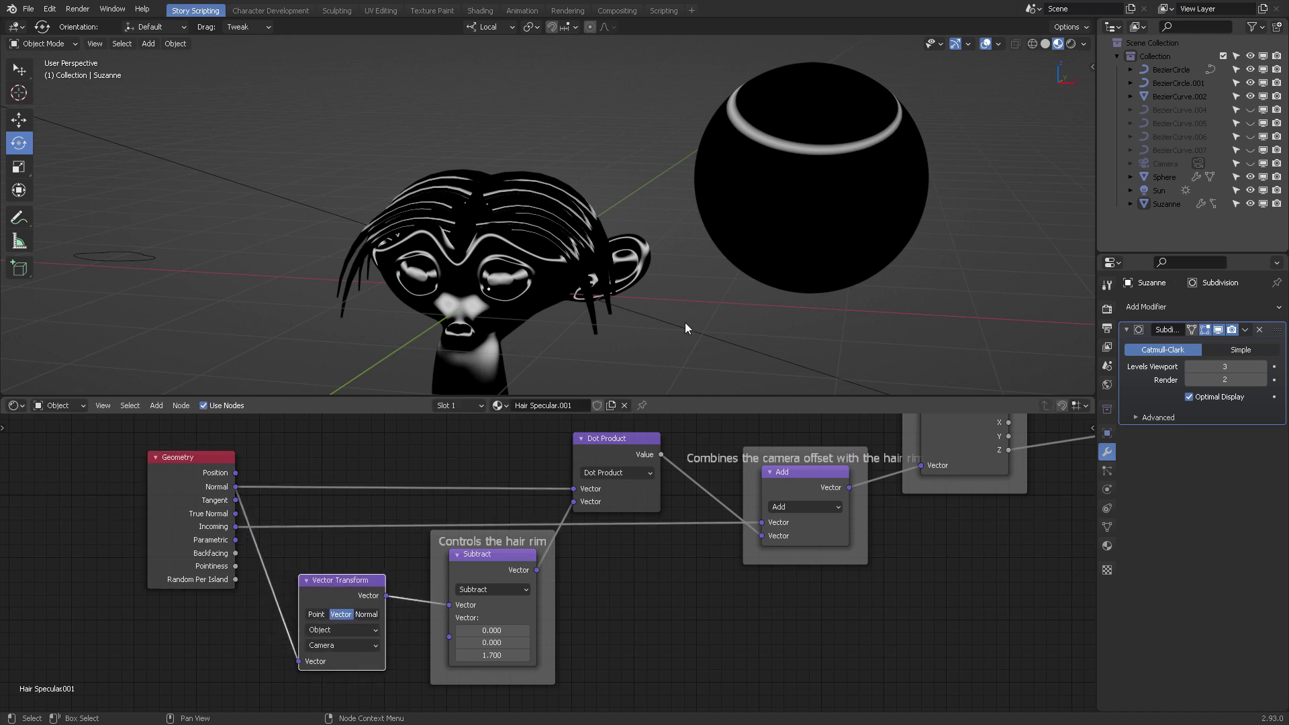
Shift the Vector Transform and Subtract nodes and set the Subtract node's Z offset to 2.020
middle_drag(803, 196, 691, 206)
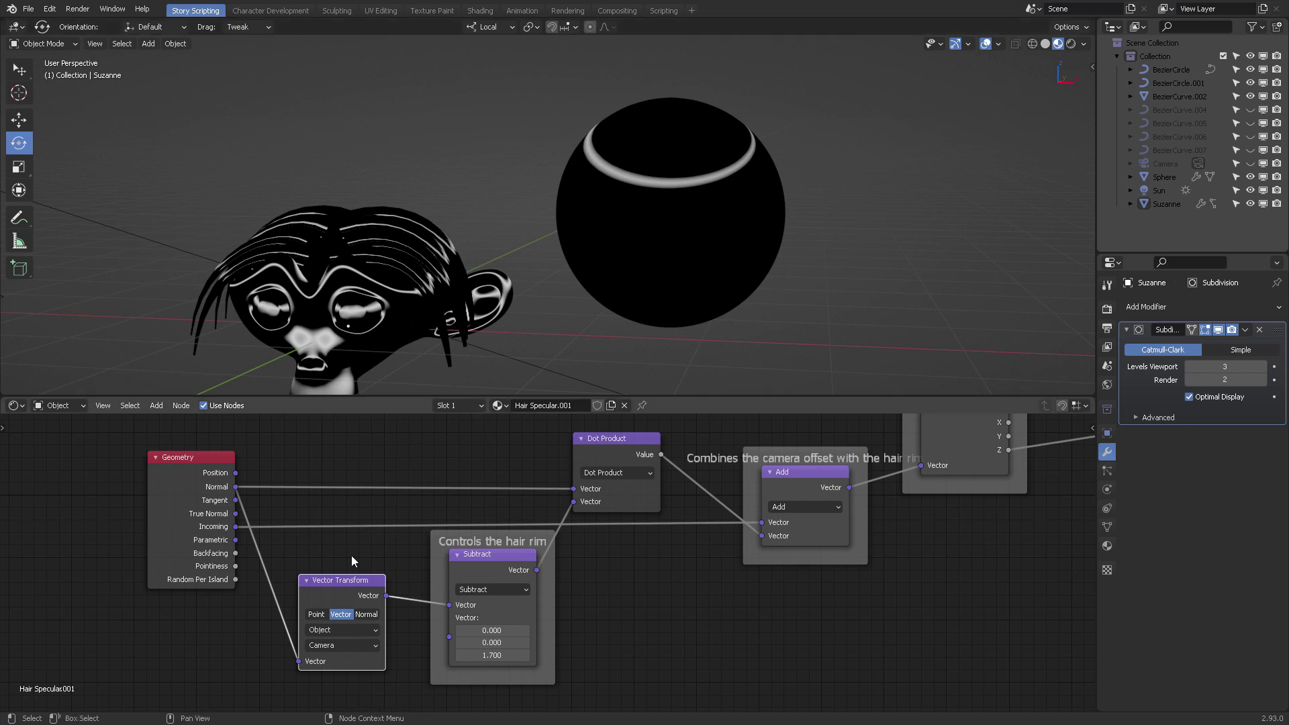
drag(353, 582, 355, 586)
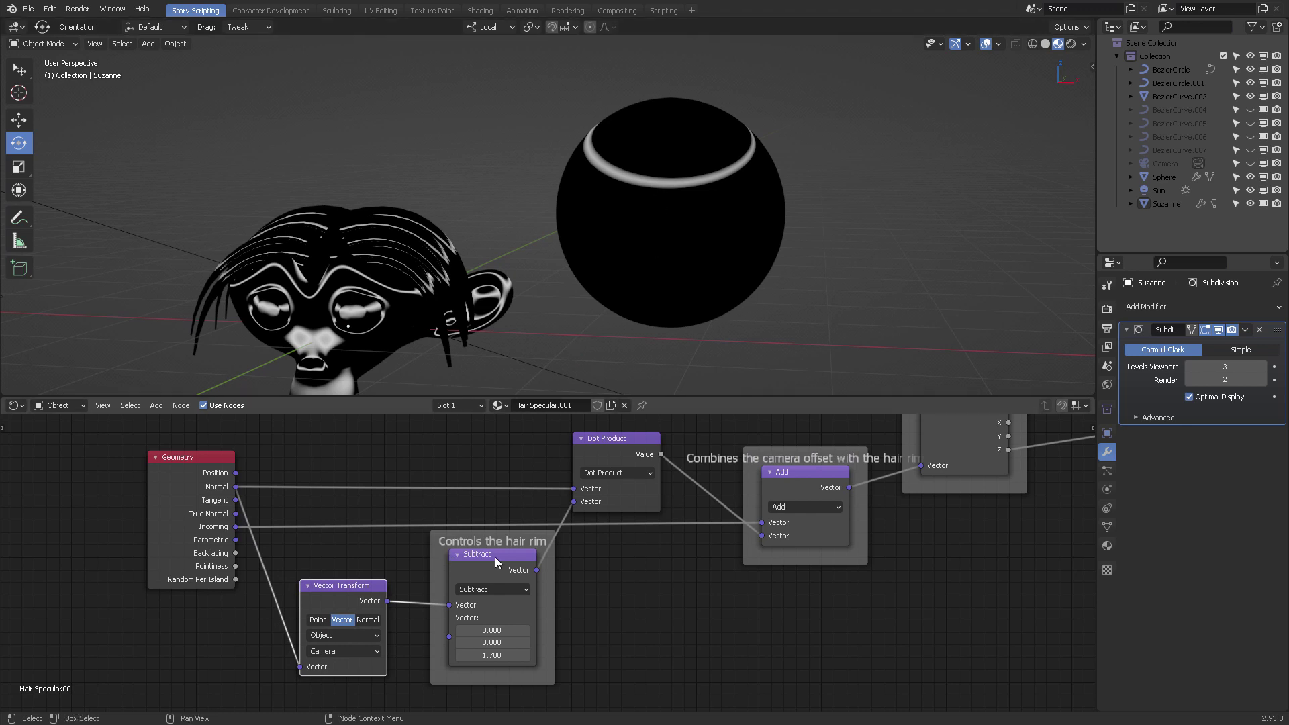
drag(487, 558, 486, 557)
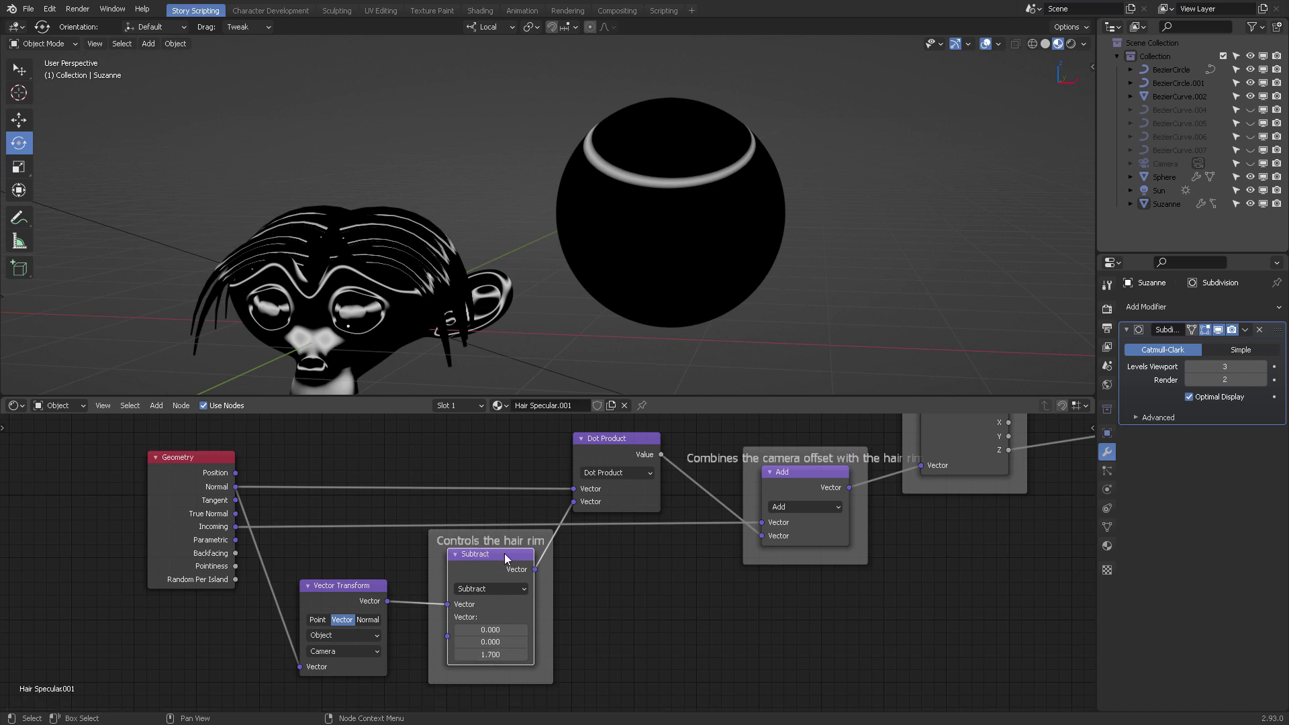
drag(498, 558, 494, 565)
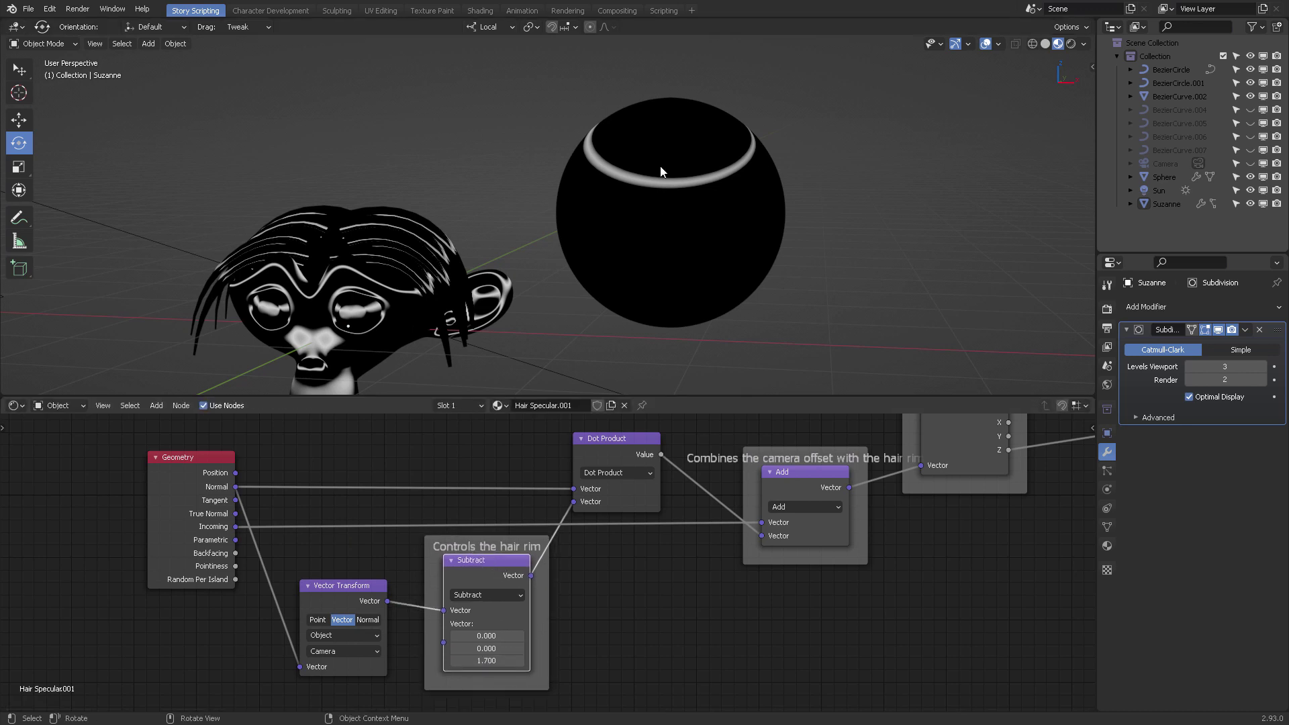
shift+drag(486, 660, 533, 661)
right_click(486, 660)
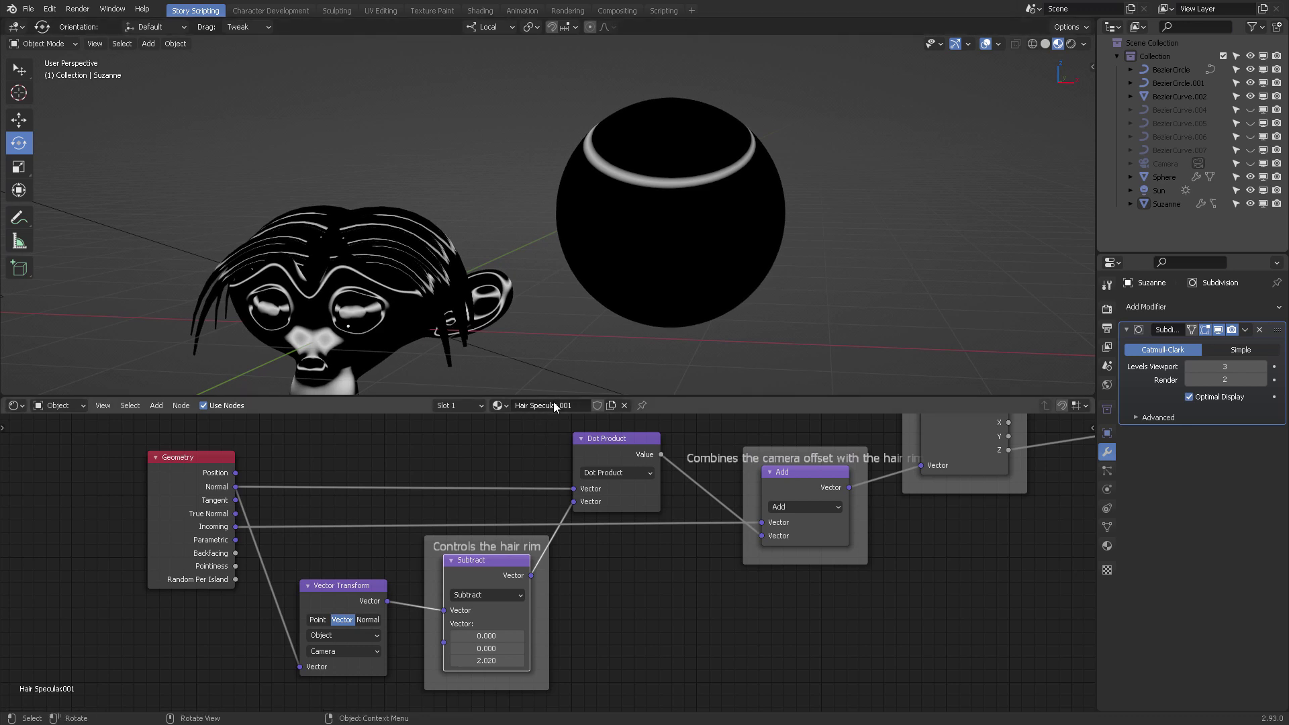
Select the sphere and set its Hair Specular Subtract node's Z offset to 1.480
click(753, 196)
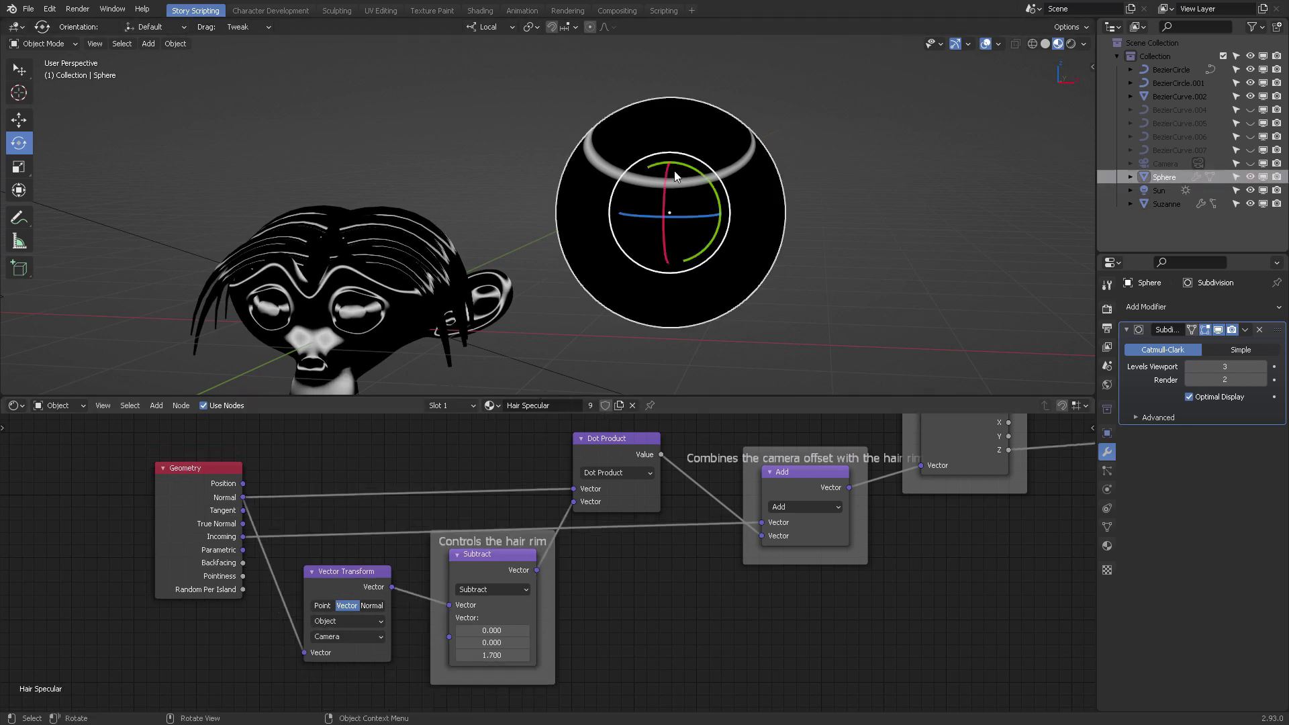
mouse_move(495, 656)
mouse_down()
mouse_move(541, 657)
mouse_move(498, 658)
mouse_up()
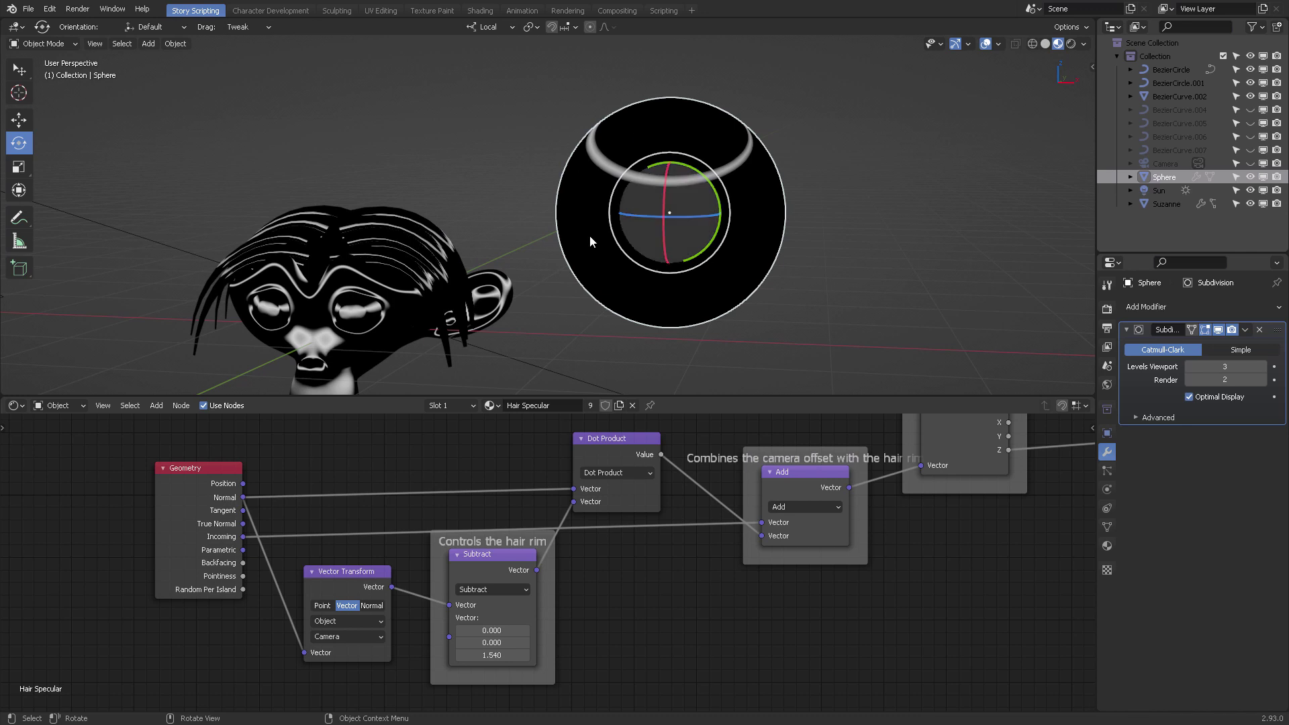
mouse_move(494, 655)
mouse_down()
mouse_move(520, 655)
mouse_move(455, 655)
mouse_move(499, 655)
mouse_up()
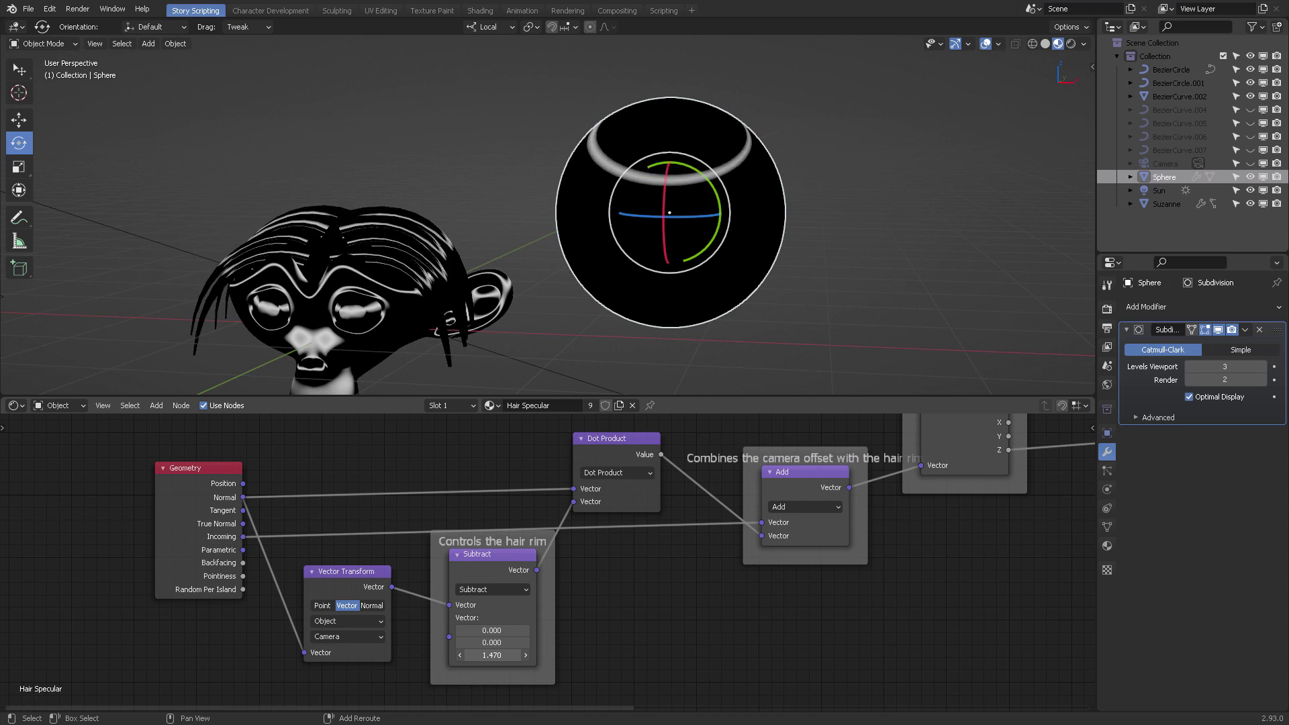
Reposition the Subtract frame, Dot Product node and camera-offset Add node slightly in the node tree
drag(505, 553, 510, 564)
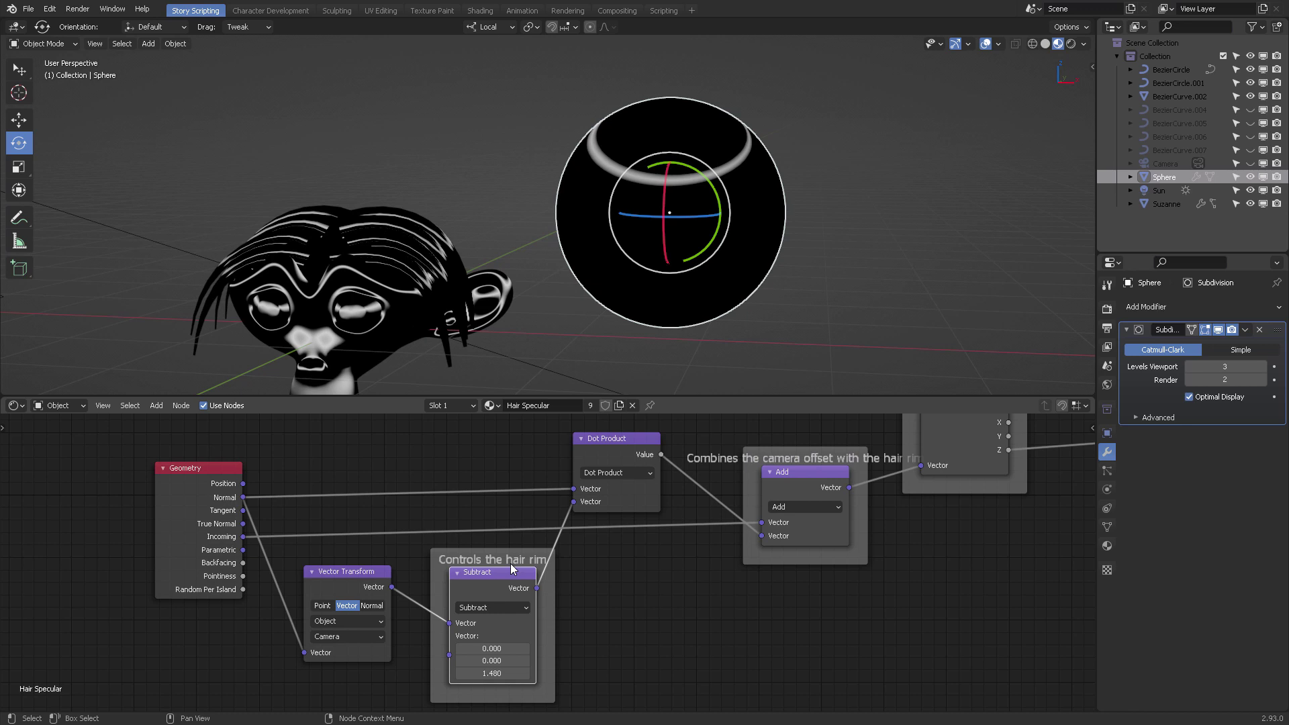
drag(509, 567, 498, 565)
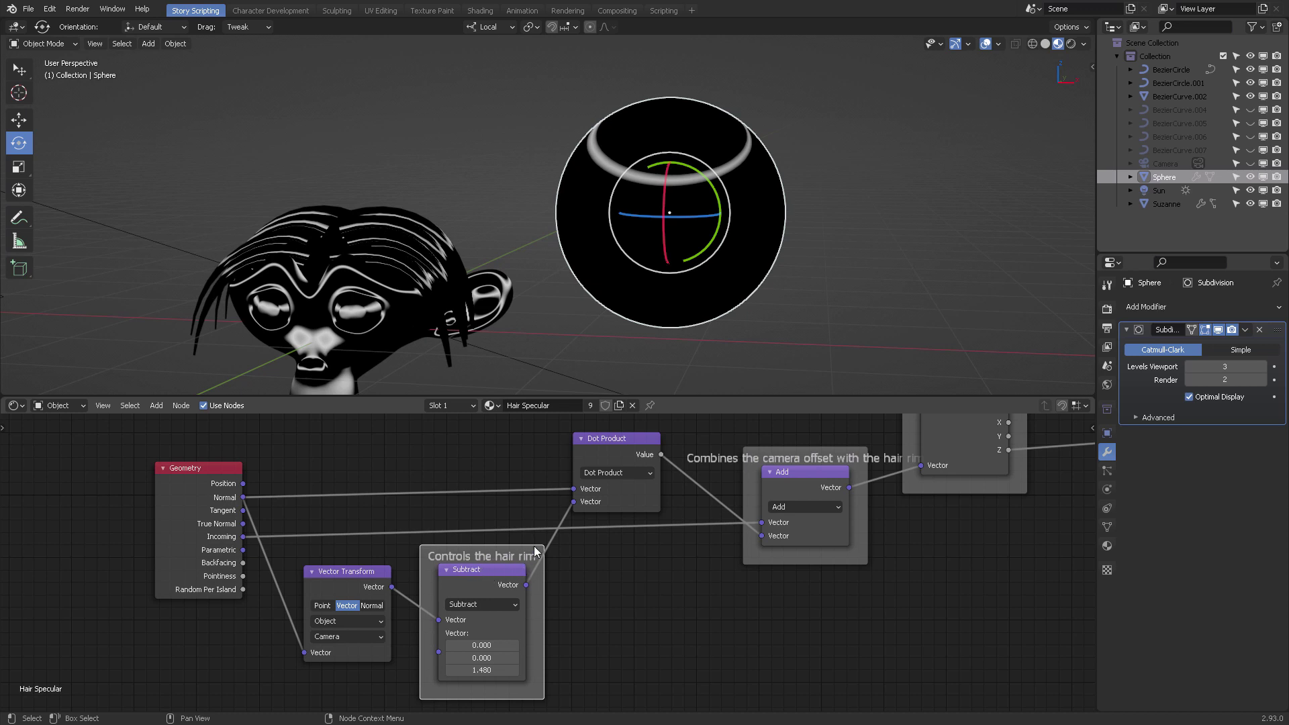
drag(598, 446, 607, 447)
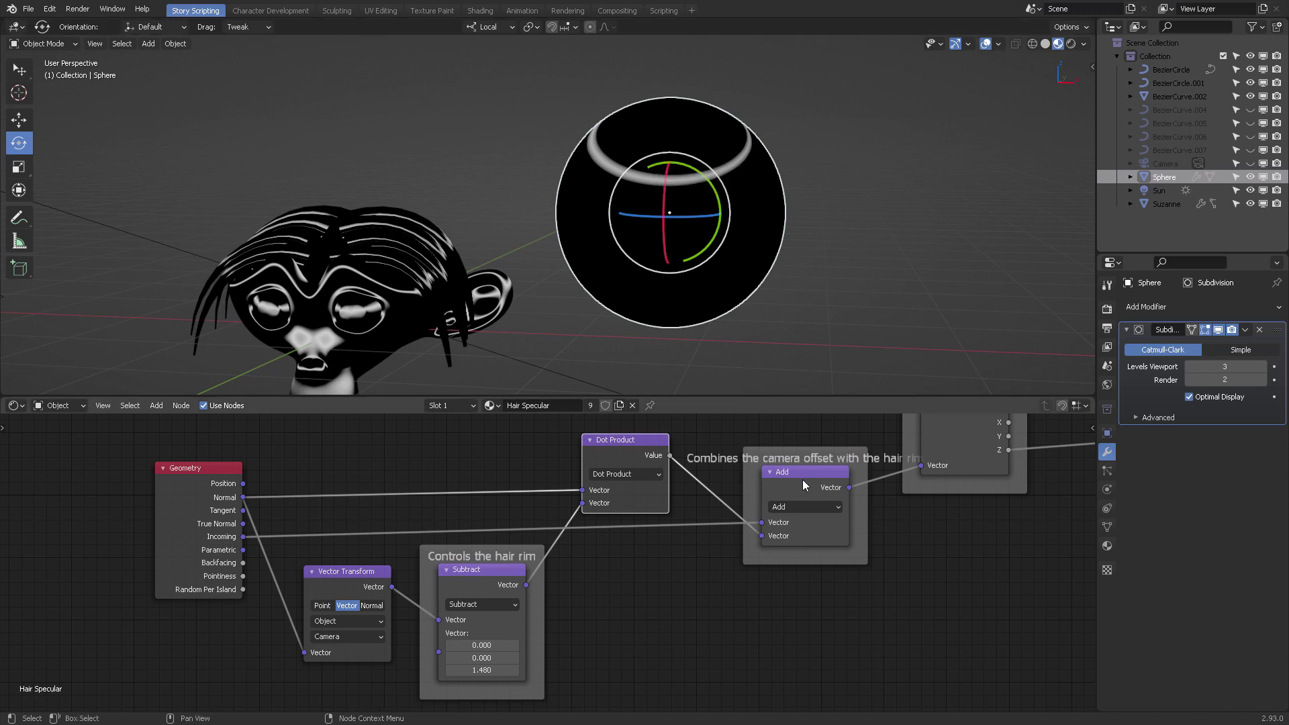
drag(802, 479, 804, 488)
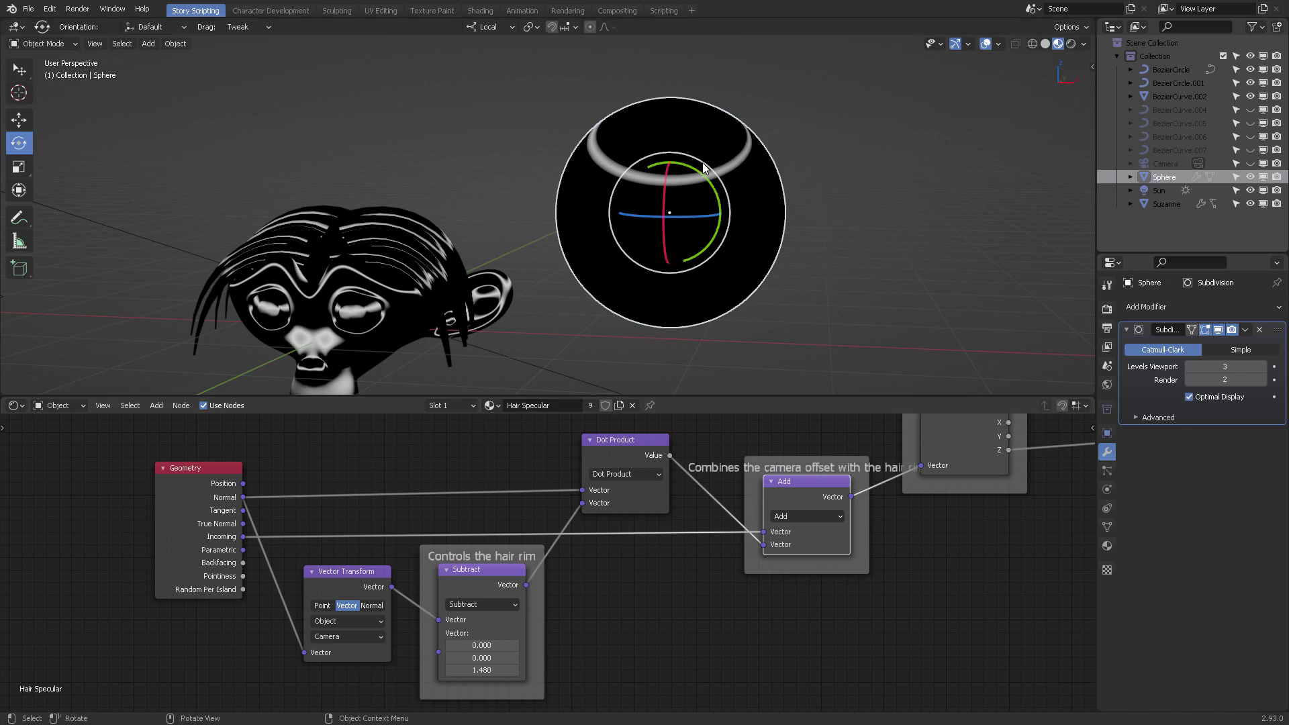
drag(799, 494, 792, 499)
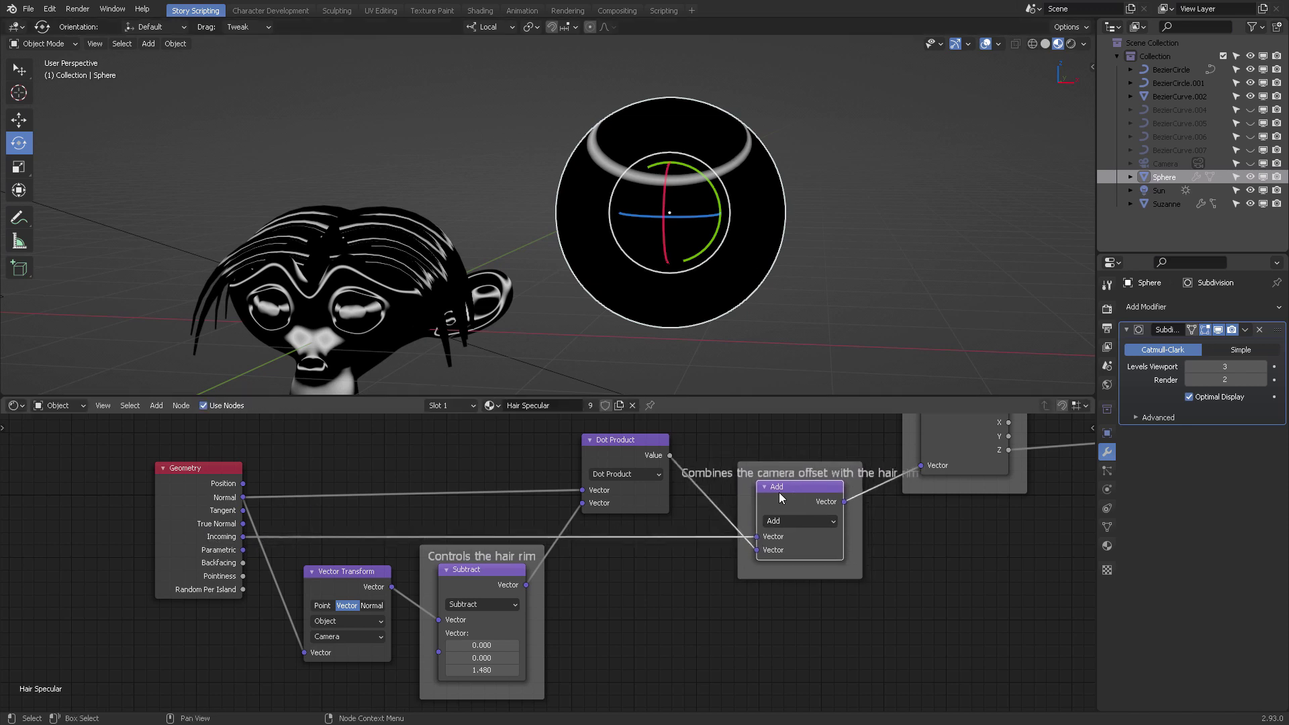
Preview the outputs of the camera-offset Add node and the Separate XYZ node in the viewport
middle_drag(792, 491, 493, 550)
drag(659, 481, 701, 506)
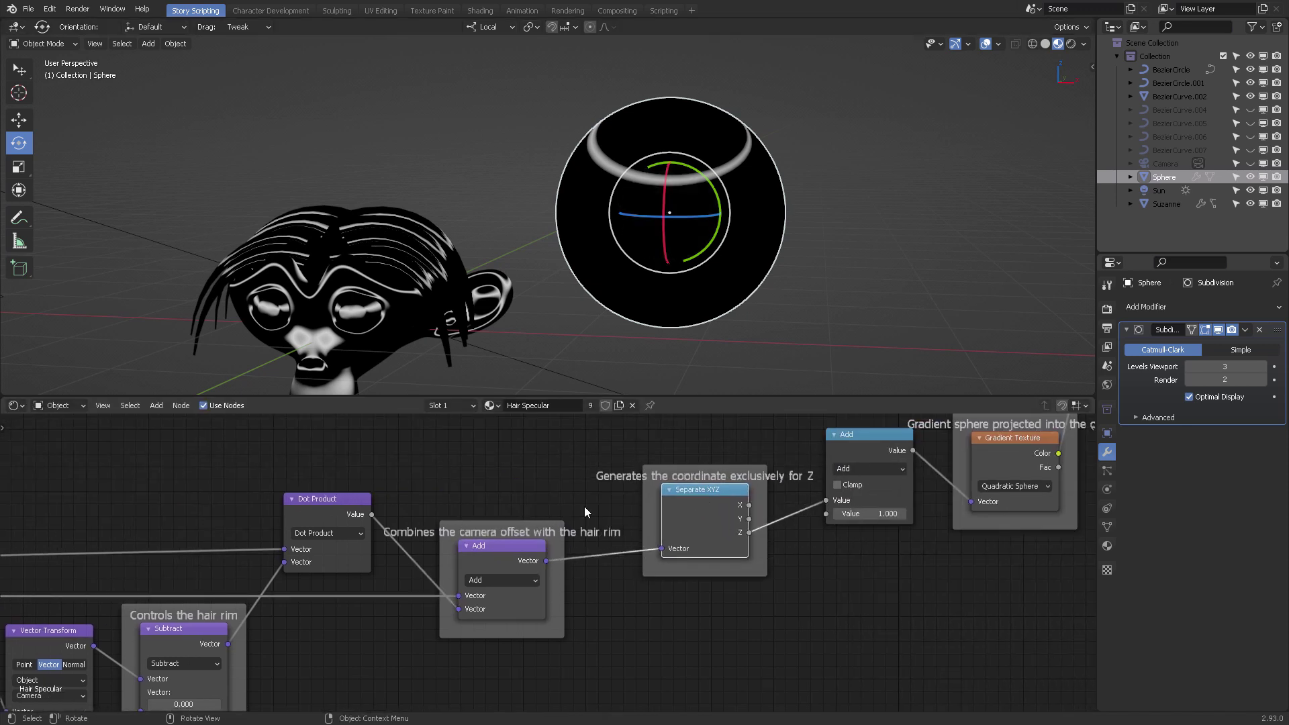
ctrl+shift+click(511, 546)
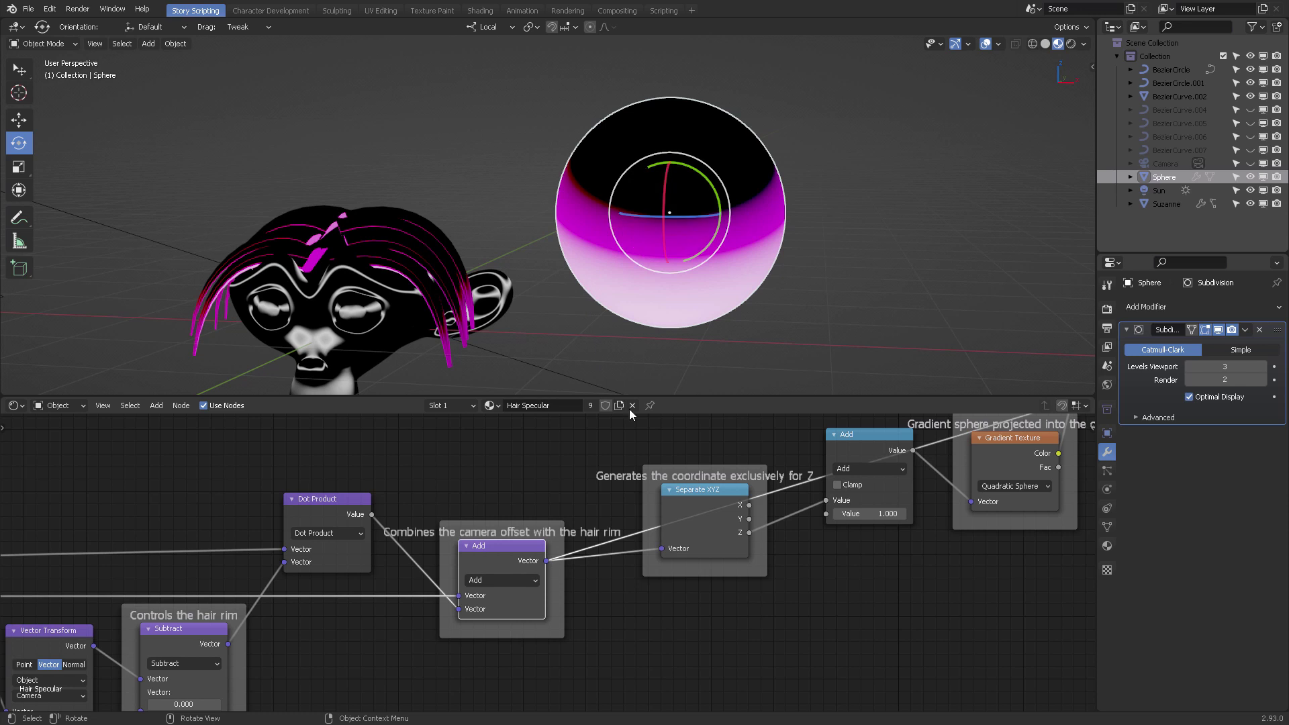
ctrl+shift+click(705, 498)
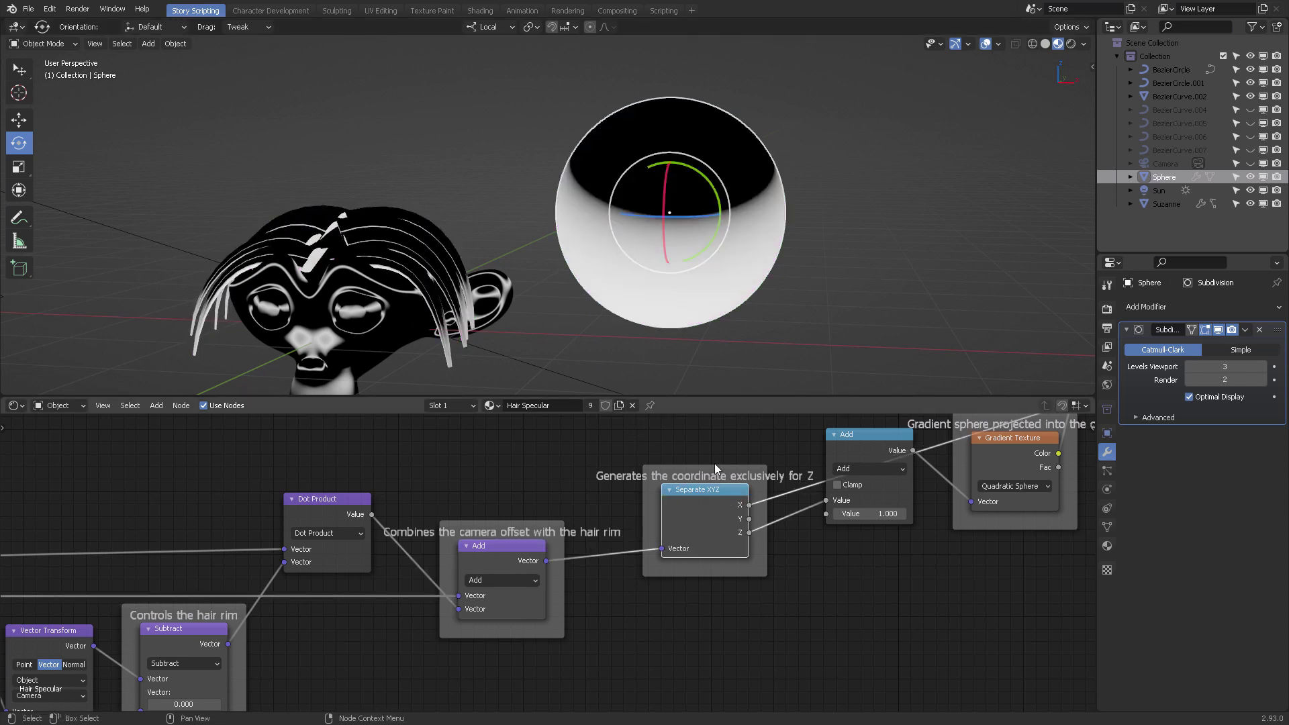
middle_drag(714, 463, 542, 514)
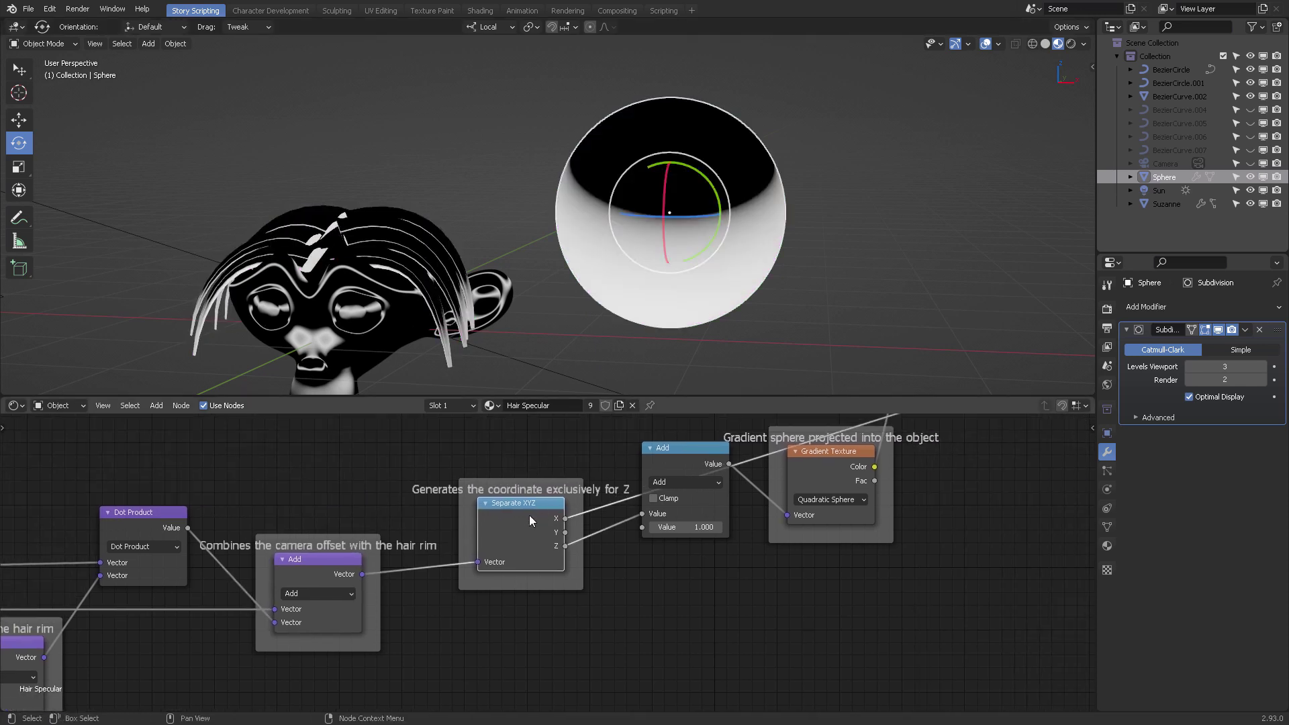
ctrl+shift+click(528, 516)
ctrl+shift+click(528, 516)
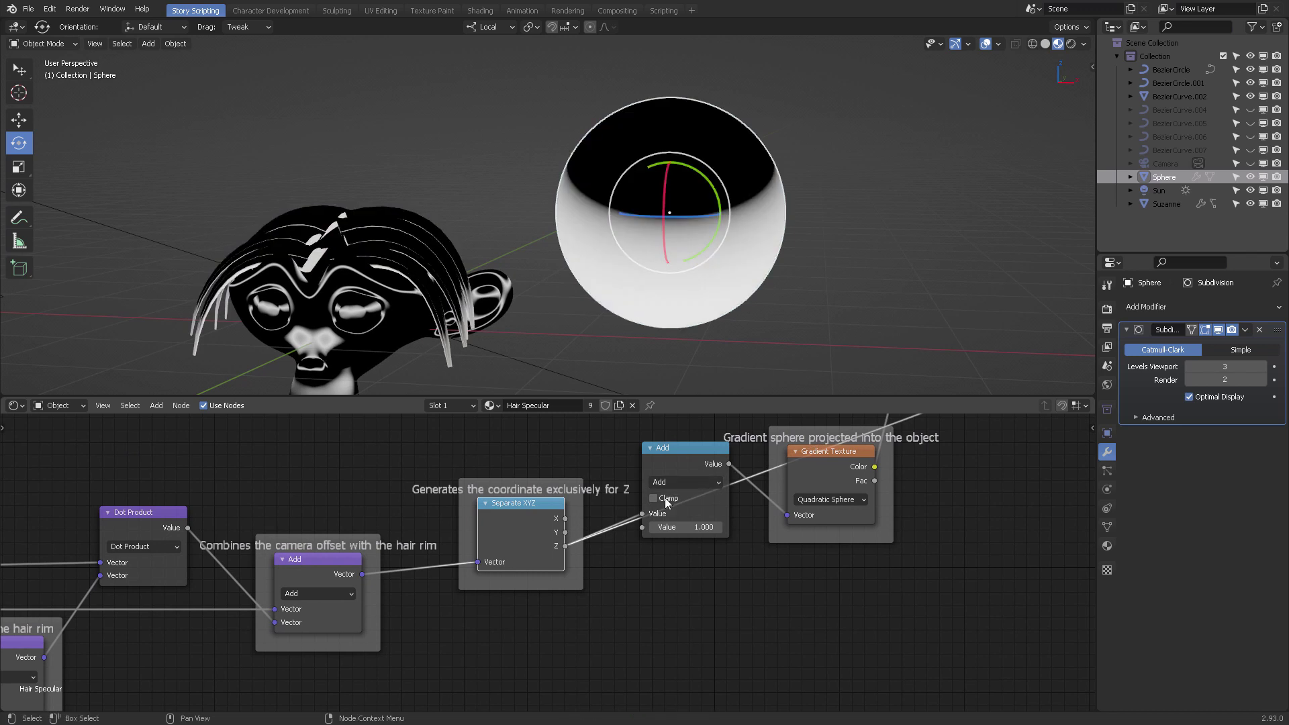
Preview the second Add and Gradient Texture outputs, then return the viewport to the final hair shading
middle_drag(956, 476, 830, 506)
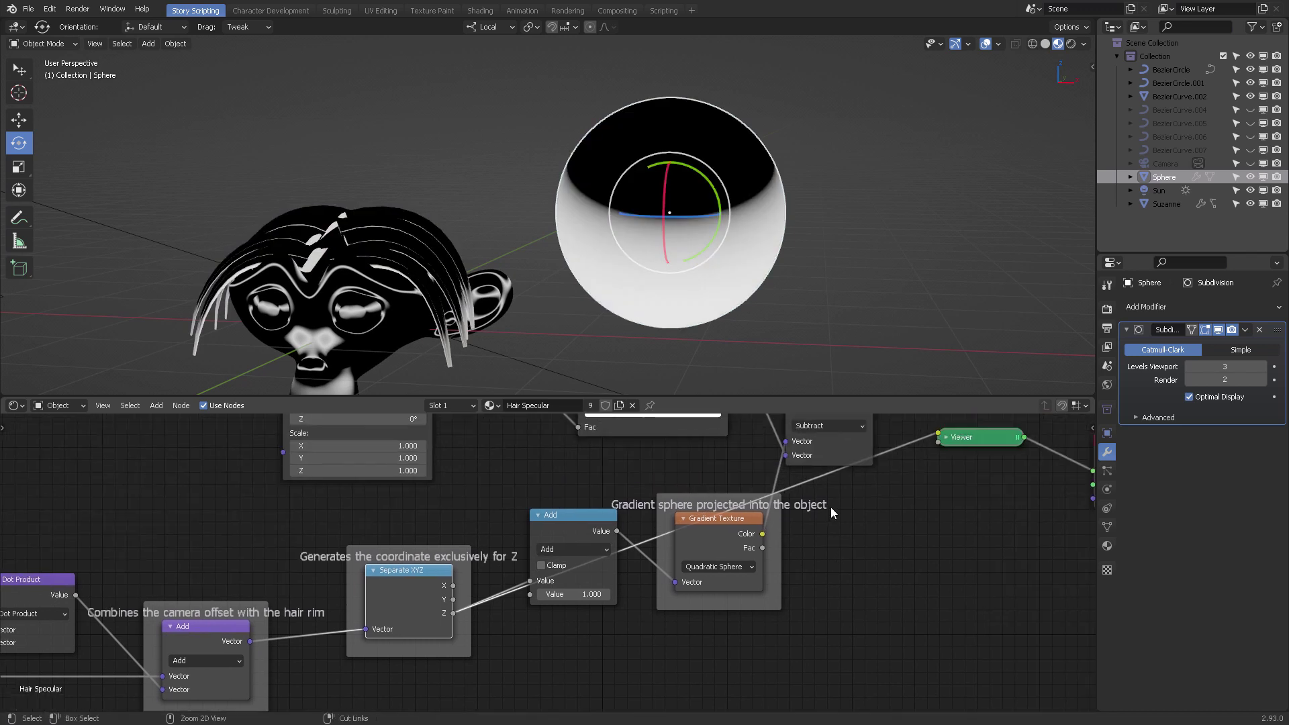
ctrl+right_drag(823, 491, 848, 510)
middle_drag(857, 514, 882, 501)
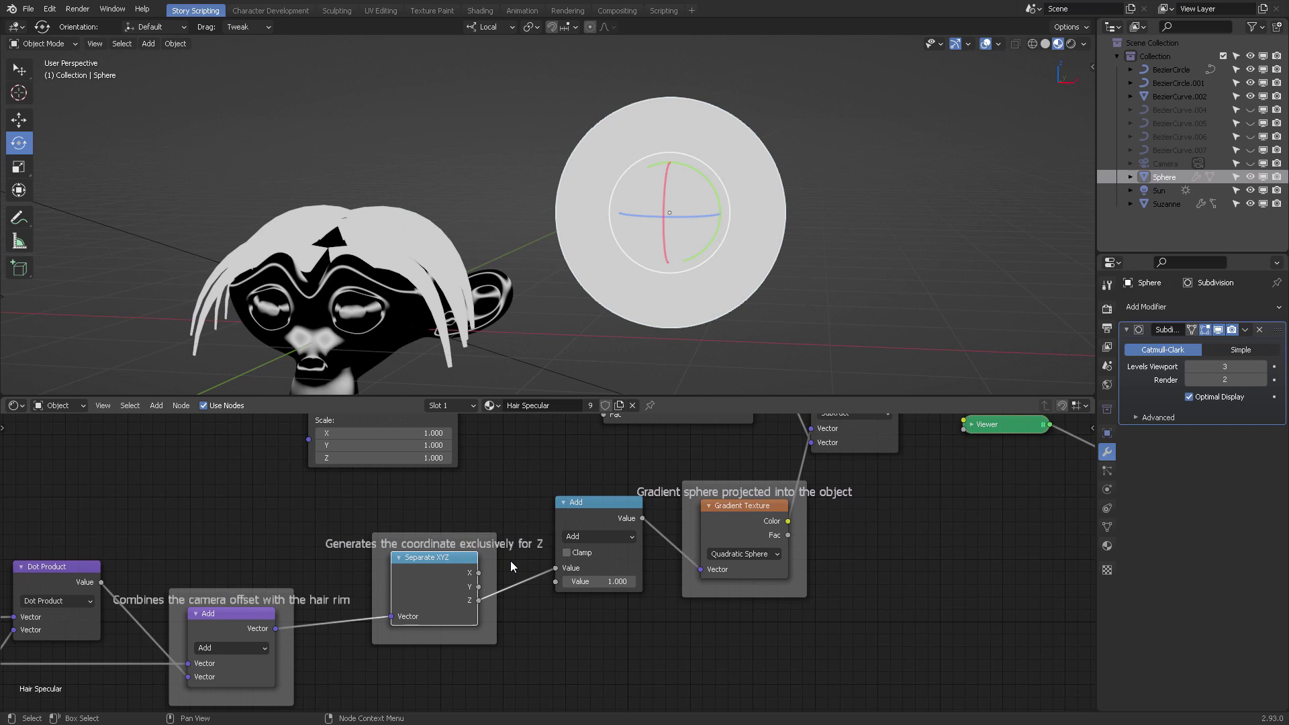
drag(430, 571, 429, 579)
drag(569, 514, 575, 526)
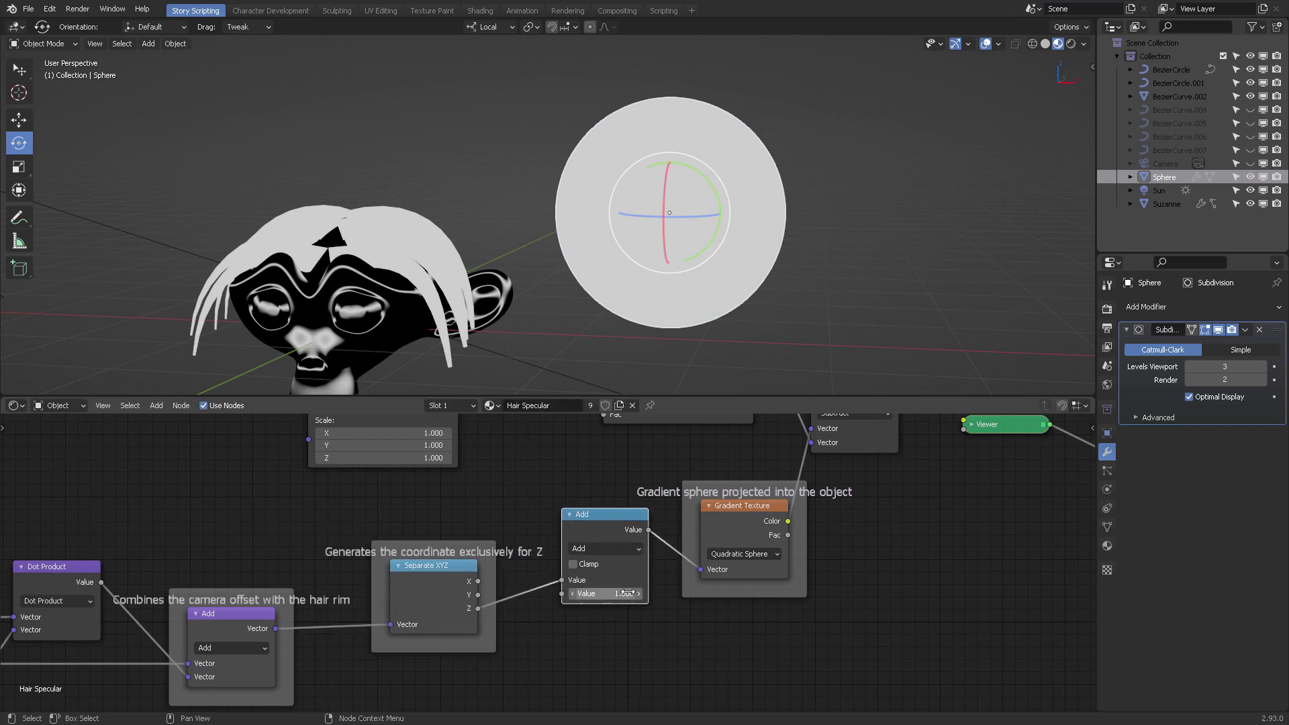
middle_drag(856, 551, 773, 565)
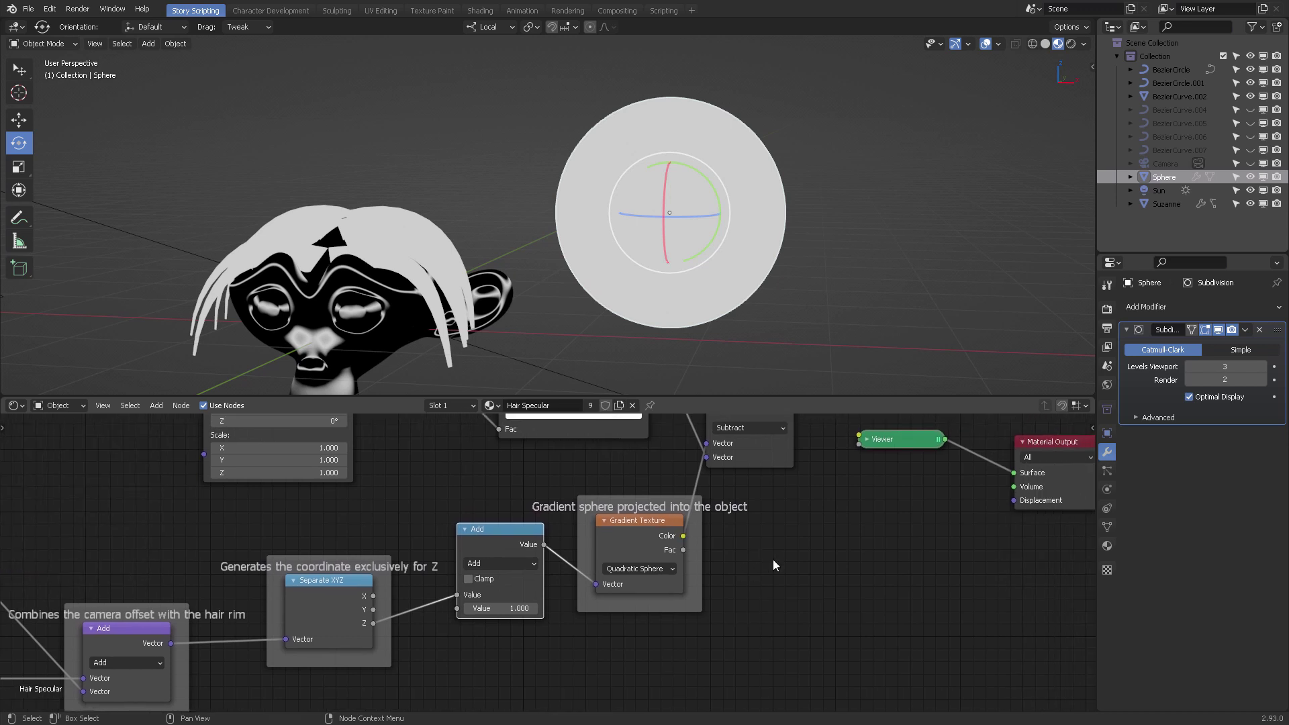
drag(631, 542, 640, 549)
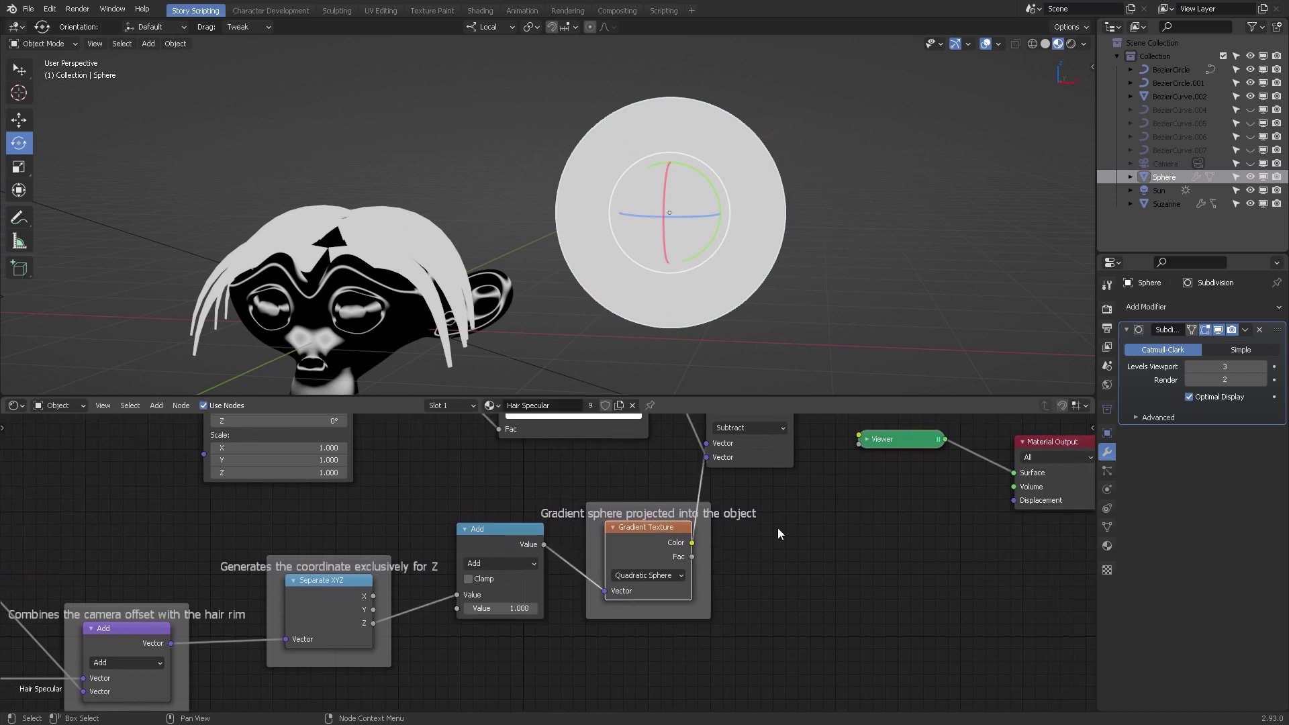
middle_drag(778, 534, 1005, 497)
ctrl+shift+click(807, 457)
middle_drag(536, 582, 719, 535)
scroll(593, 575, down, 2)
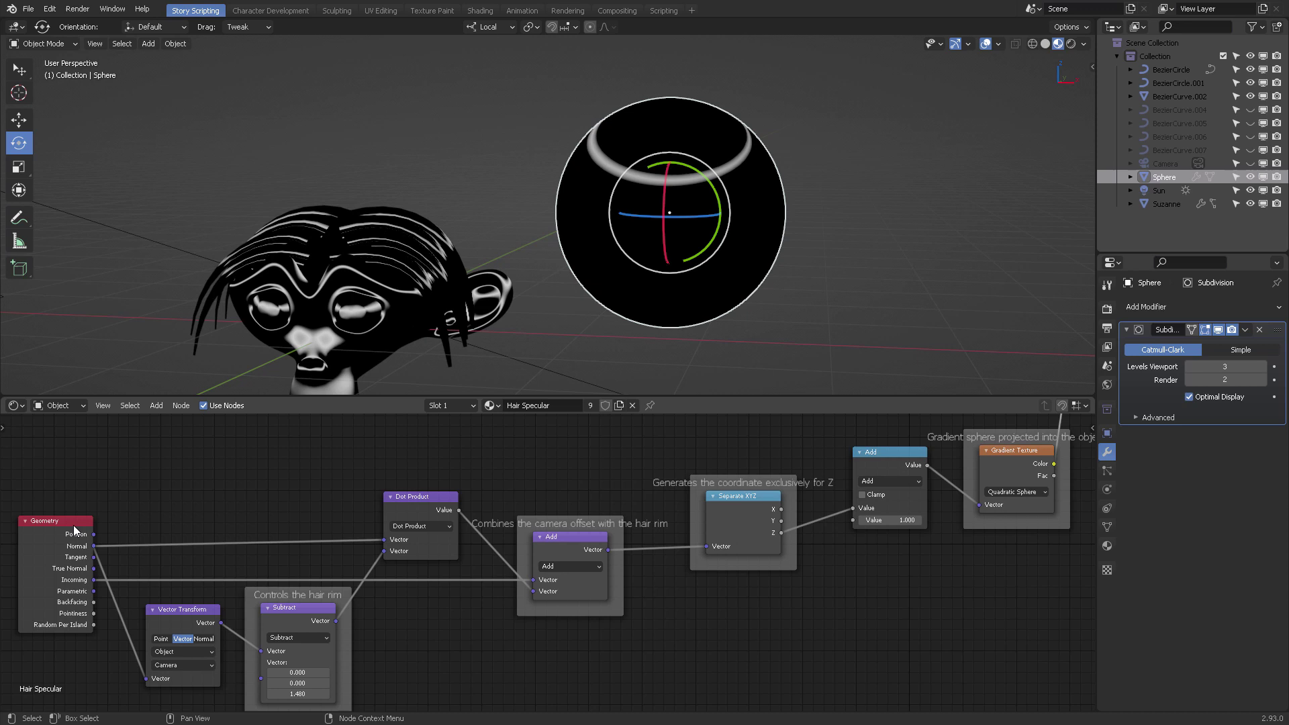
Nudge the Geometry, camera-offset Add and Separate XYZ nodes to tidy the layout
drag(73, 524, 89, 525)
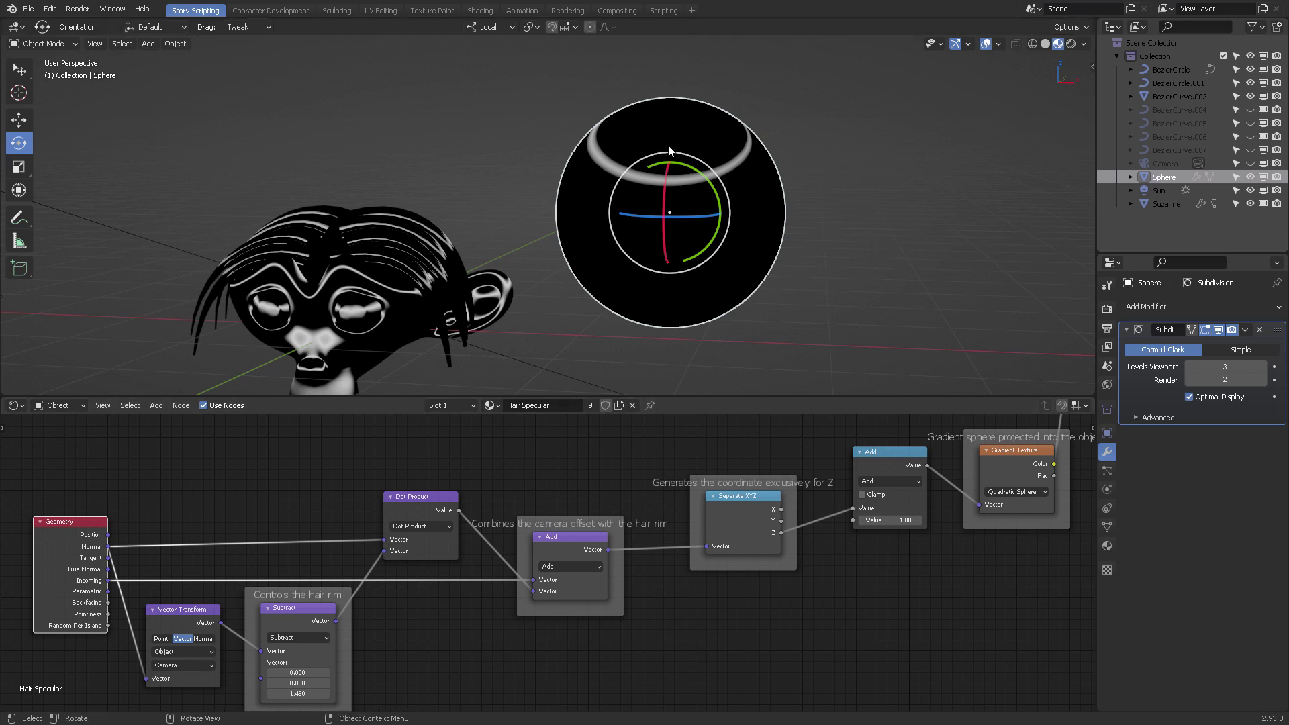
drag(581, 536, 595, 530)
mouse_move(747, 496)
mouse_down()
mouse_move(725, 504)
mouse_move(735, 498)
mouse_up()
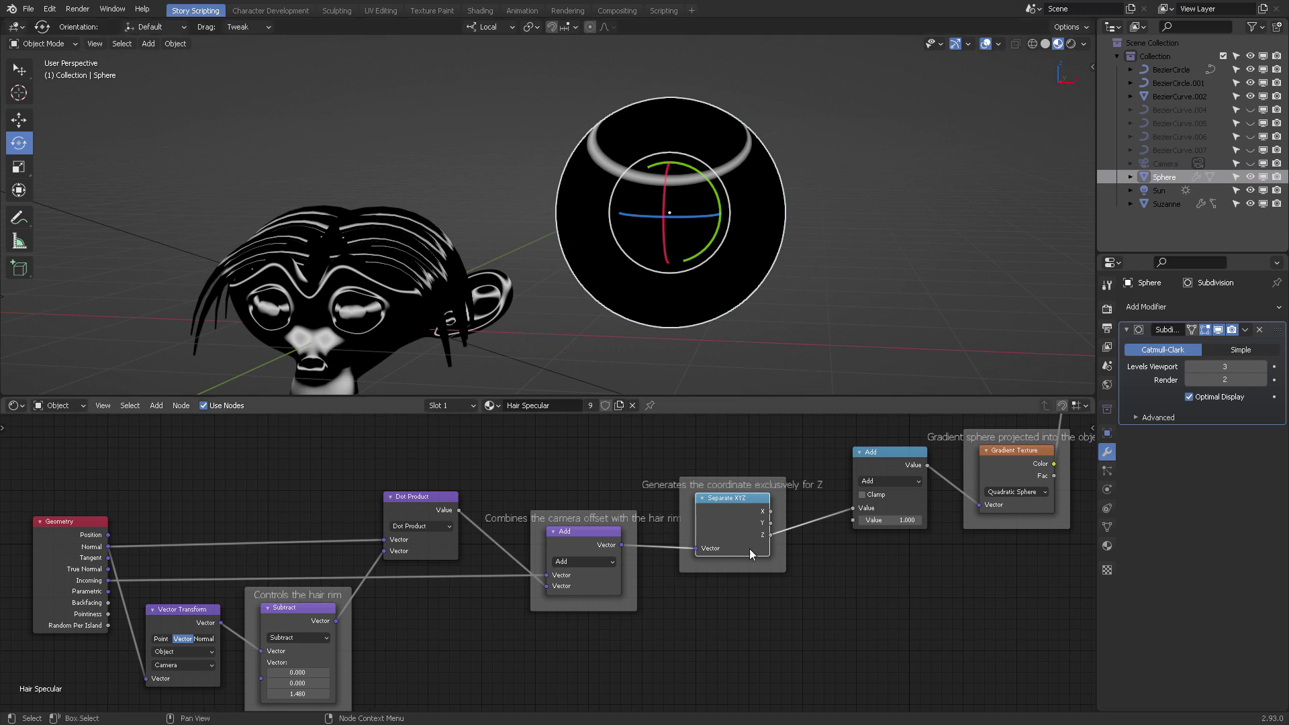
Set the Value of the Add node feeding the Gradient Texture to 0.300
ctrl+scroll(616, 522, right, 5)
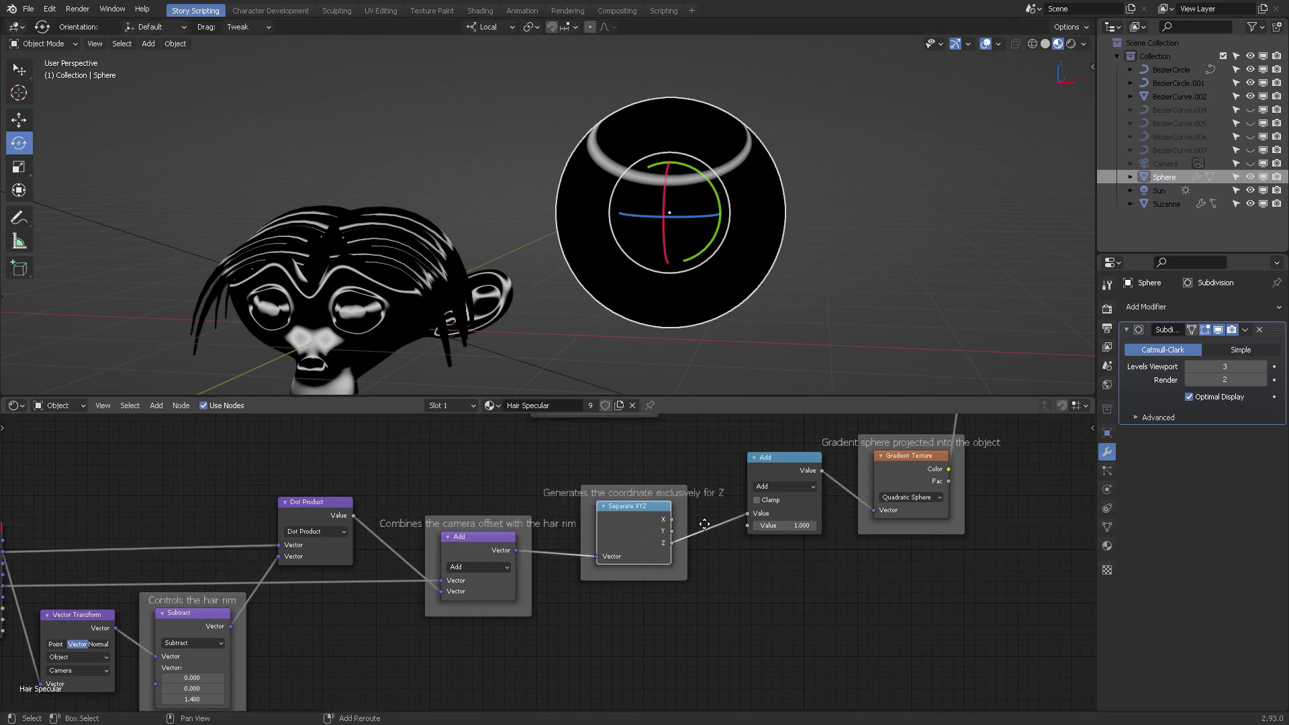
ctrl+scroll(616, 523, right, 1)
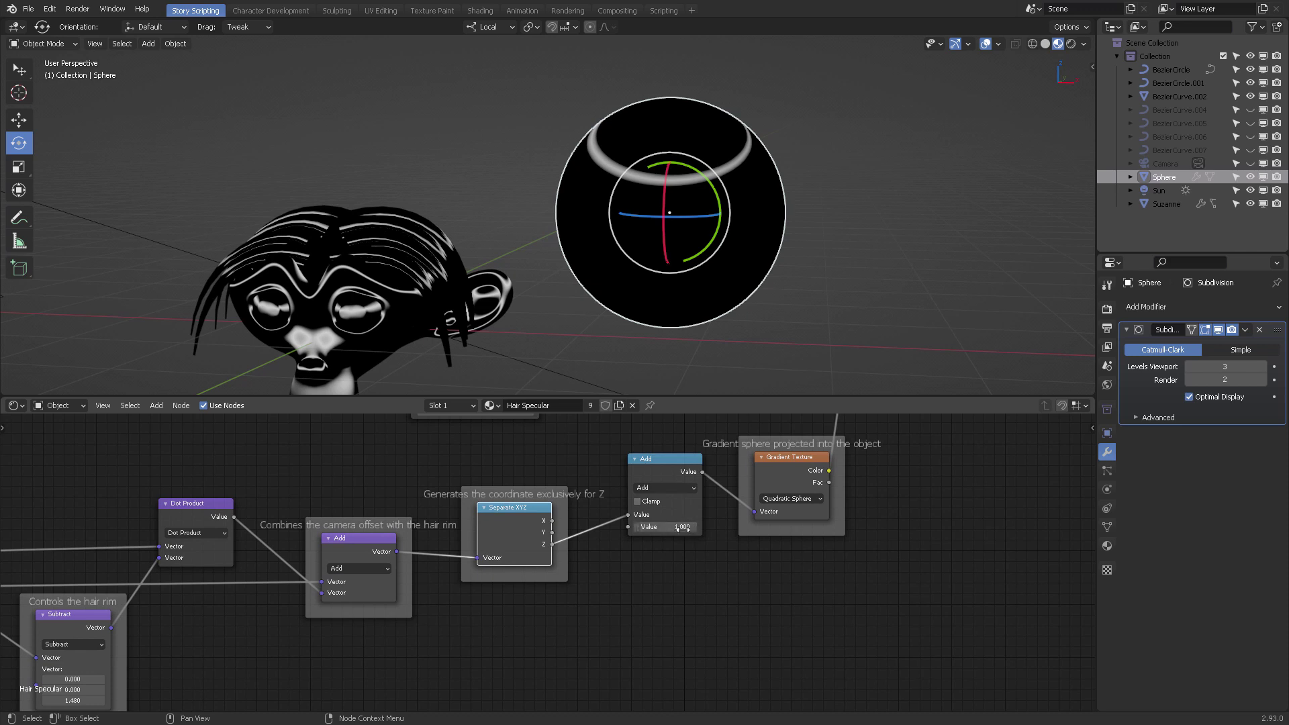
mouse_move(664, 526)
mouse_down()
mouse_move(705, 527)
mouse_move(685, 527)
mouse_up()
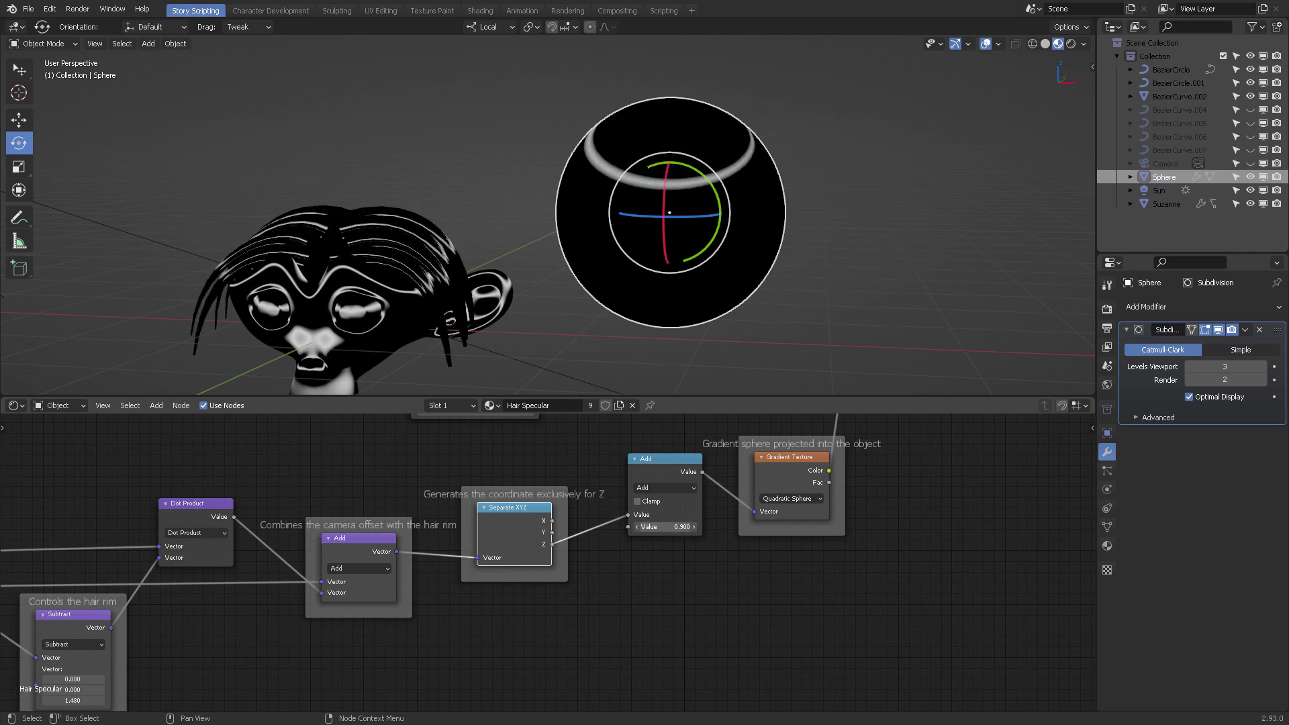
middle_drag(114, 662, 404, 598)
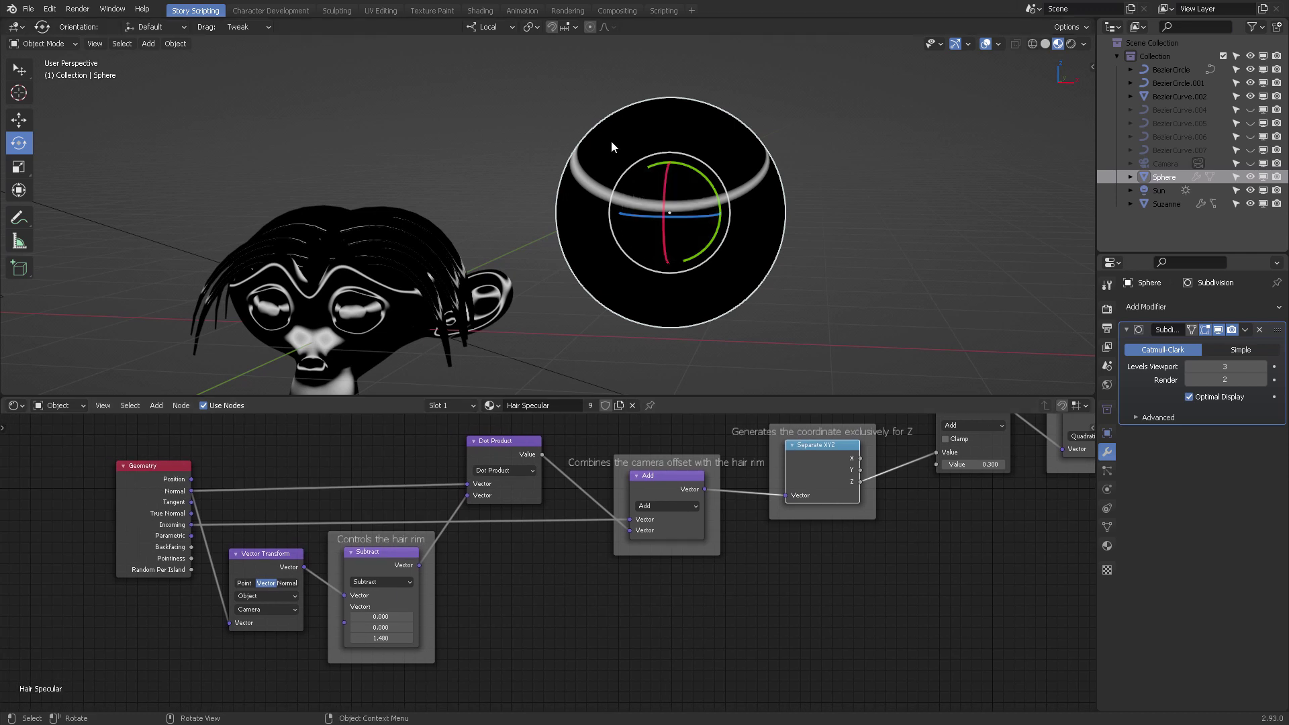
middle_drag(892, 499, 550, 556)
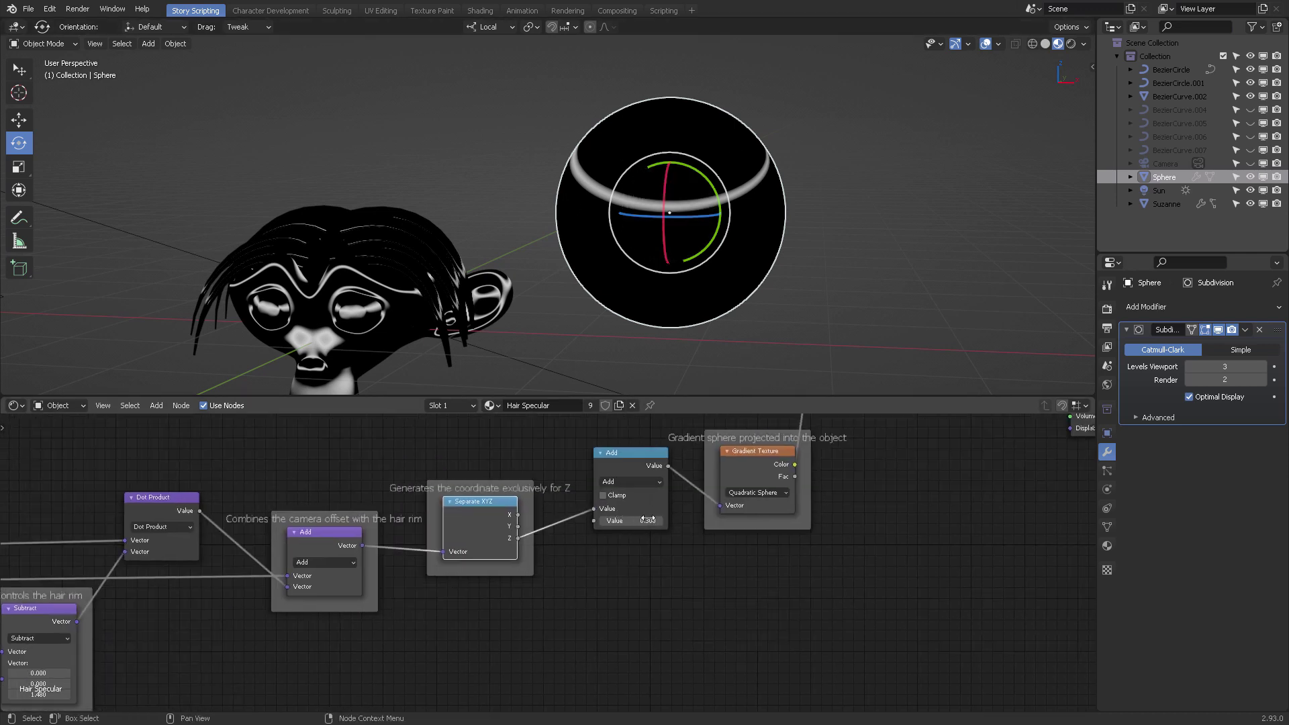
Nudge the Gradient Texture node within its frame and choose Quadratic Sphere as its gradient type
mouse_move(630, 520)
mouse_down()
mouse_move(686, 520)
mouse_move(610, 520)
mouse_move(665, 521)
mouse_move(621, 520)
mouse_move(665, 521)
mouse_move(635, 520)
mouse_up()
middle_drag(805, 508, 569, 565)
middle_drag(658, 546, 675, 543)
scroll(676, 543, up, 2)
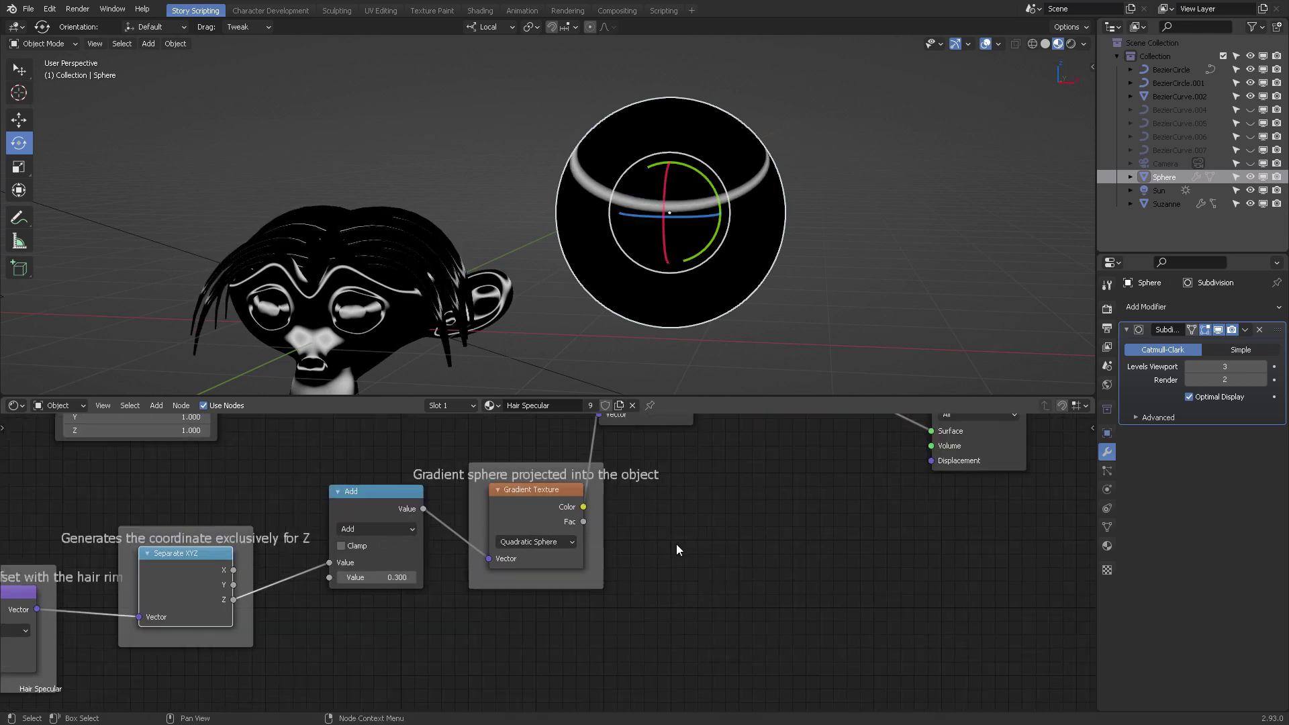
drag(546, 505, 562, 499)
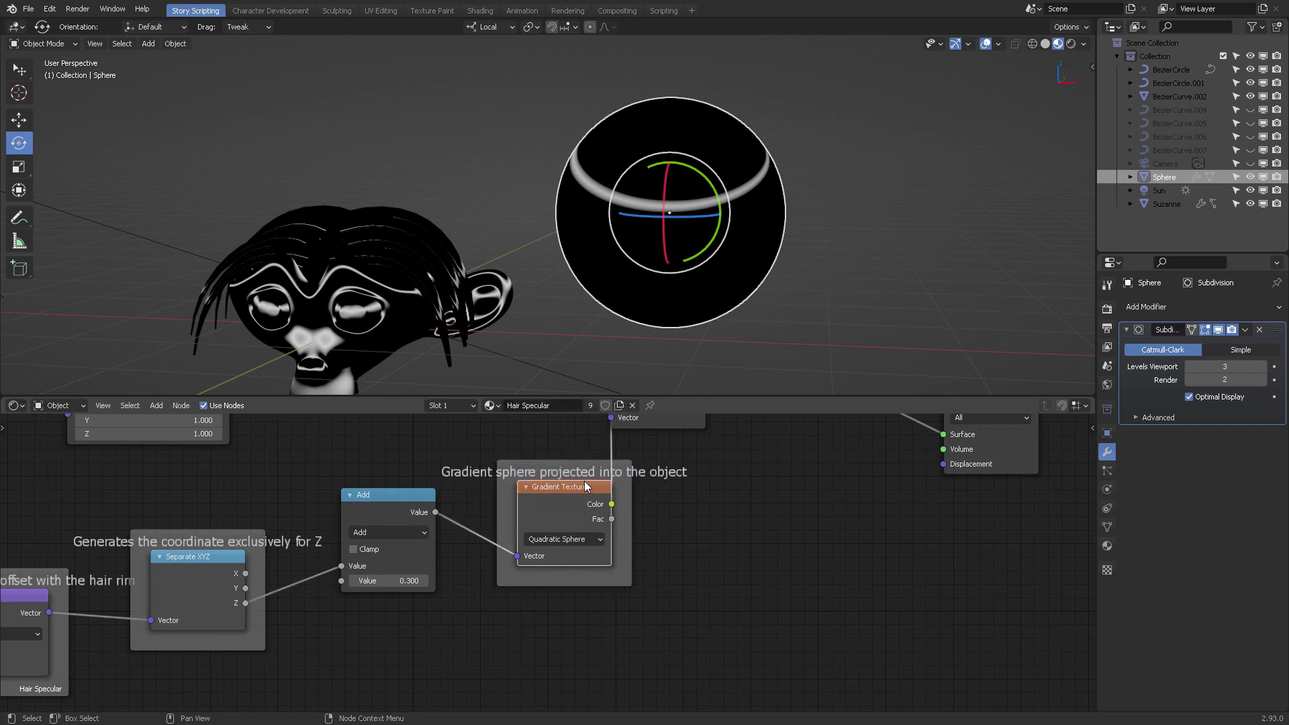
middle_drag(696, 493, 686, 498)
click(573, 547)
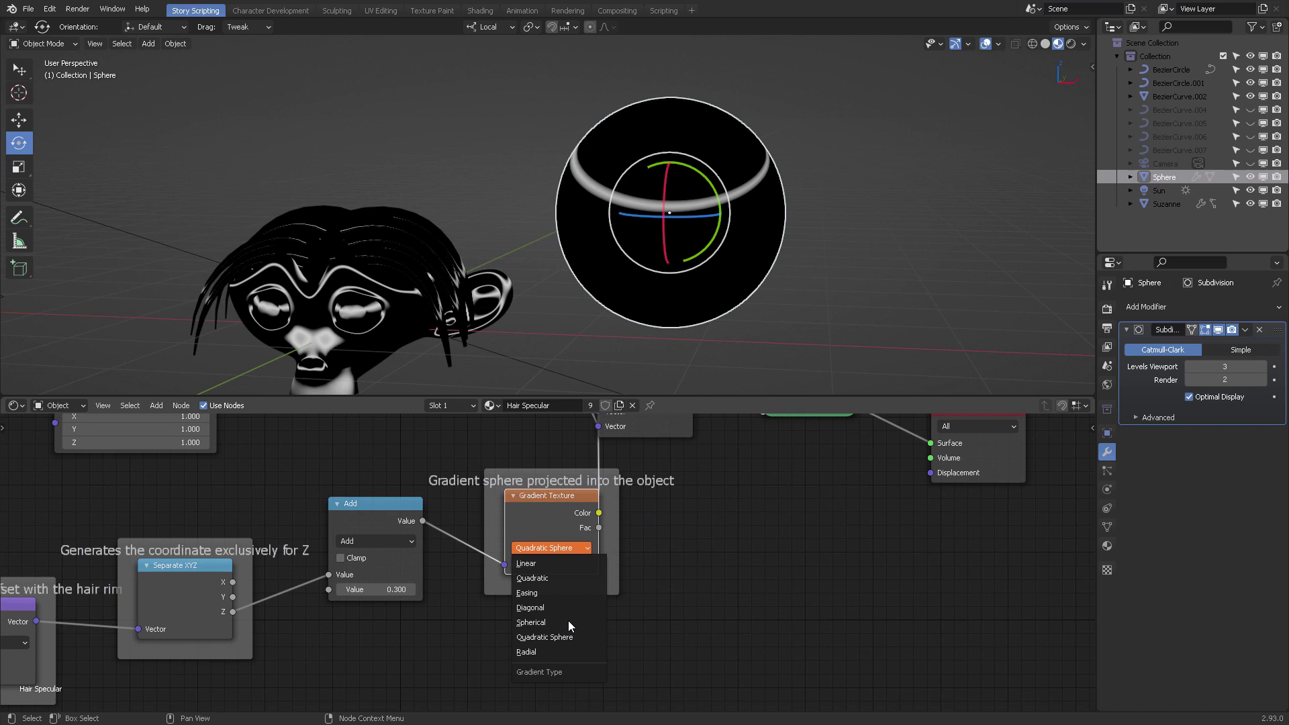
click(573, 638)
Reconnect the Mapping node's Vector input to the Texture Coordinate Generated output instead of UV
middle_drag(701, 349, 586, 329)
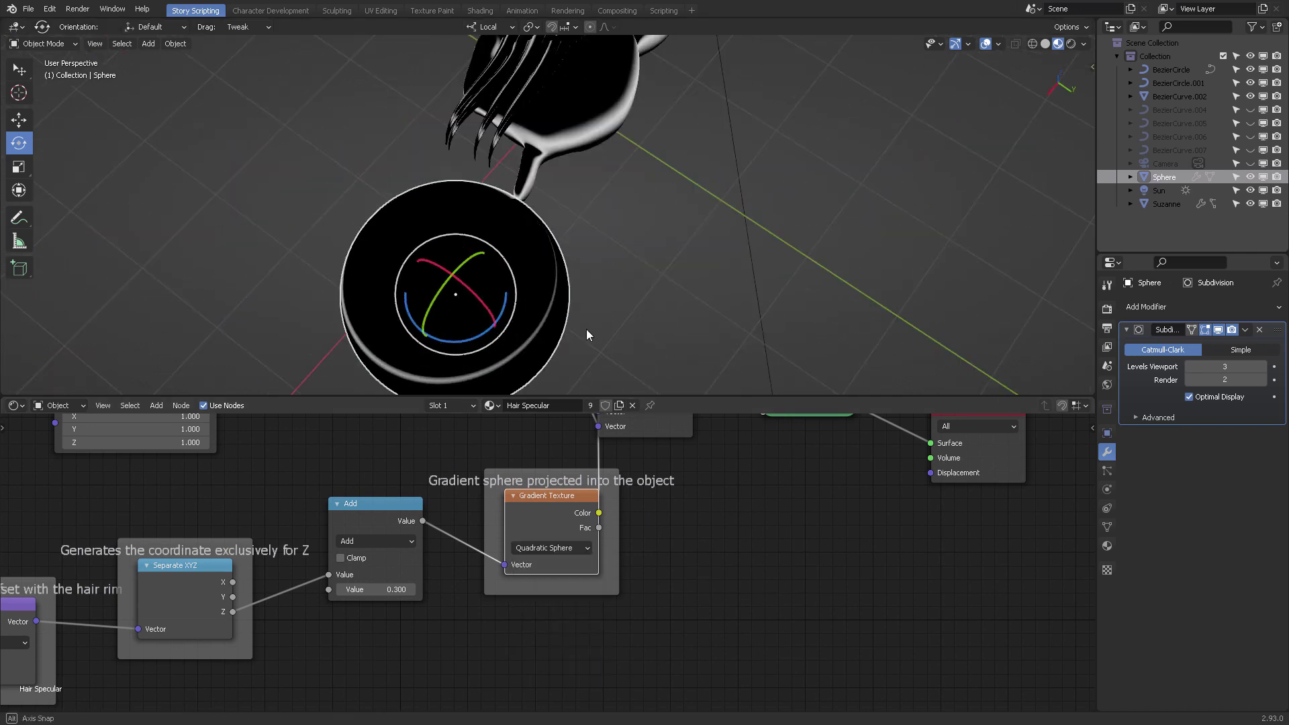
middle_drag(482, 203, 541, 178)
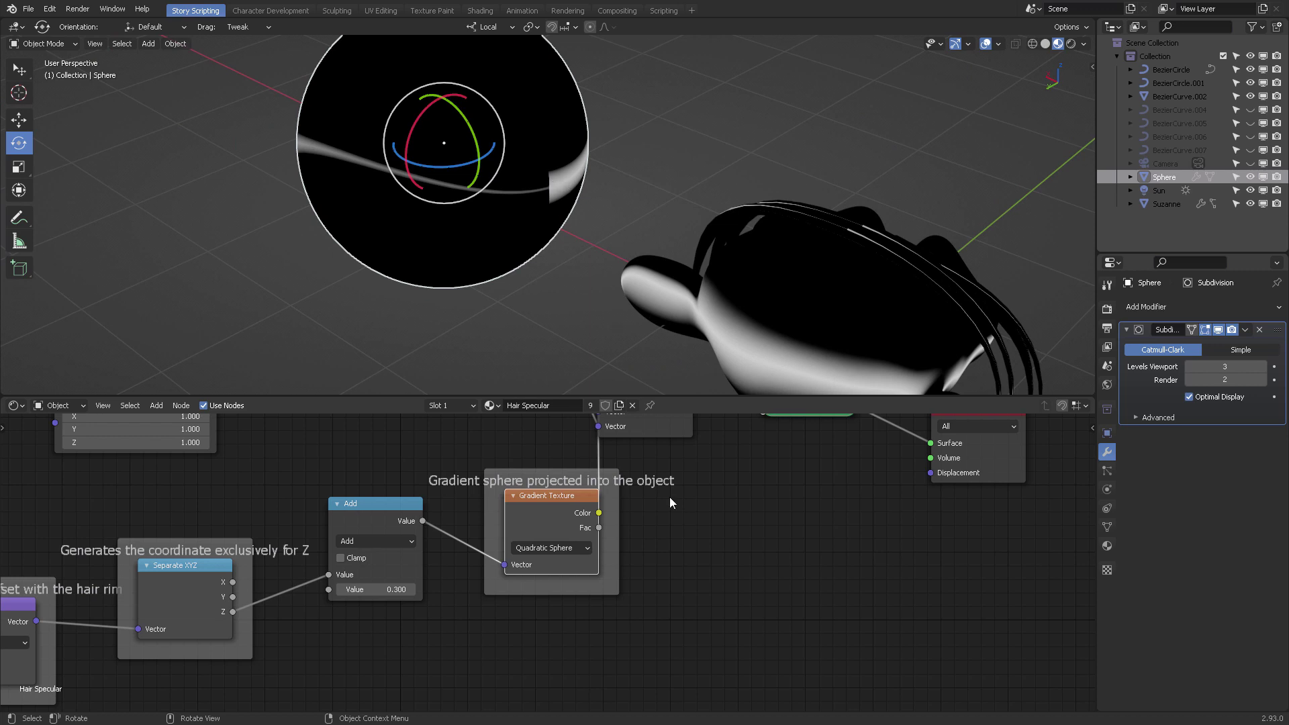
middle_drag(652, 518, 853, 659)
scroll(664, 578, down, 2)
middle_drag(504, 570, 719, 615)
middle_drag(301, 575, 484, 585)
drag(280, 488, 484, 476)
middle_drag(558, 544, 501, 566)
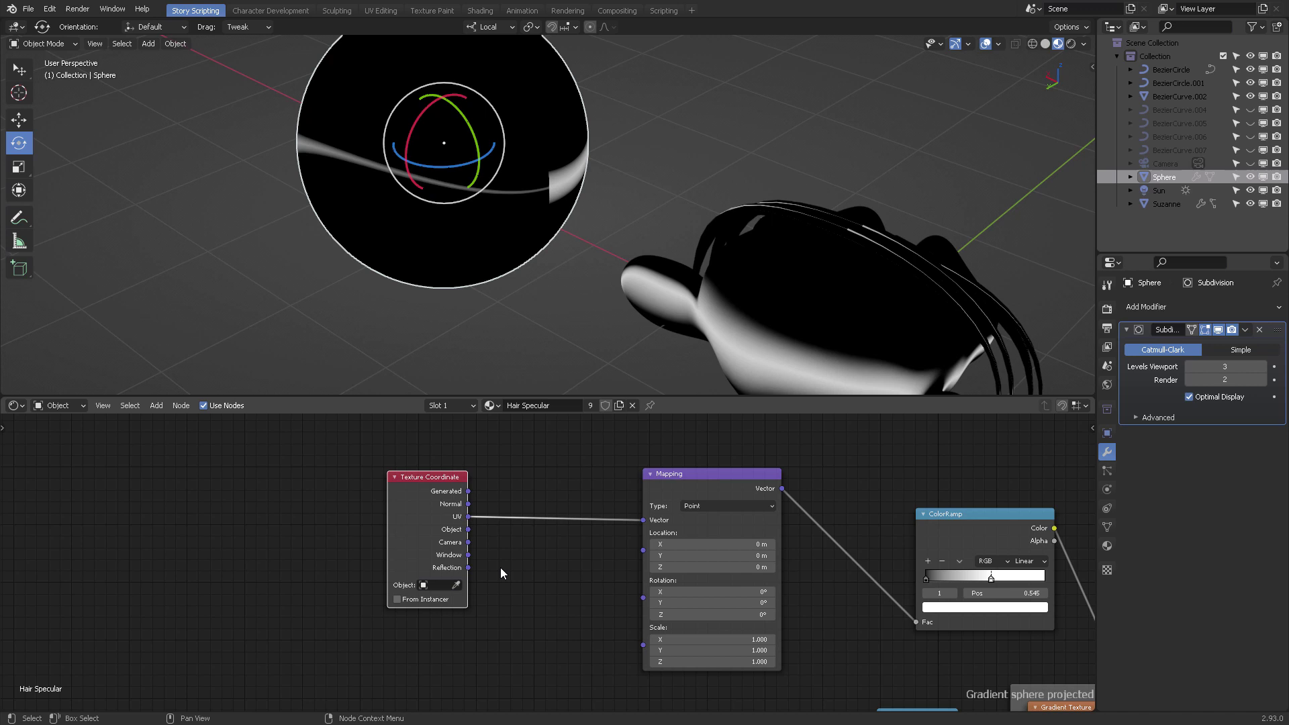
scroll(502, 557, up, 2)
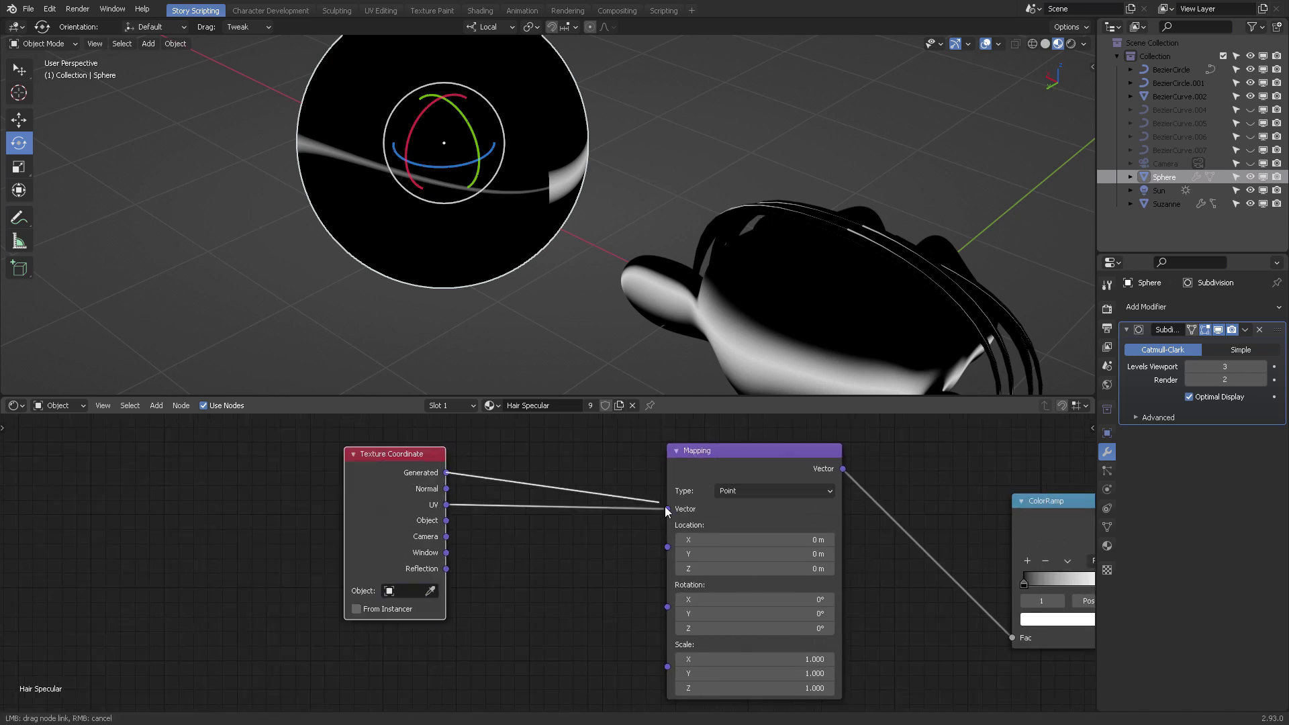
drag(667, 511, 668, 509)
Deselect all objects and orbit the viewport to inspect the highlight on the sphere and Suzanne
middle_drag(534, 246, 810, 167)
middle_drag(719, 213, 533, 178)
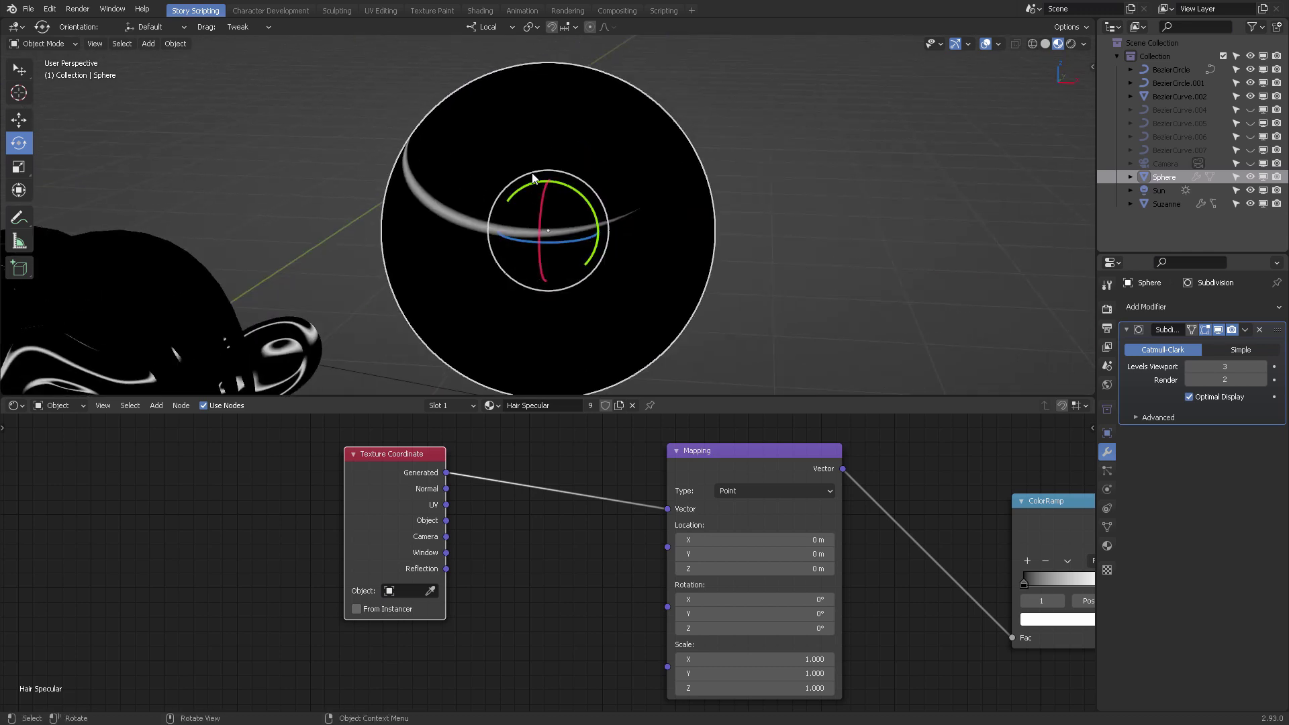
key(alt+a)
scroll(696, 244, down, 2)
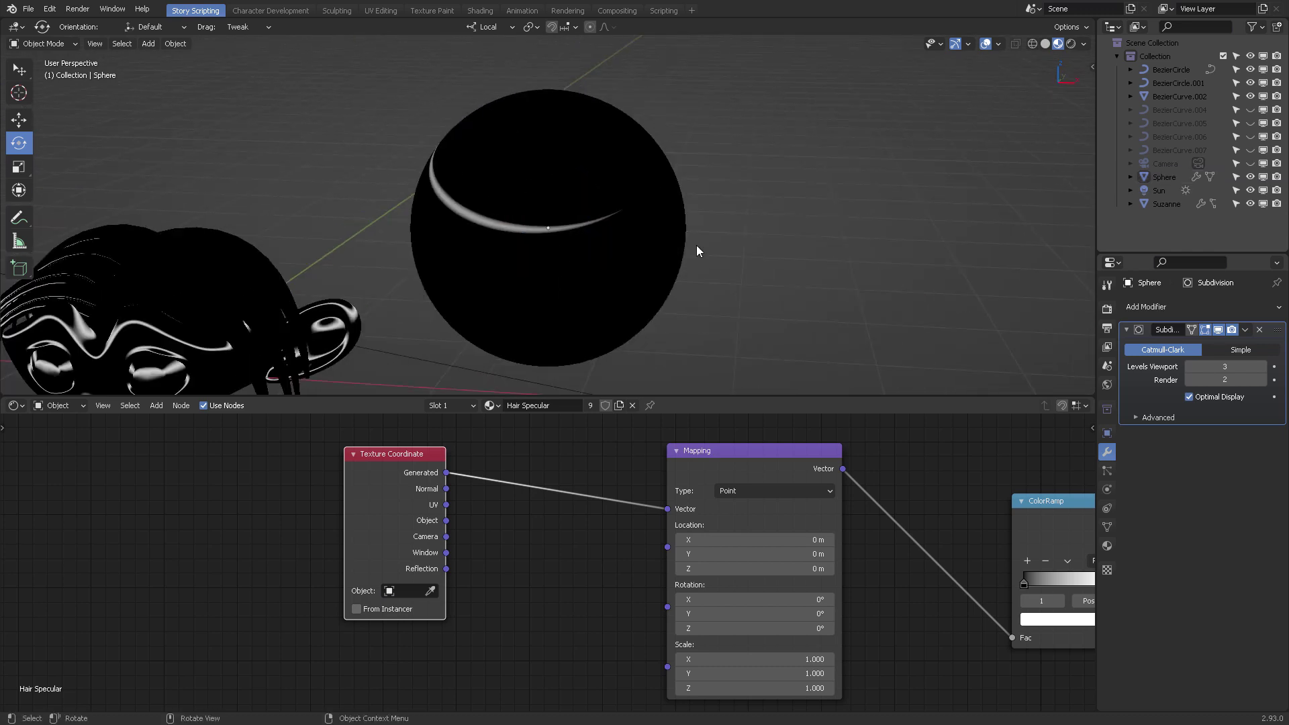
middle_drag(689, 236, 656, 180)
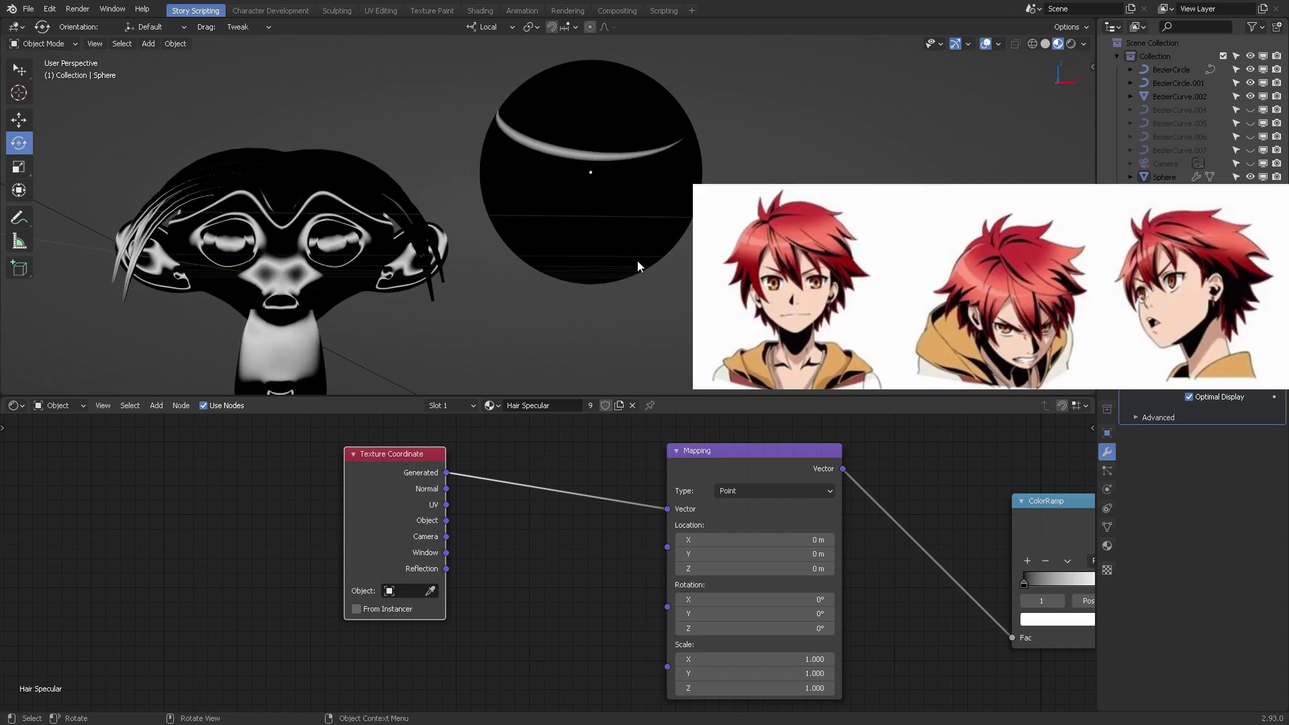
Move the ColorRamp's black stop to position 0.236
middle_drag(910, 462, 638, 465)
mouse_move(780, 579)
mouse_down()
mouse_move(850, 578)
mouse_move(774, 591)
mouse_up()
drag(702, 575, 738, 575)
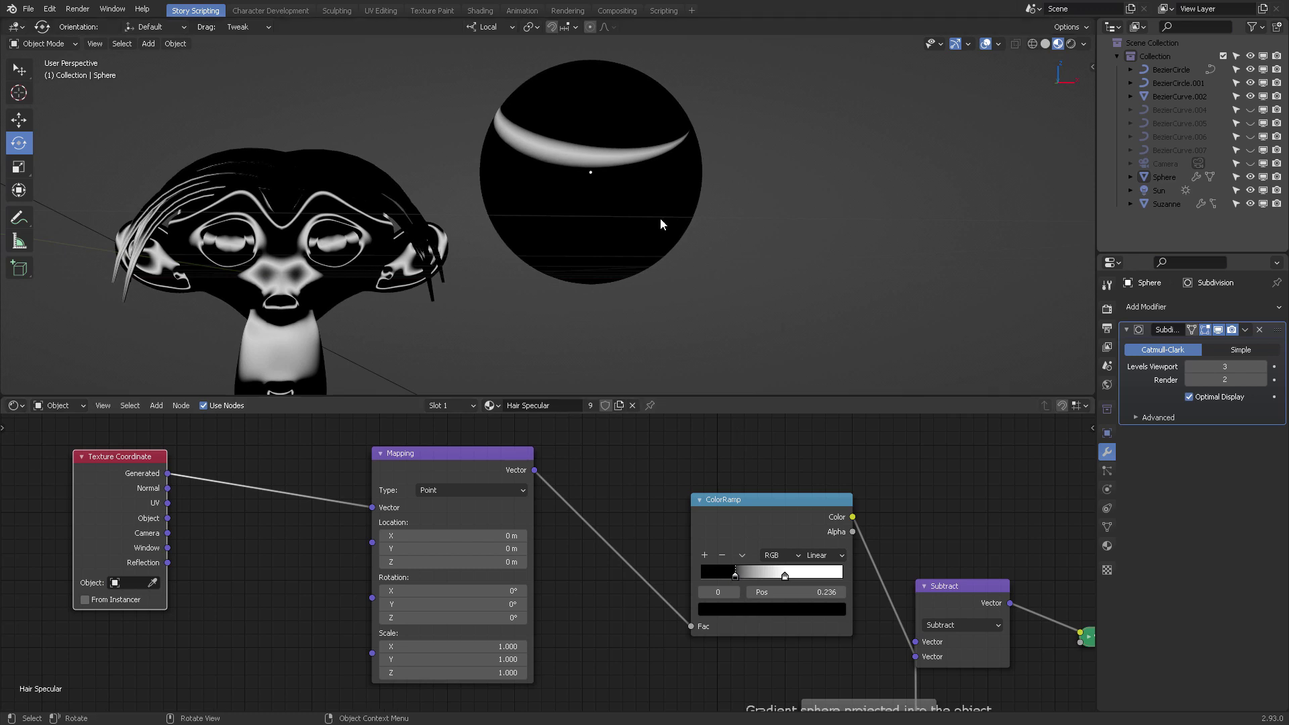
Move the Subtract node to a new spot beside the ColorRamp
middle_drag(932, 543, 760, 450)
click(795, 495)
key(g)
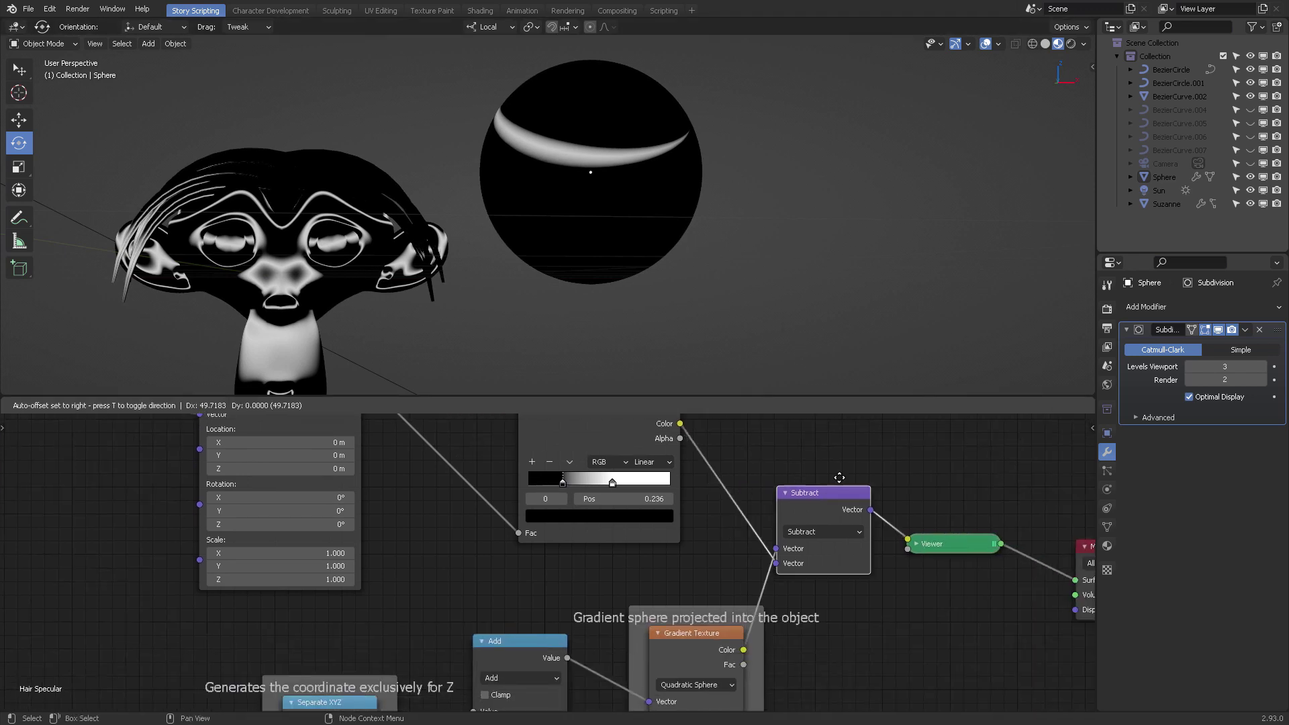
drag(839, 478, 832, 478)
middle_drag(758, 483, 752, 503)
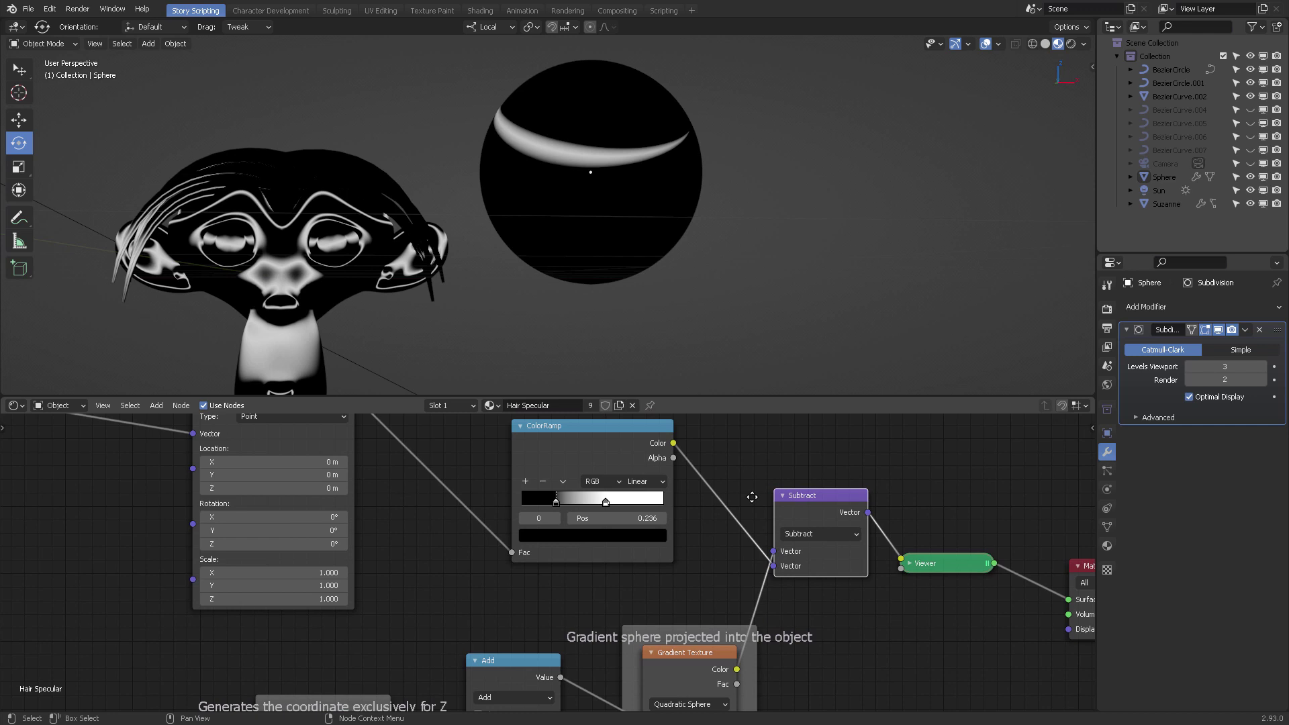
Slide the ColorRamp's white stop toward the black stop, to position 0.350
middle_drag(530, 217, 612, 295)
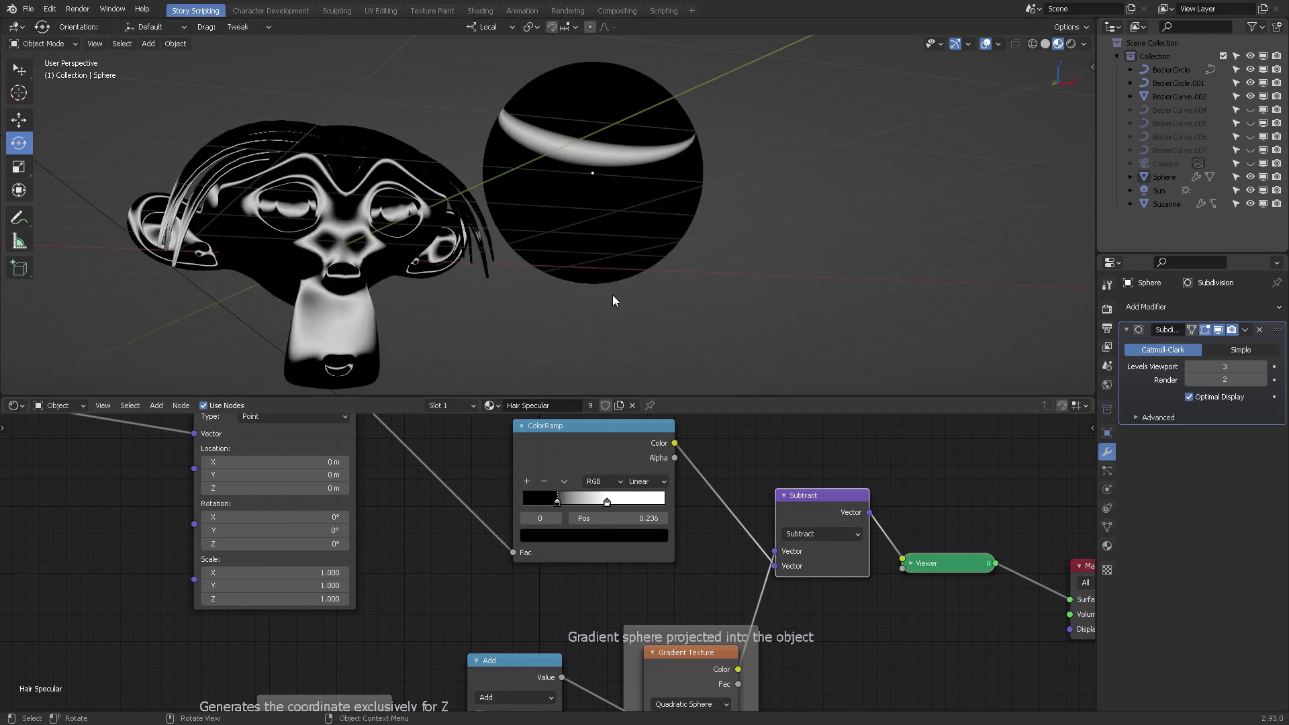
scroll(682, 634, down, 3)
middle_drag(764, 558, 766, 623)
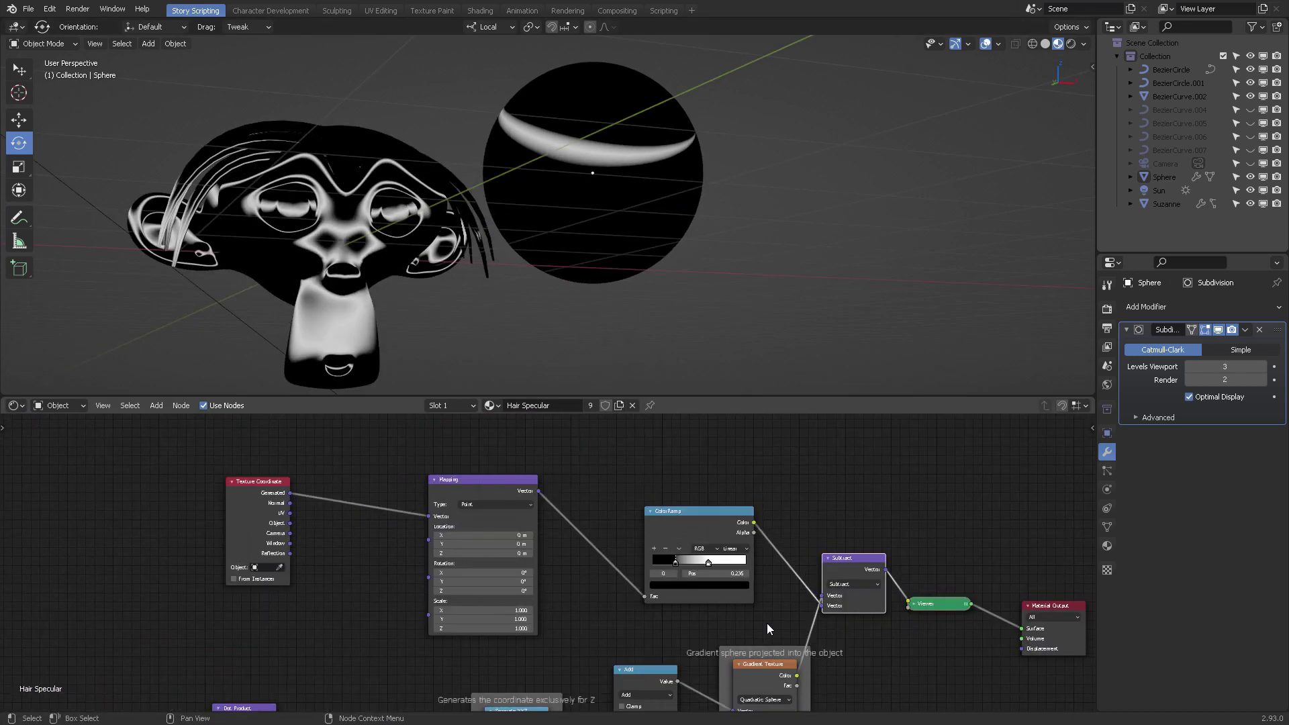
scroll(695, 600, up, 4)
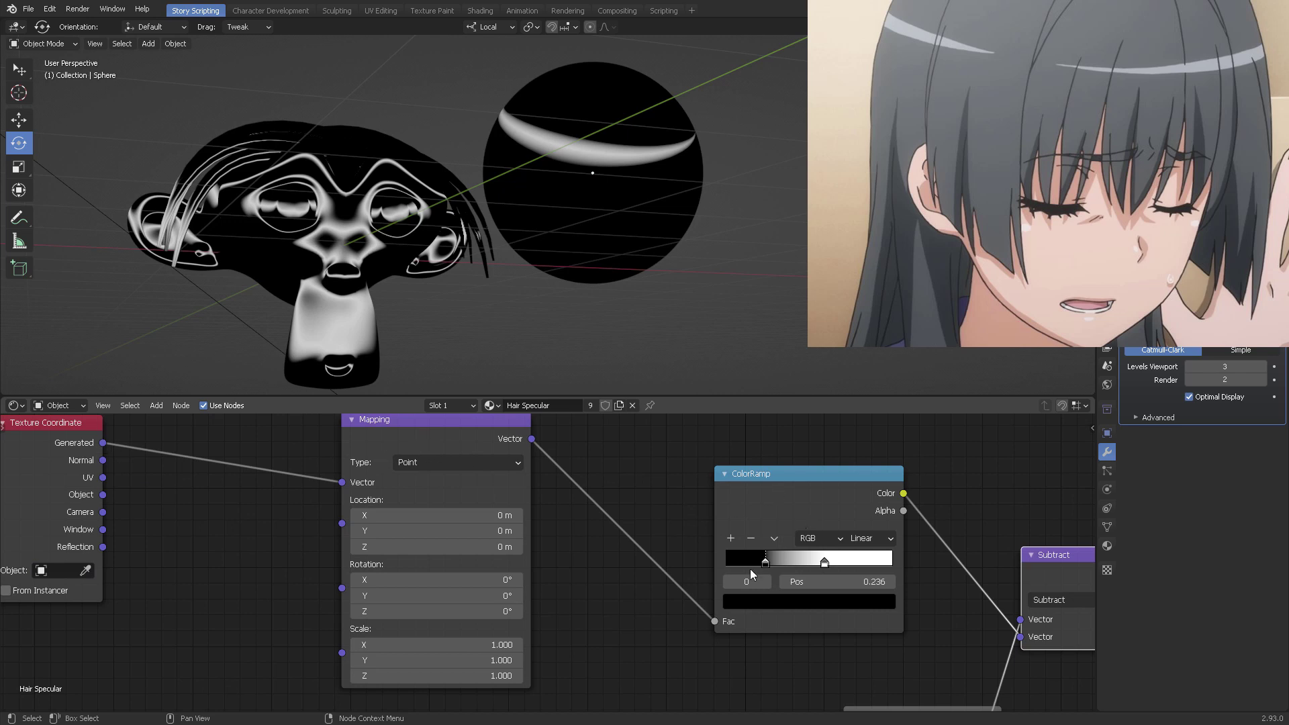
mouse_move(767, 563)
mouse_down()
mouse_move(839, 564)
mouse_move(784, 561)
mouse_up()
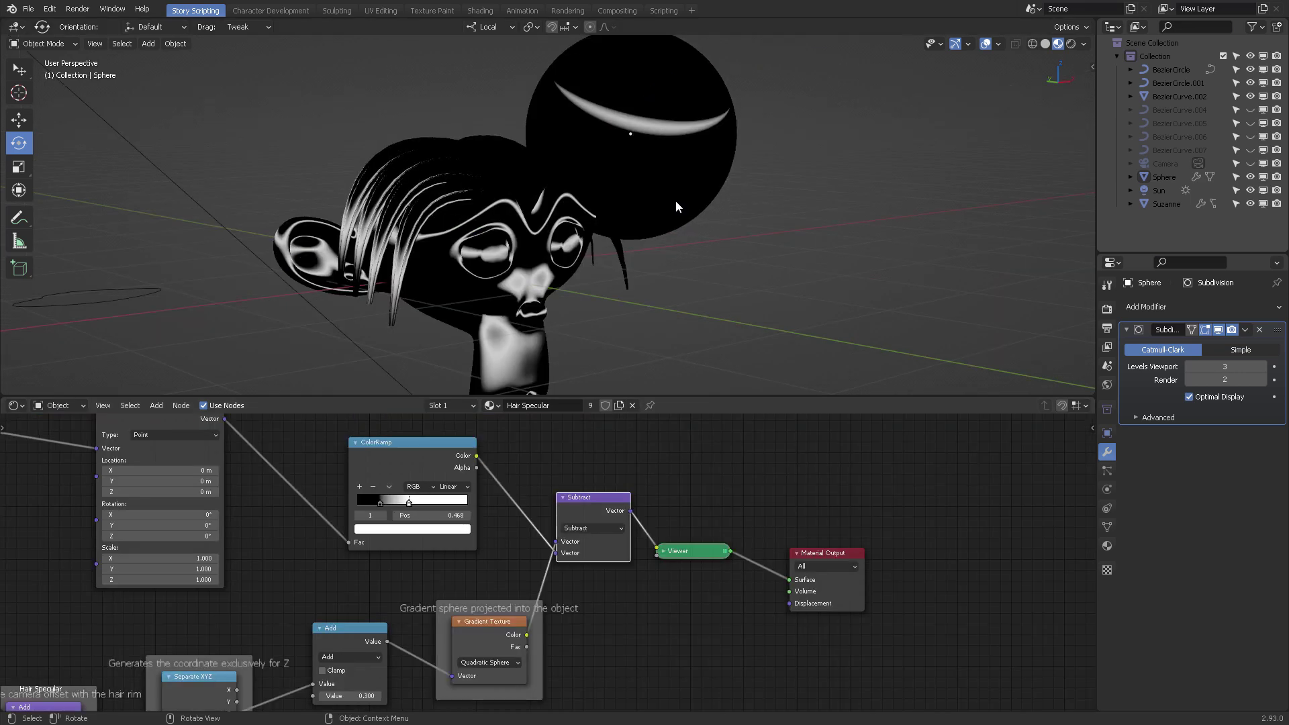
Set the Value of the Add node feeding the Gradient Texture to 0.700
scroll(710, 171, up, 3)
middle_drag(710, 171, 595, 287)
middle_drag(596, 650, 713, 587)
scroll(713, 587, up, 2)
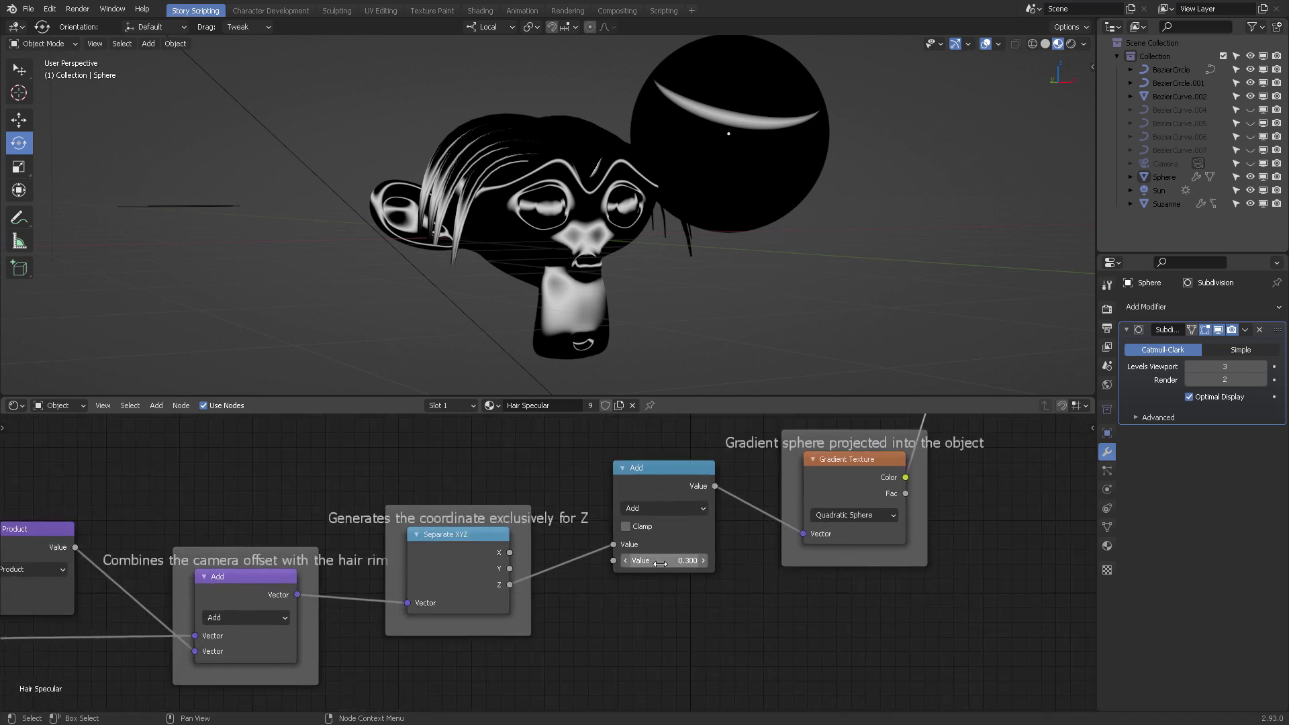
mouse_move(661, 560)
mouse_down()
mouse_move(702, 560)
mouse_move(685, 560)
mouse_up()
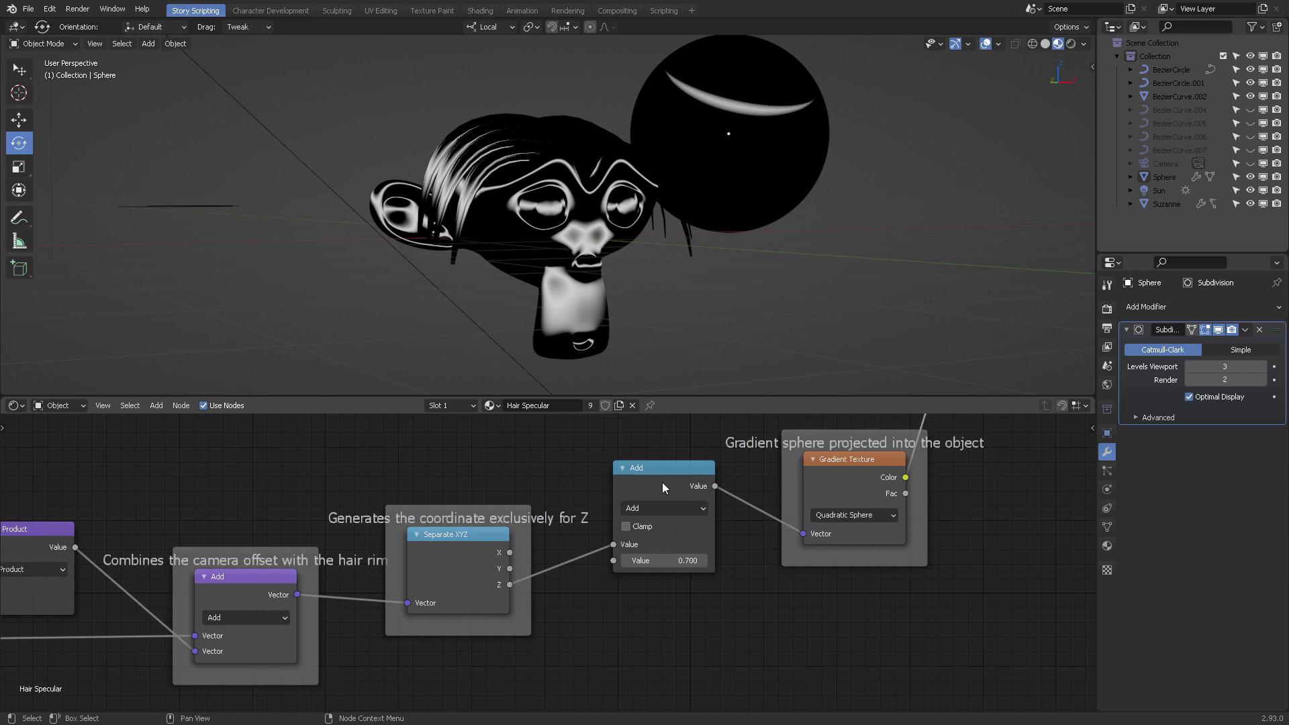
Wrap that Add node in a frame labelled Offset slider operation
key(ctrl+j)
key(F2)
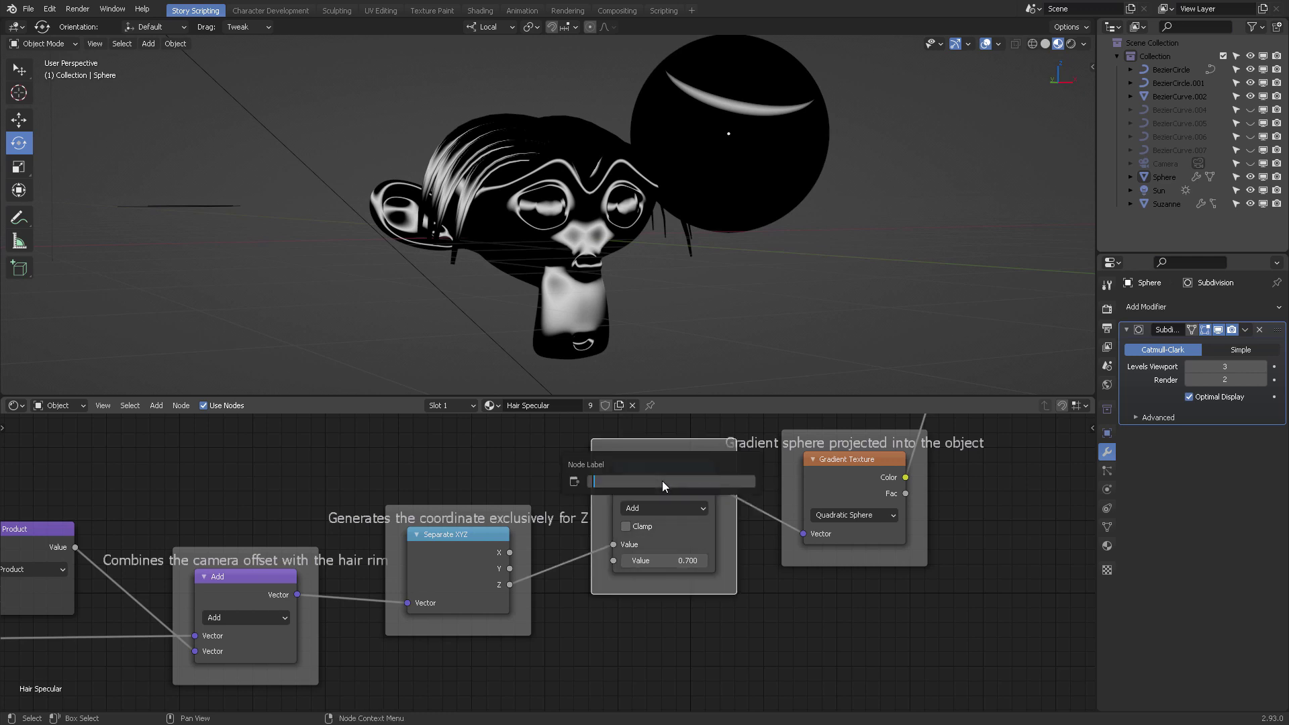
text(Offset slider)
key(Return)
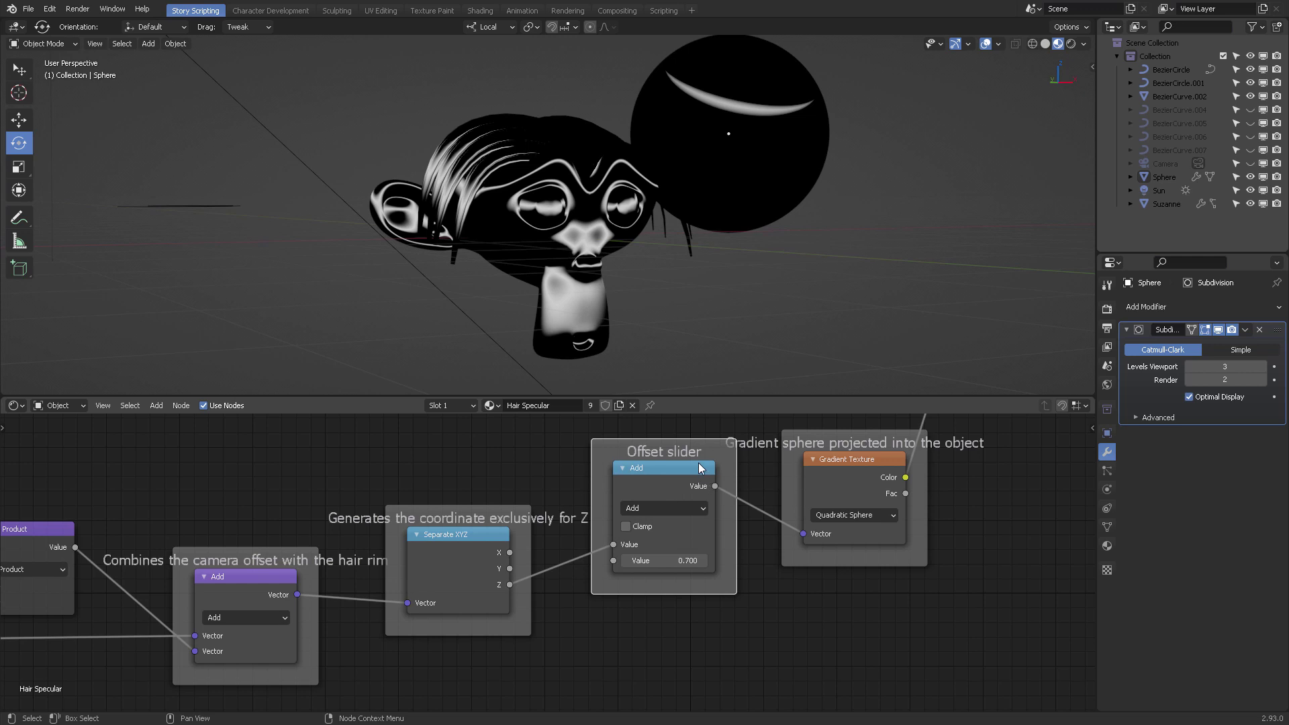
key(F2)
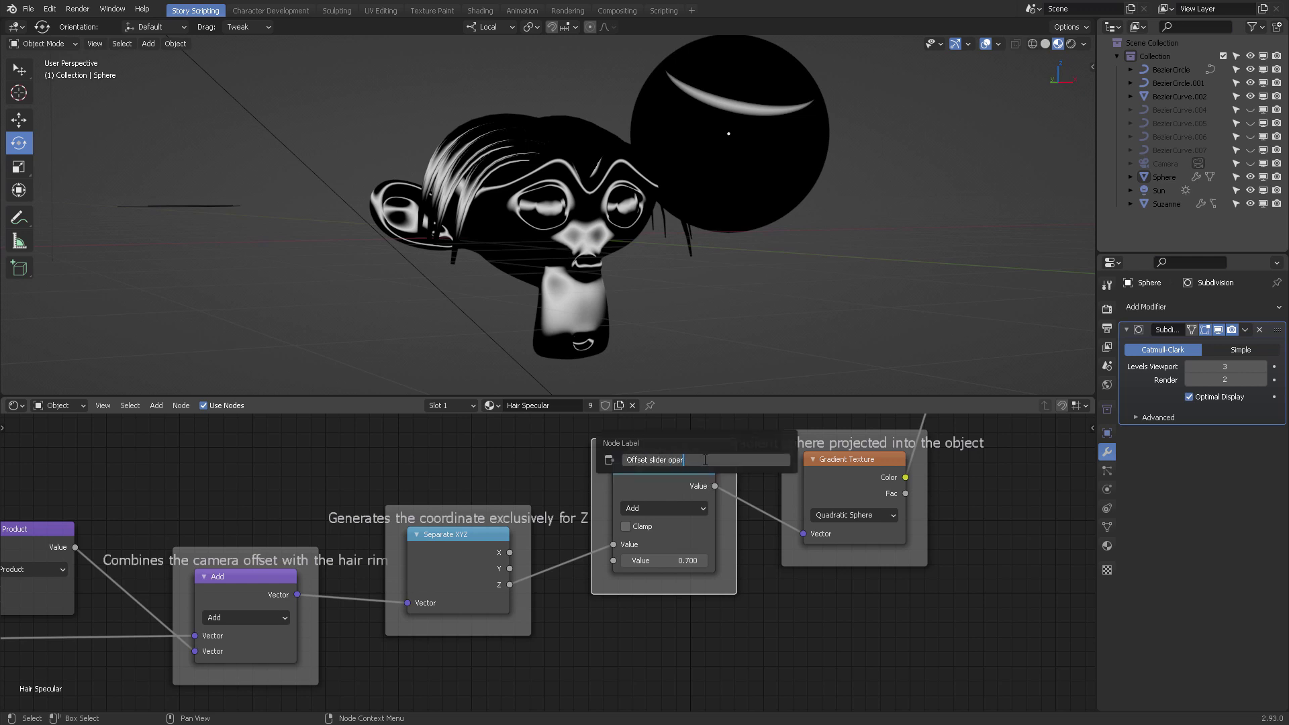
text(operation)
key(Return)
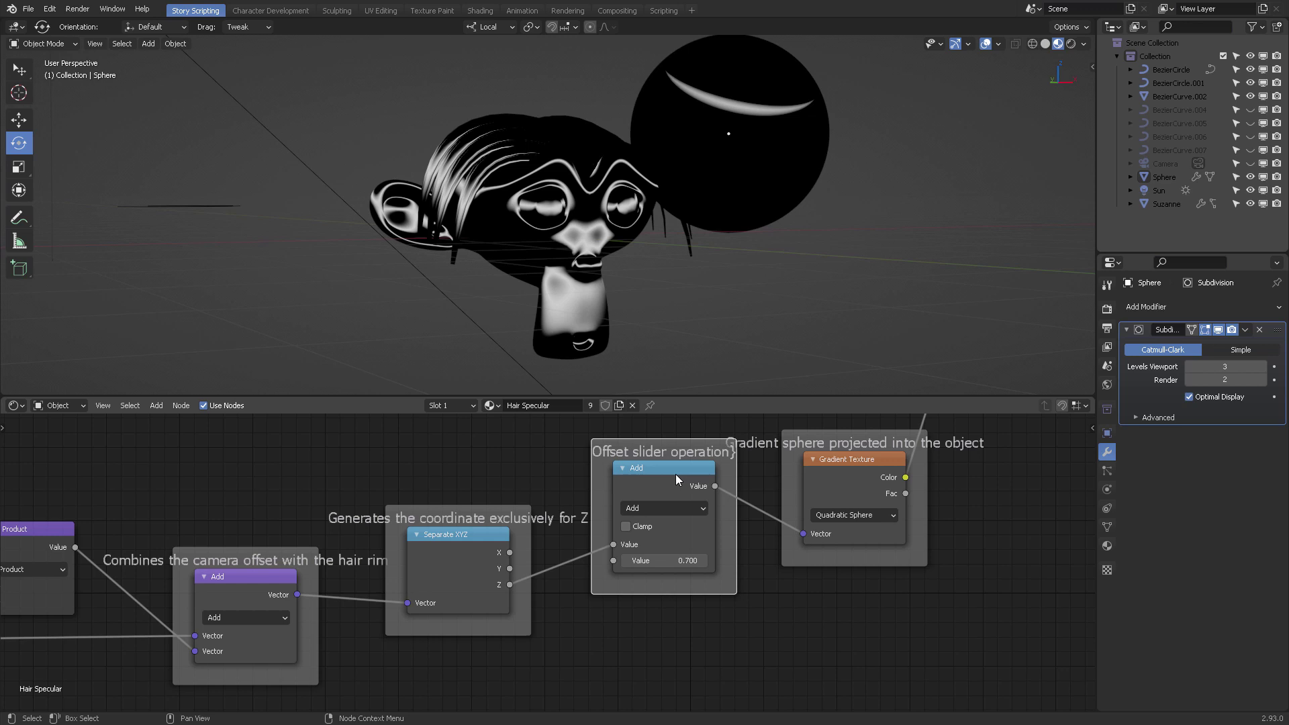
drag(675, 473, 685, 480)
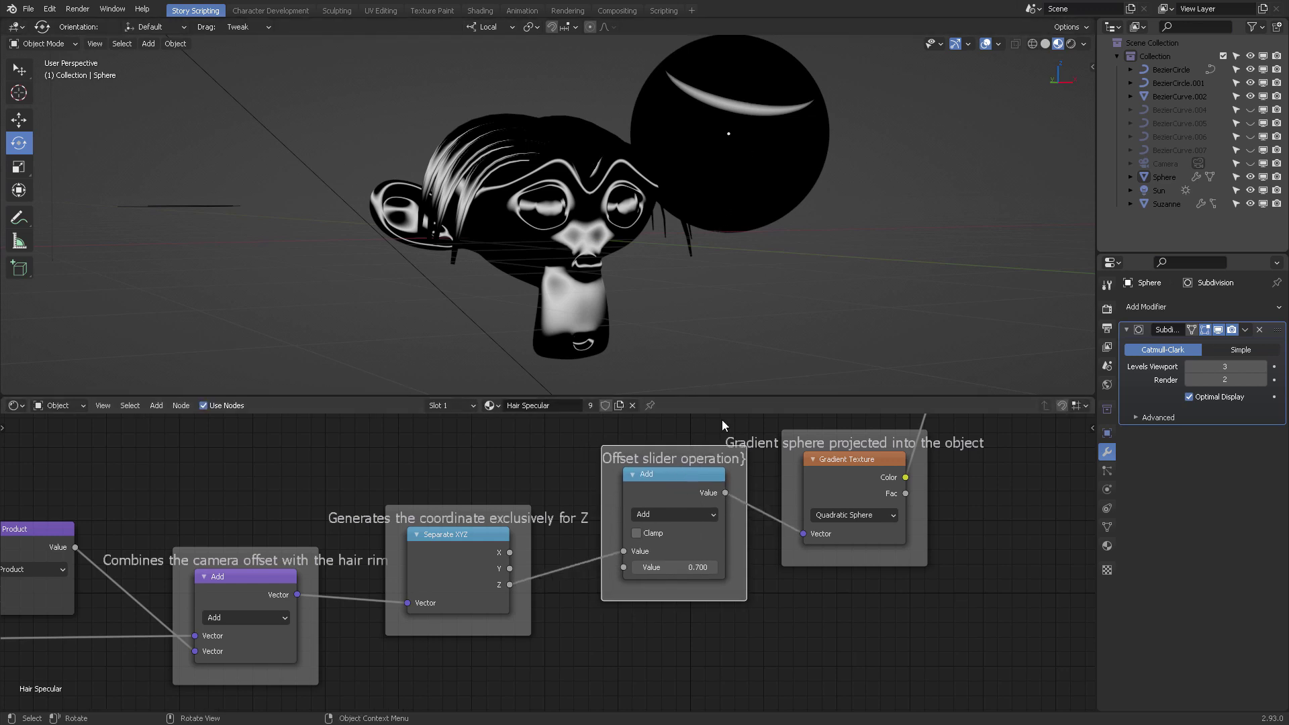
Set the Y component of the Subtract node's vector to 0.500
middle_drag(464, 533, 613, 604)
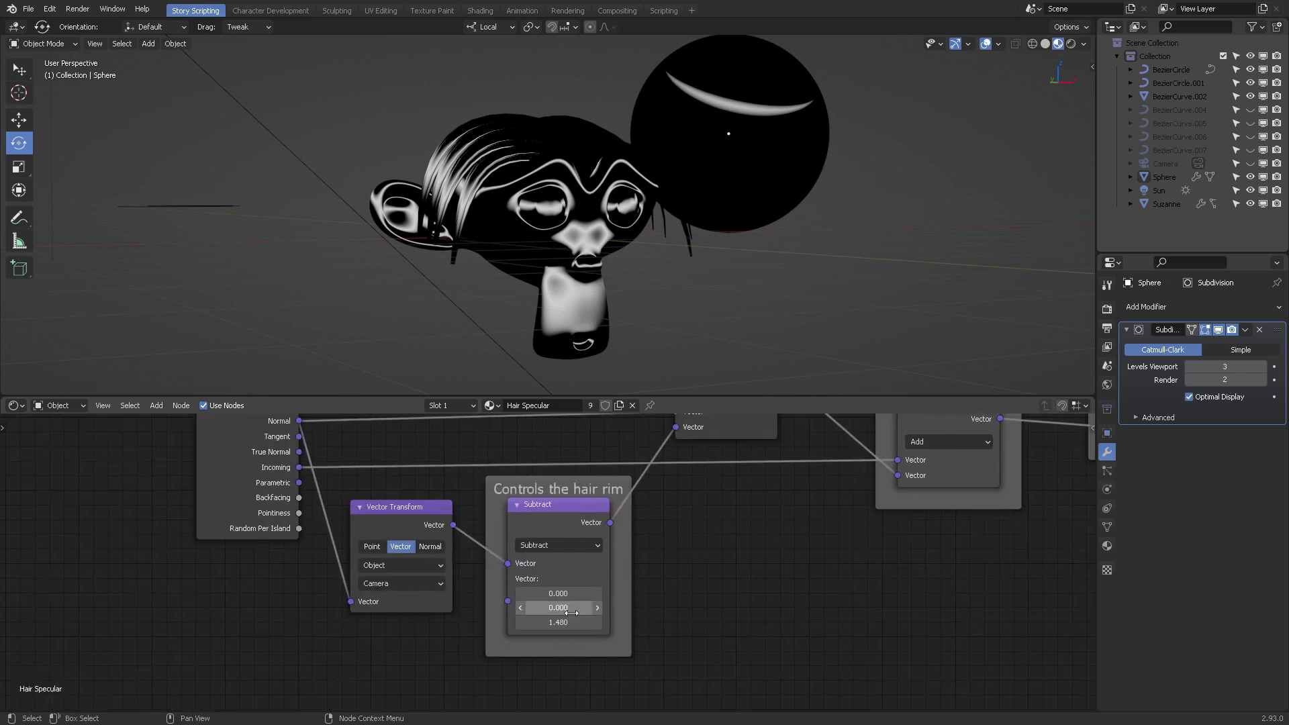
drag(559, 608, 599, 608)
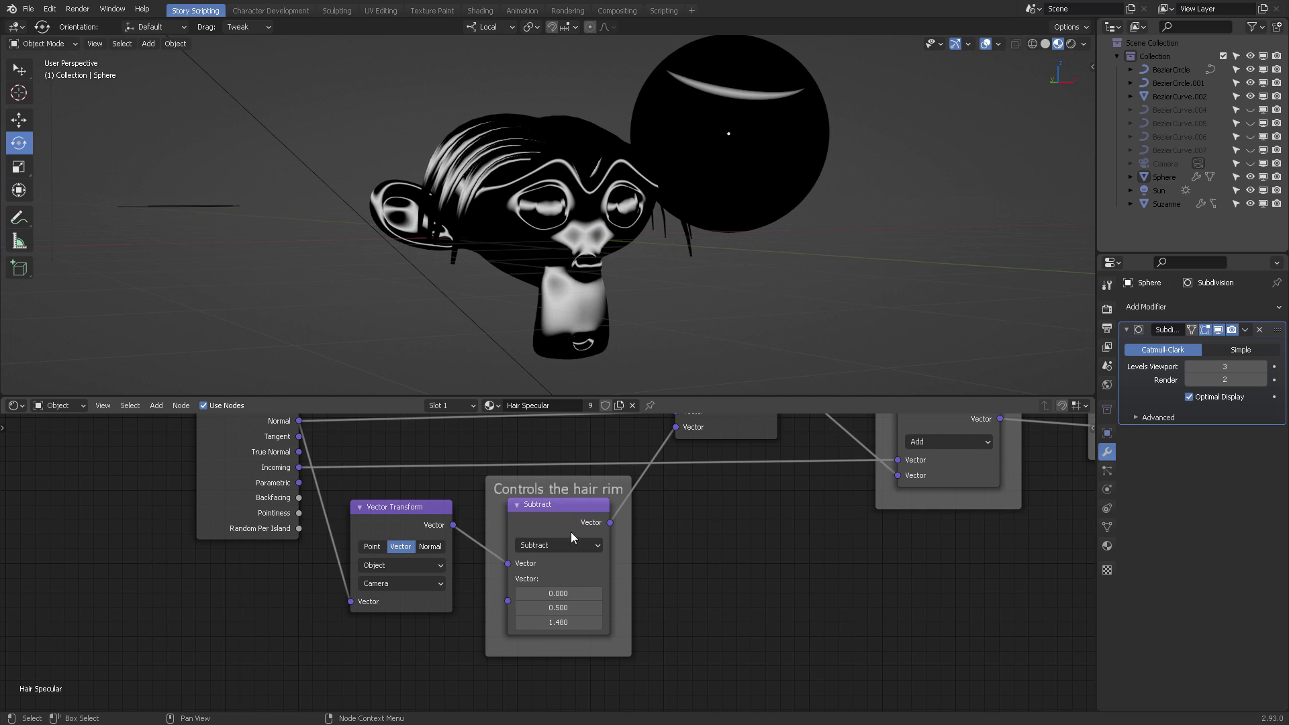
Expand the collapsed Viewer node next to the Material Output
scroll(748, 544, down, 3)
middle_drag(758, 539, 507, 581)
scroll(776, 567, down, 3)
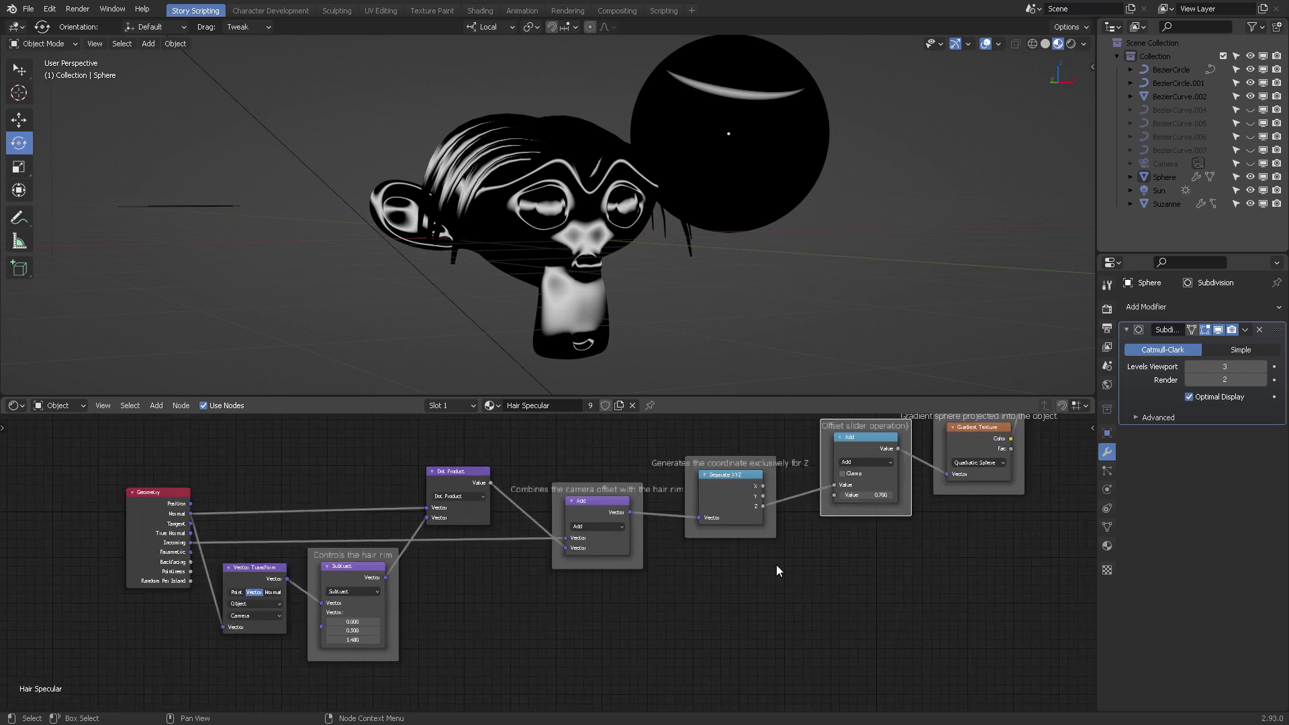
middle_drag(957, 524, 806, 565)
ctrl+scroll(807, 571, down, 5)
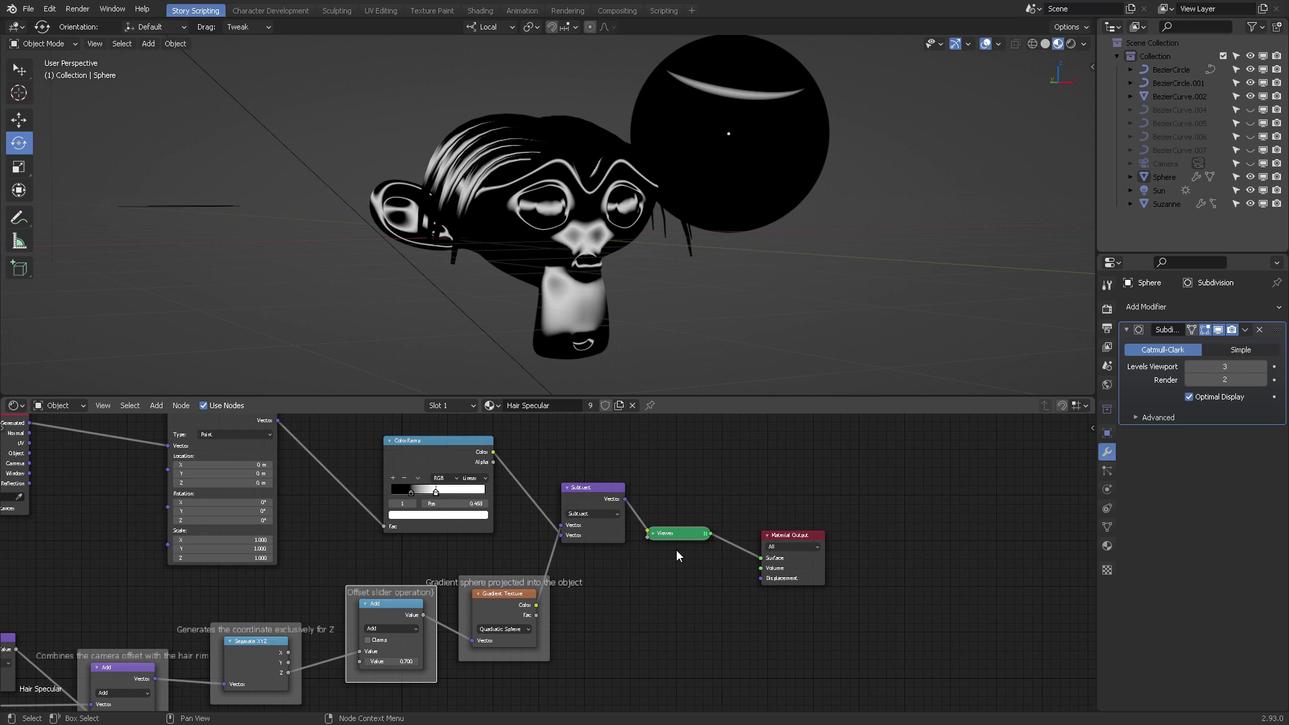
key(h)
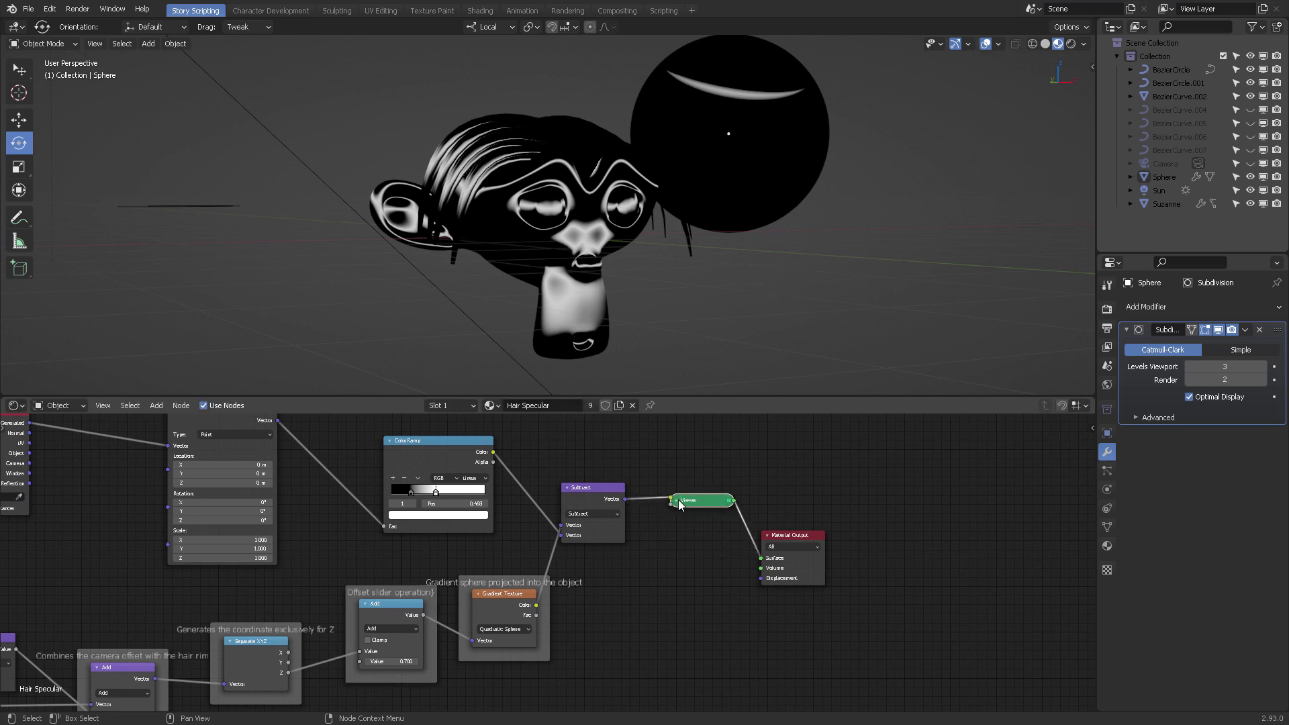
scroll(680, 502, up, 2)
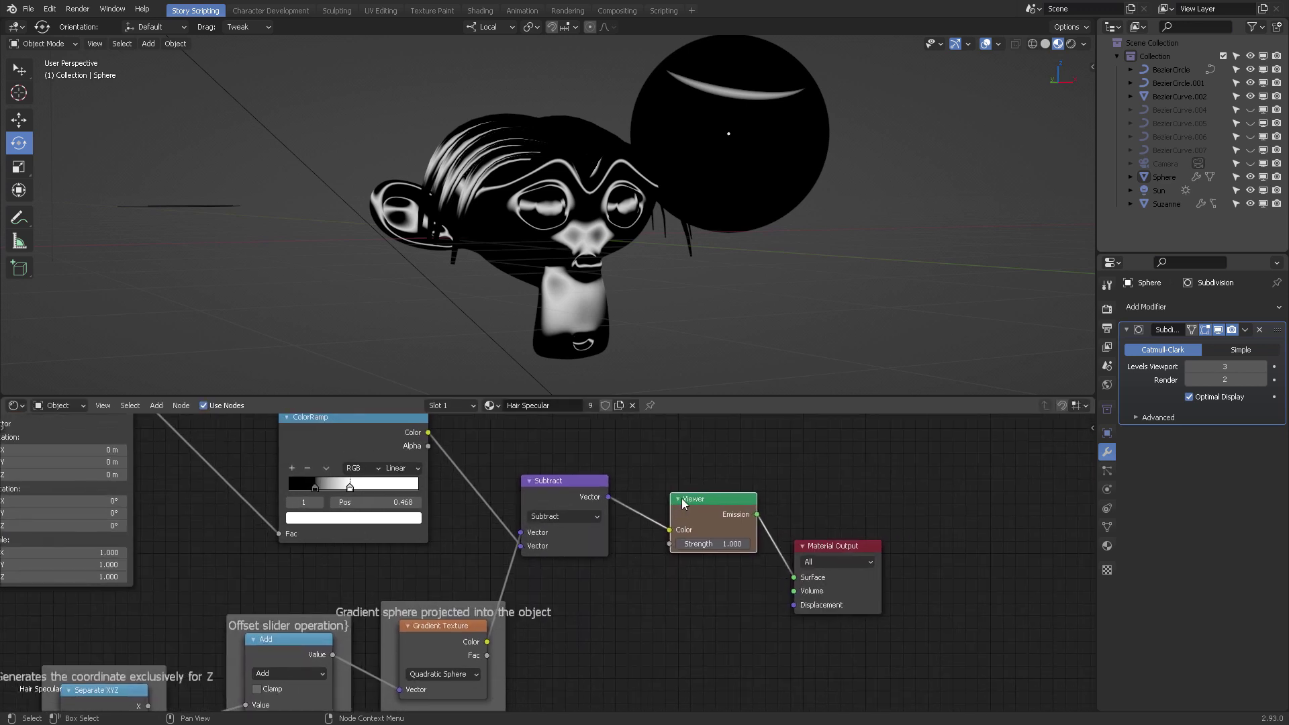
Connect the Gradient Texture Color output to the Viewer node's Color input
middle_drag(807, 255, 722, 267)
scroll(510, 477, down, 2)
middle_drag(502, 481, 661, 473)
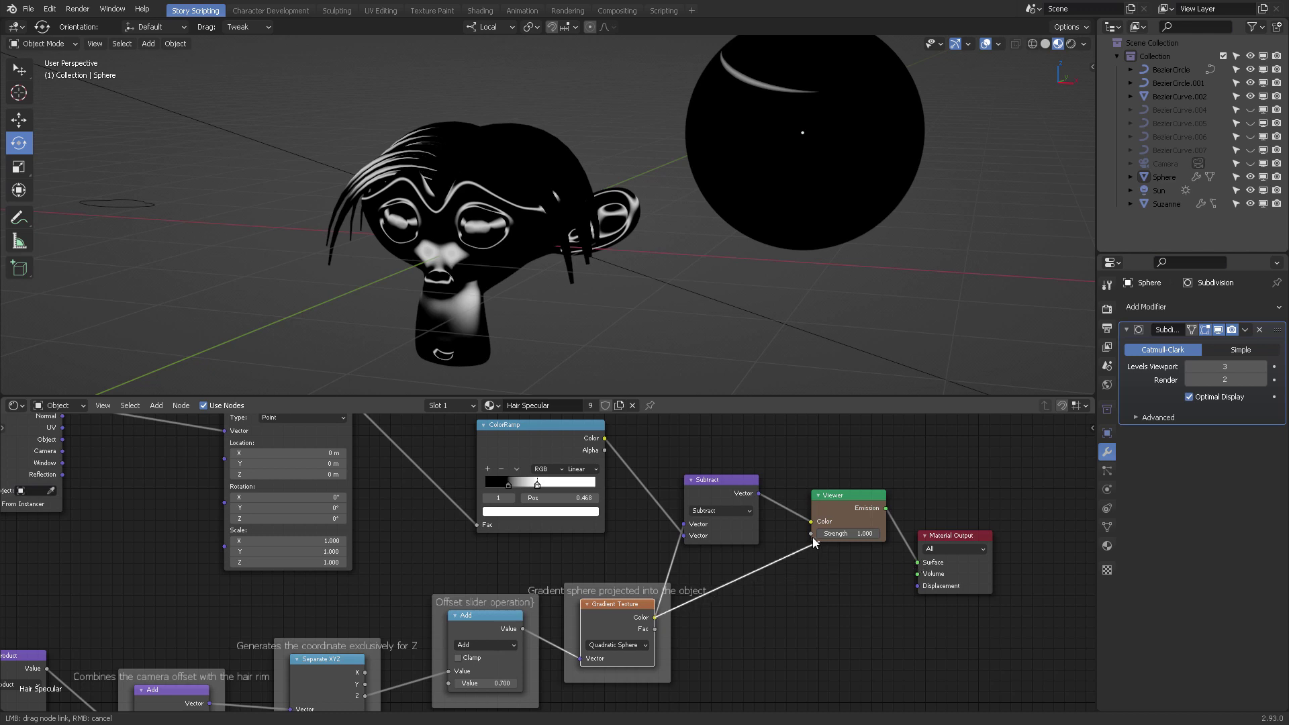
drag(816, 524, 811, 522)
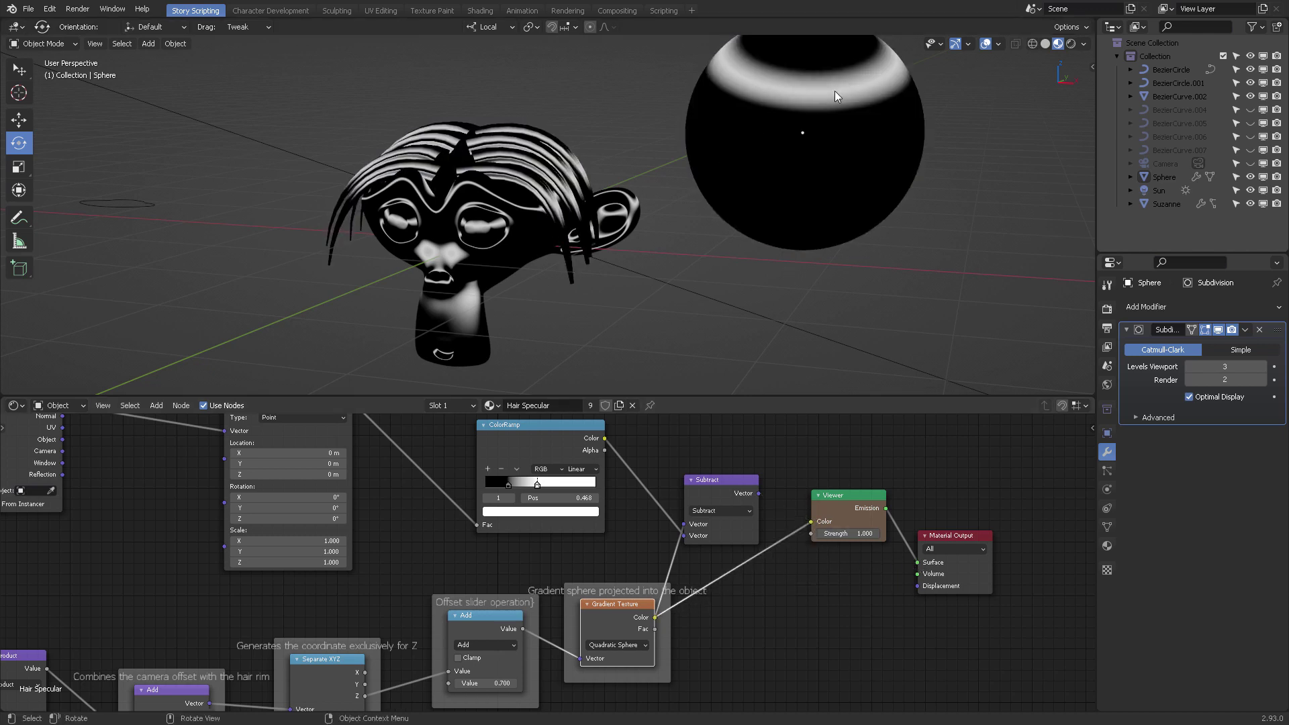
Move the Subtract node upward above the Viewer connection
middle_drag(857, 112, 852, 106)
drag(719, 502, 714, 461)
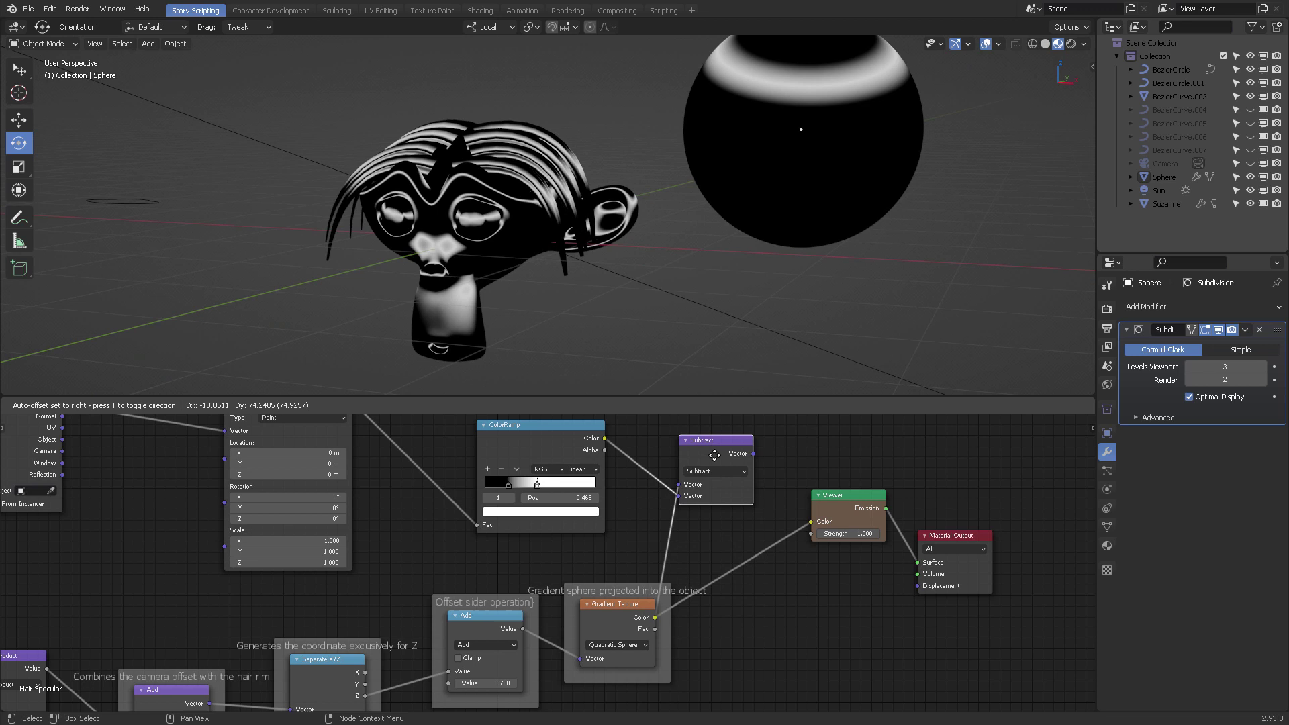
middle_drag(792, 224, 740, 75)
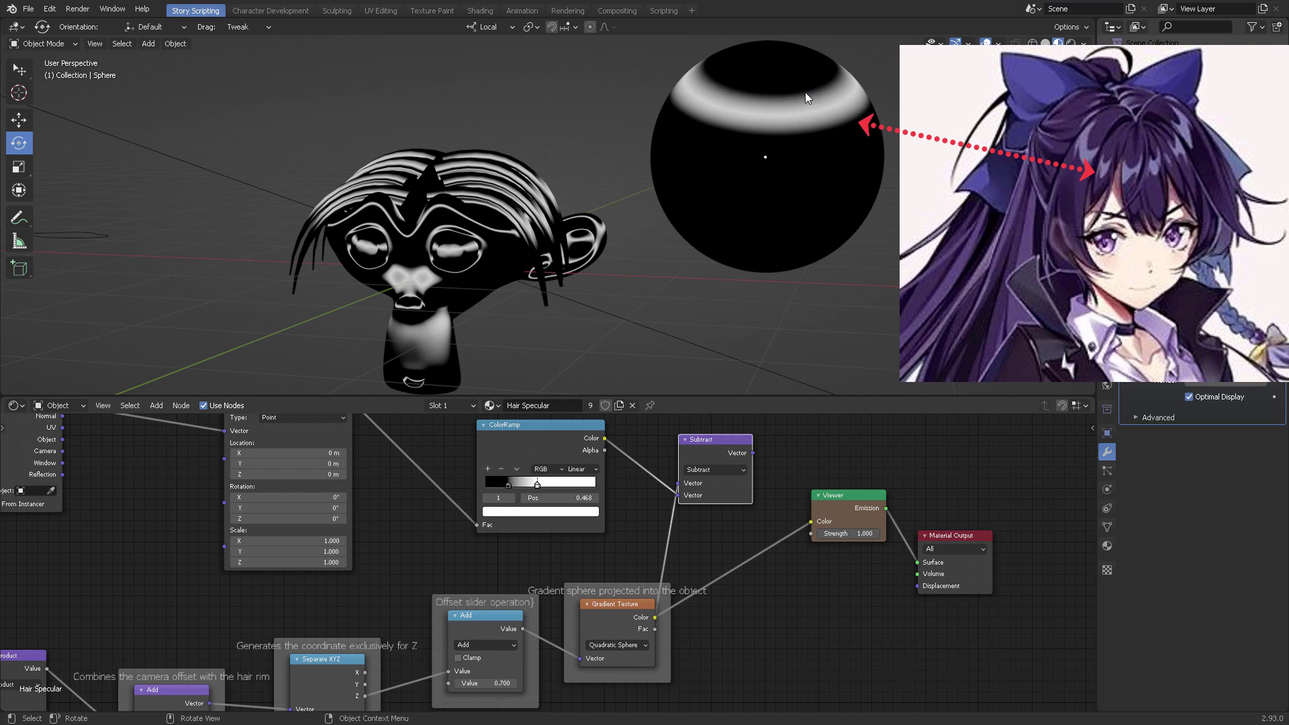
Maximize the node editor to show the whole Hair Specular node tree
middle_drag(607, 525, 818, 436)
key(ctrl+space)
middle_drag(663, 371, 824, 371)
scroll(742, 371, down, 1)
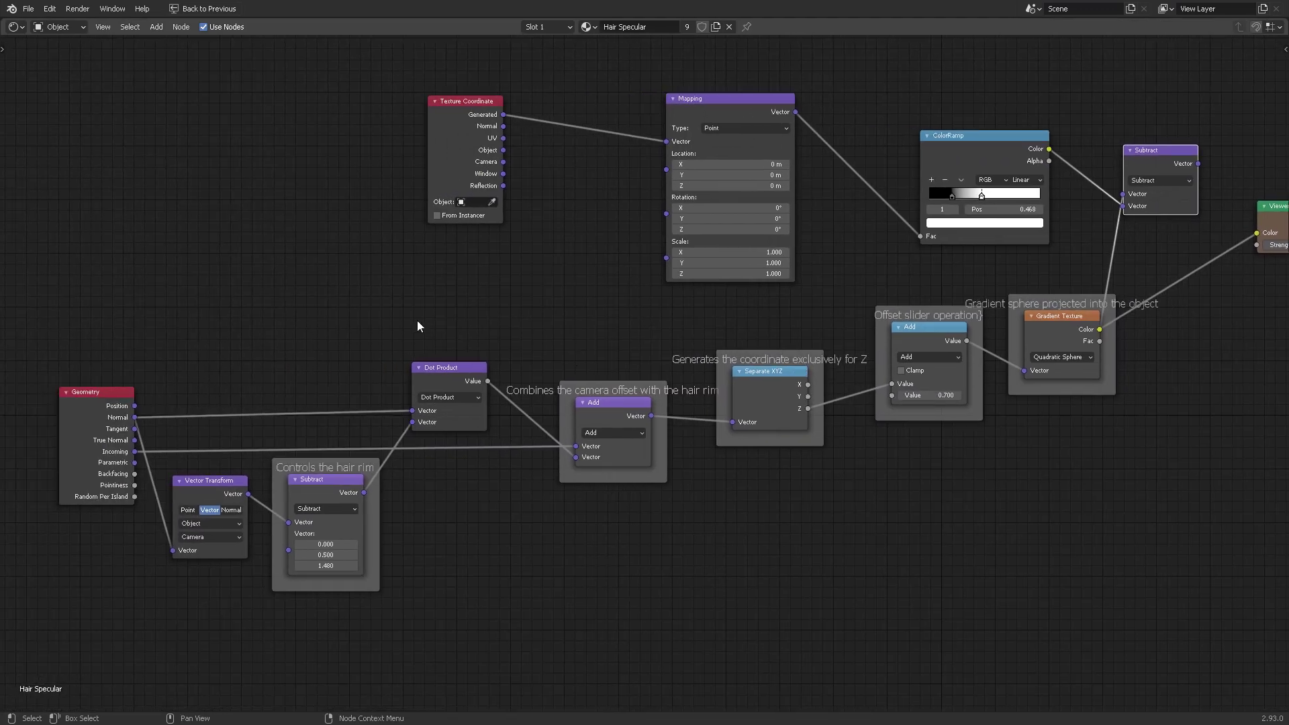
Nudge the Add node in the rim chain so it lines up with the Dot Product and Separate XYZ nodes
scroll(272, 480, up, 3)
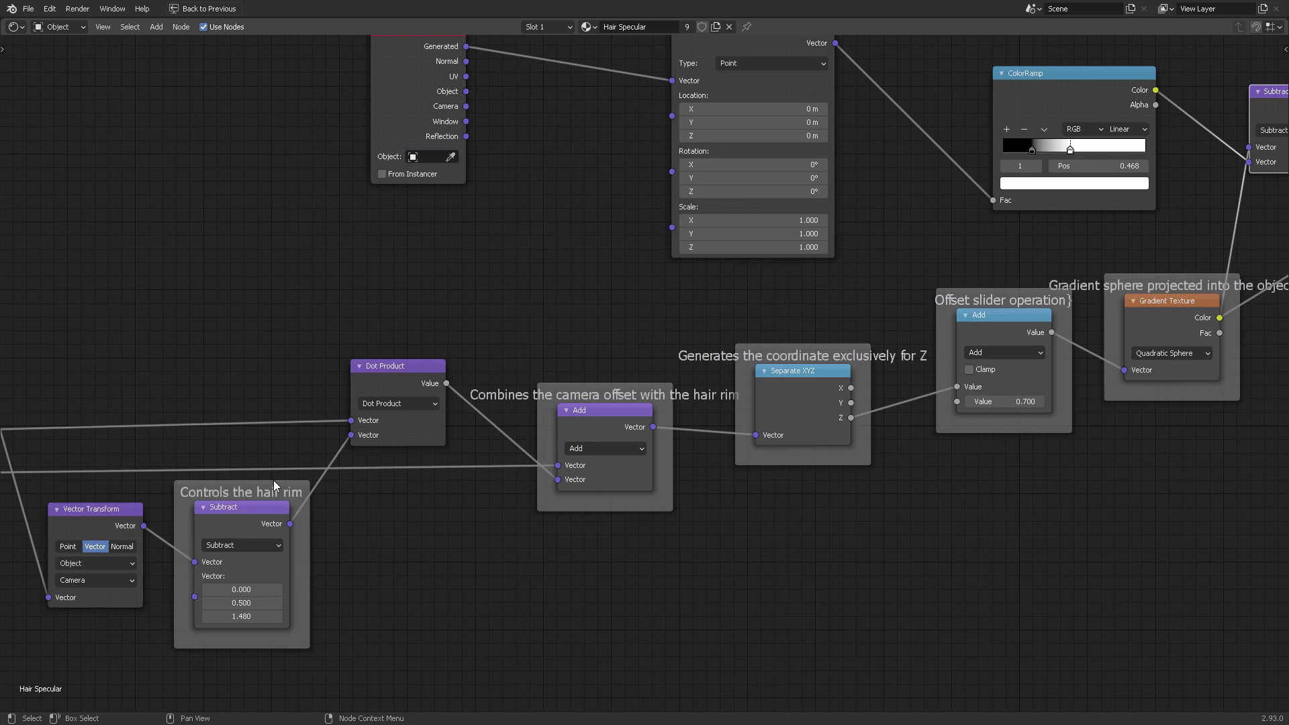
middle_drag(348, 476, 597, 415)
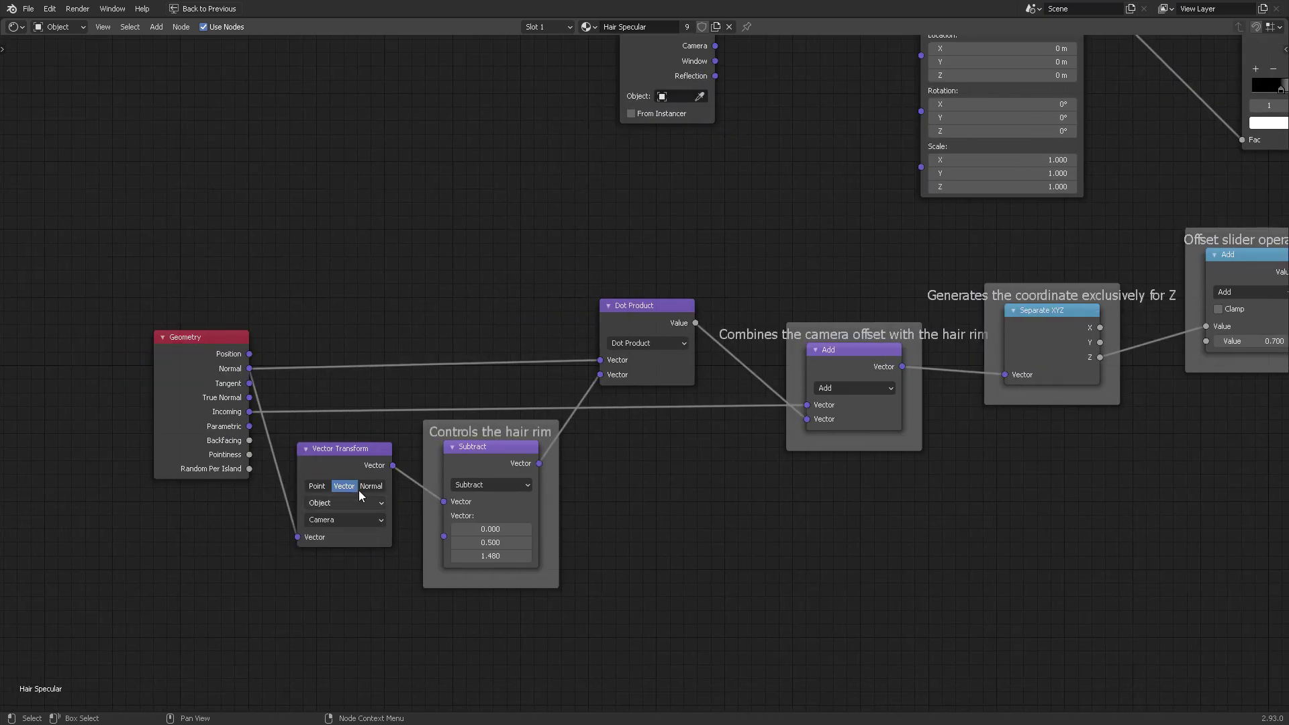
middle_drag(582, 550, 528, 575)
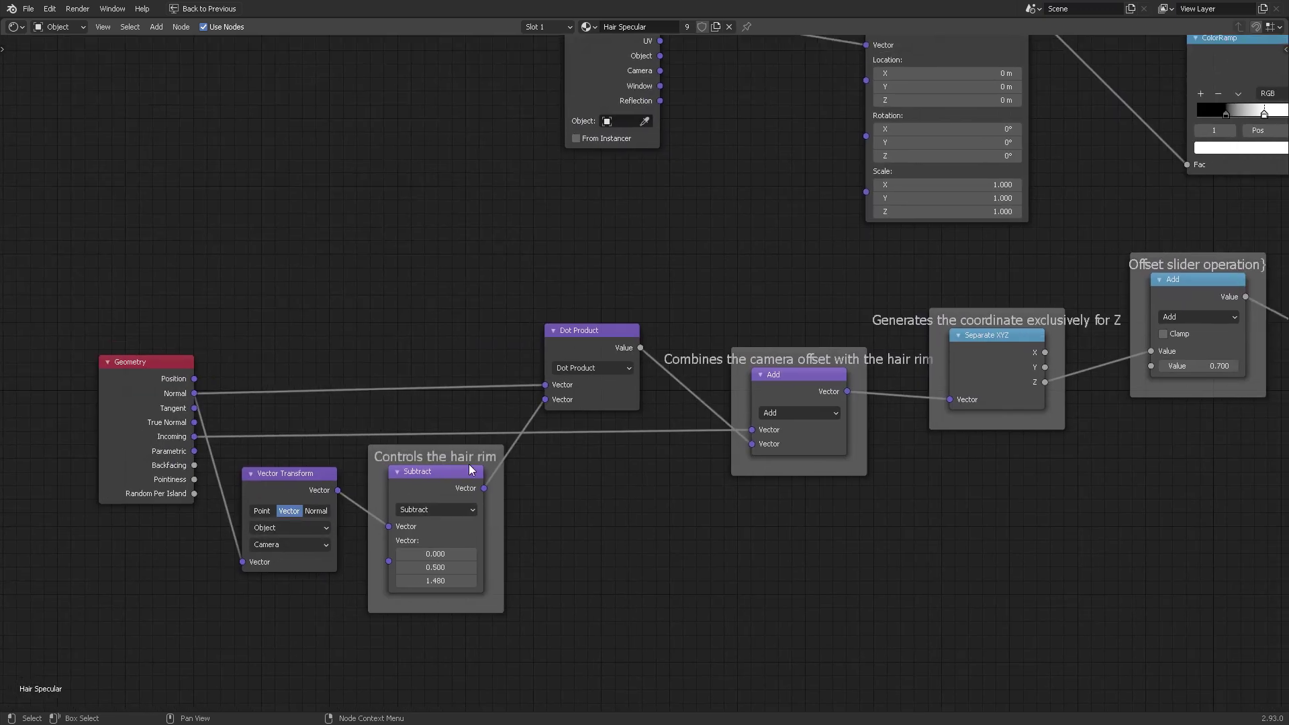
middle_drag(622, 488, 549, 530)
drag(517, 373, 520, 373)
middle_drag(651, 363, 509, 390)
mouse_move(602, 447)
mouse_down()
mouse_move(577, 450)
mouse_move(590, 442)
mouse_up()
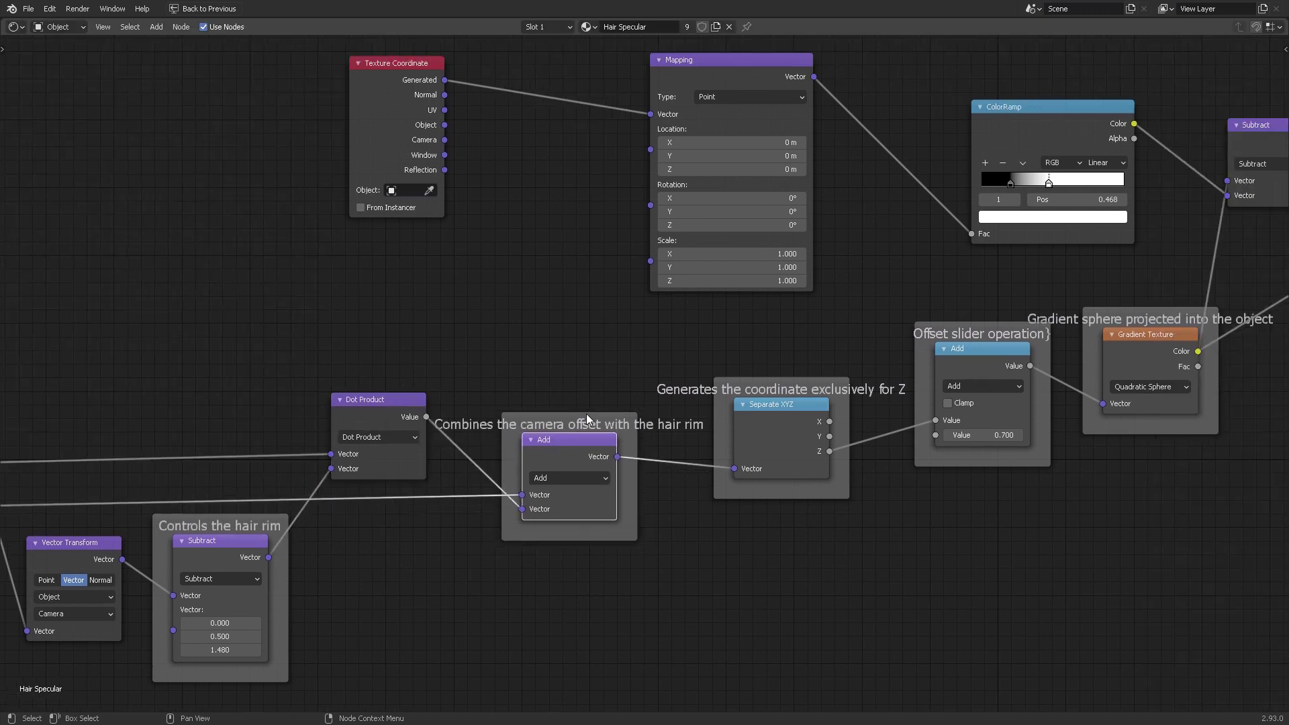
middle_drag(646, 391, 895, 372)
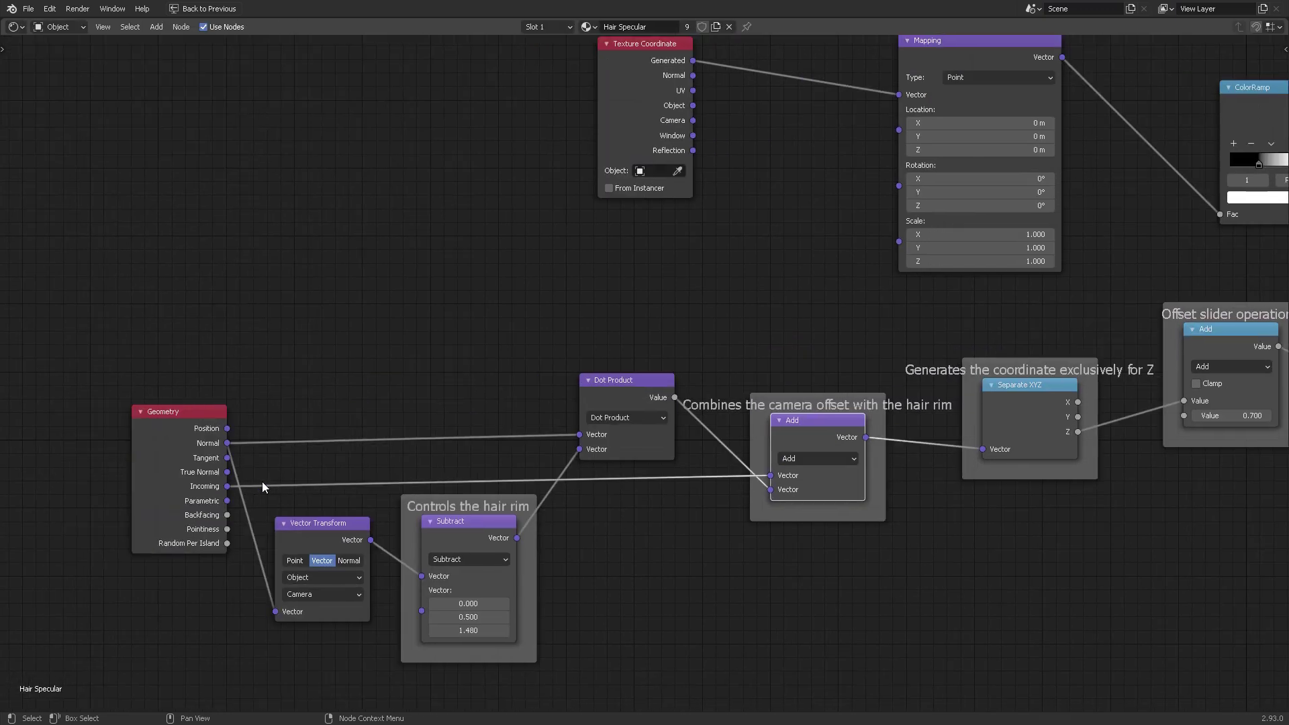
Align the Separate XYZ node and shift the Gradient Texture frame to tidy the rim chain layout
middle_drag(732, 425, 450, 460)
middle_drag(647, 382, 443, 417)
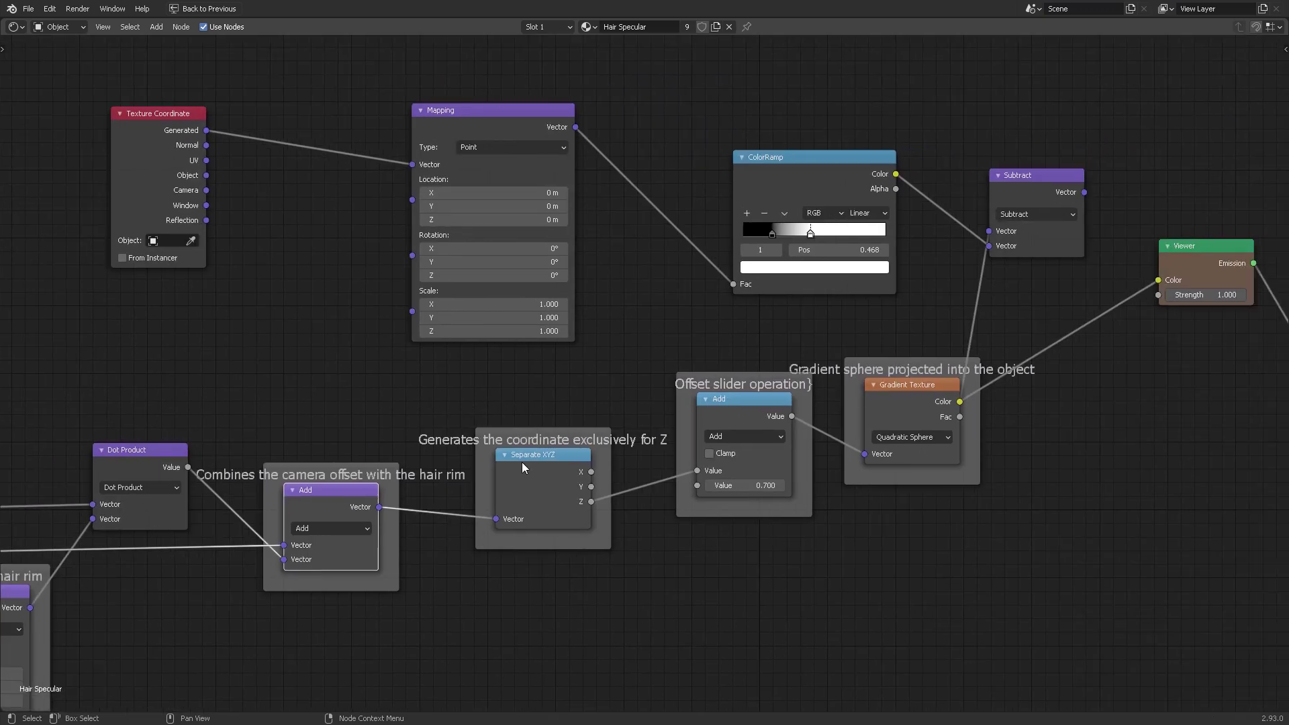
drag(562, 487, 539, 469)
middle_drag(616, 416, 523, 438)
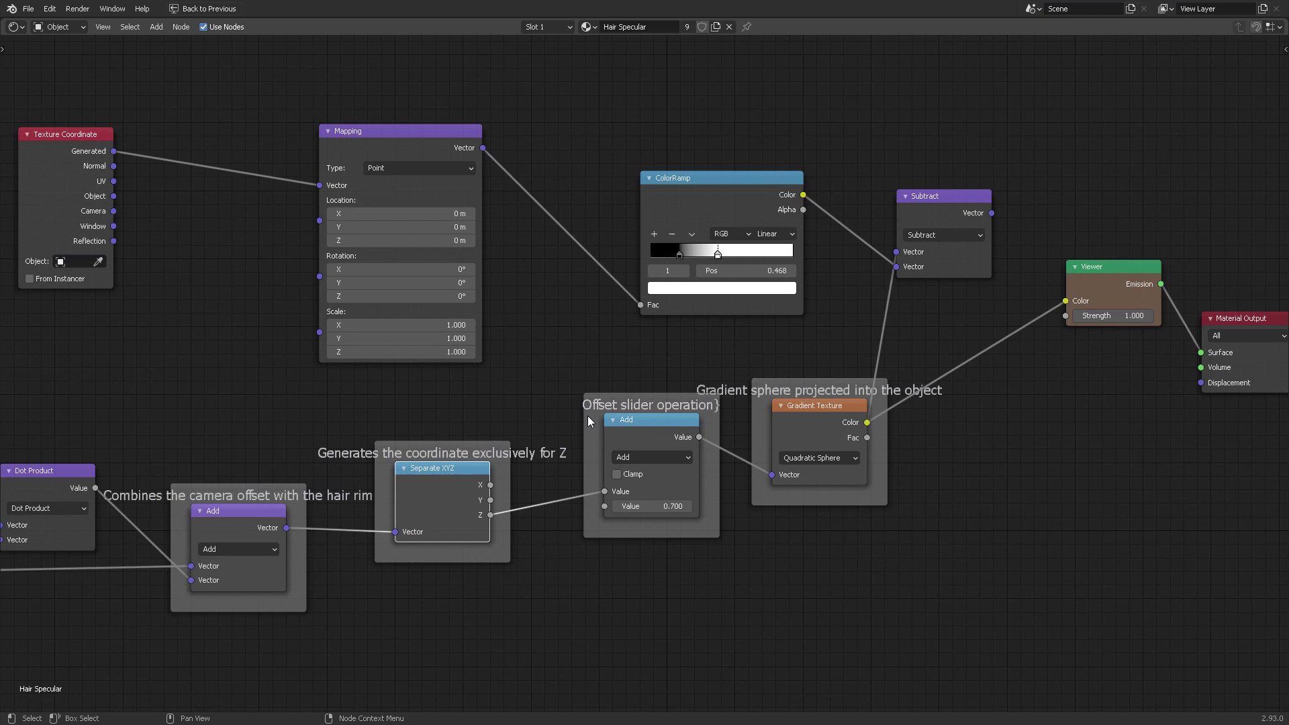
scroll(601, 399, down, 2)
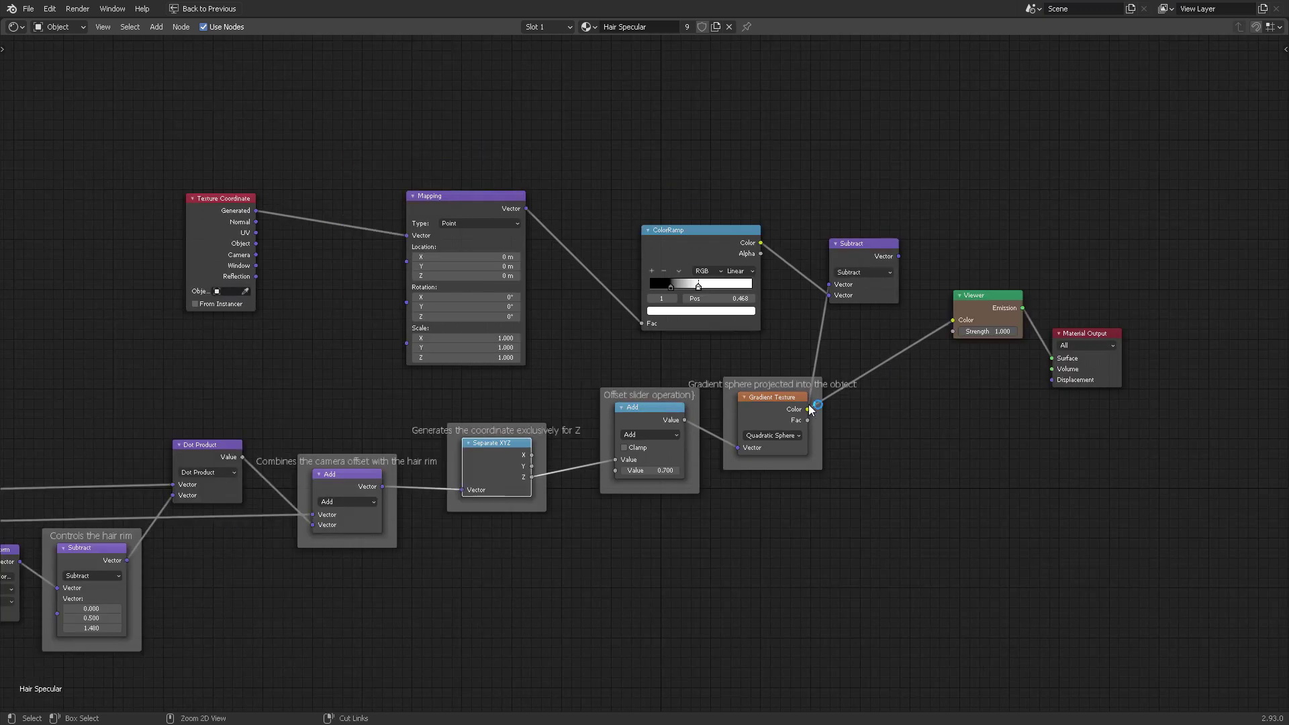
scroll(678, 392, up, 2)
drag(667, 408, 673, 417)
drag(839, 396, 876, 400)
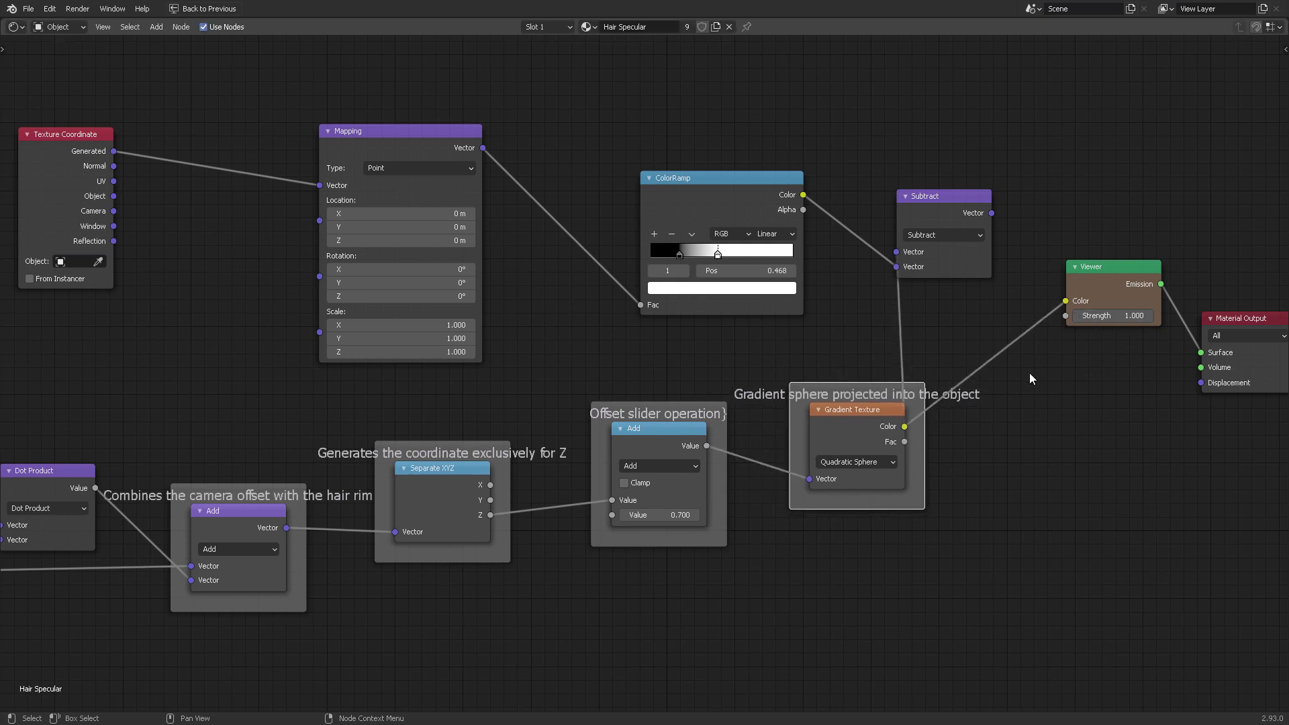
Restore the split layout, select the whole rim-light node chain and join it into a frame
key(ctrl+space)
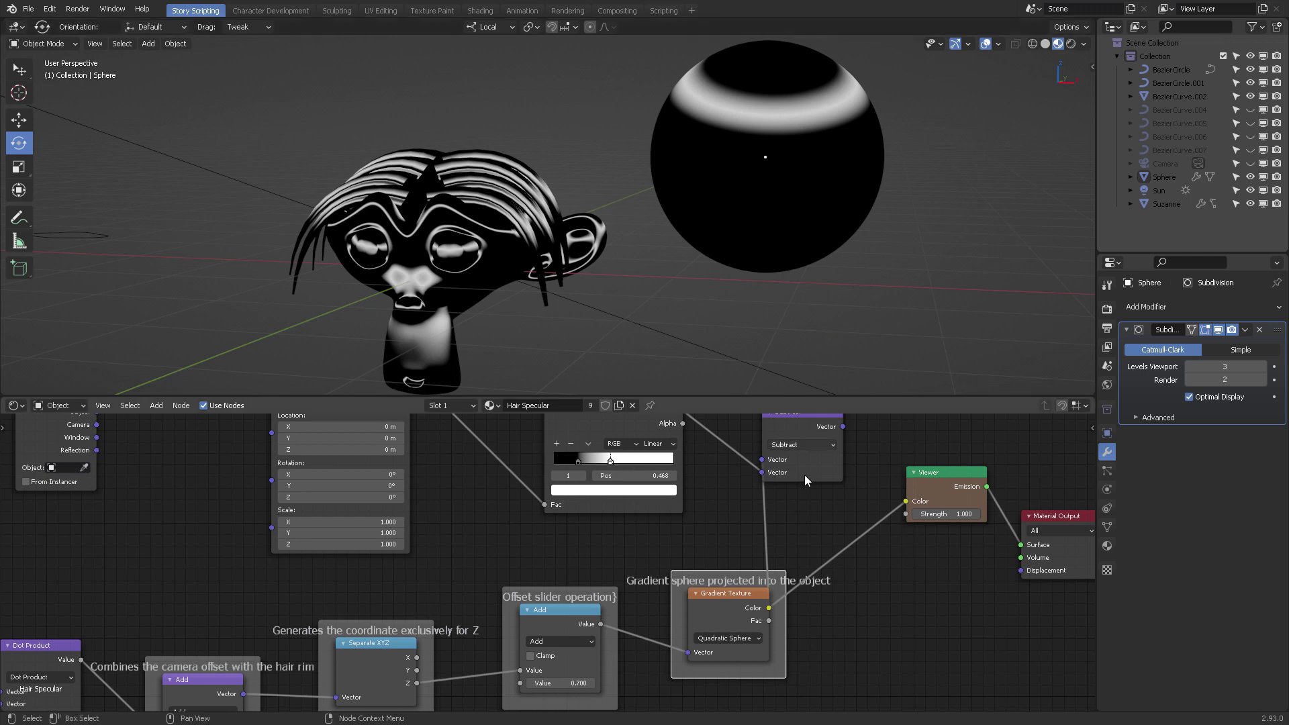
scroll(789, 530, down, 2)
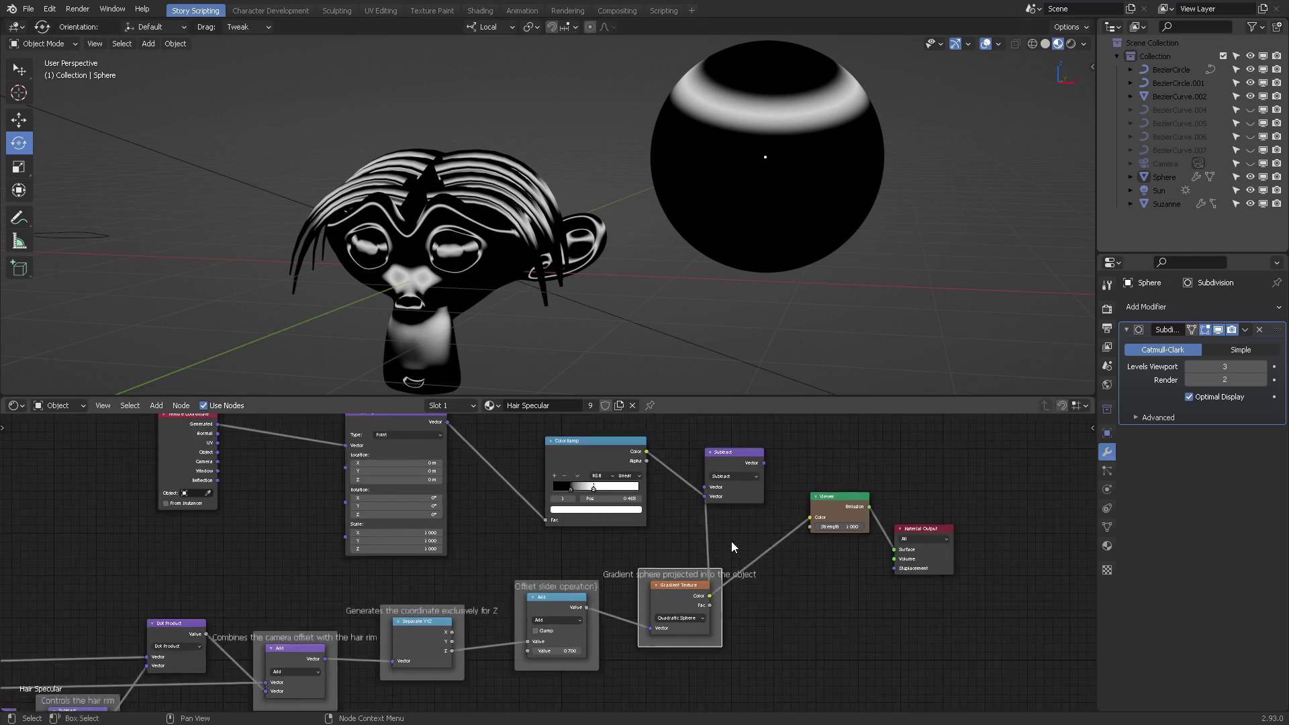
middle_drag(731, 541, 983, 474)
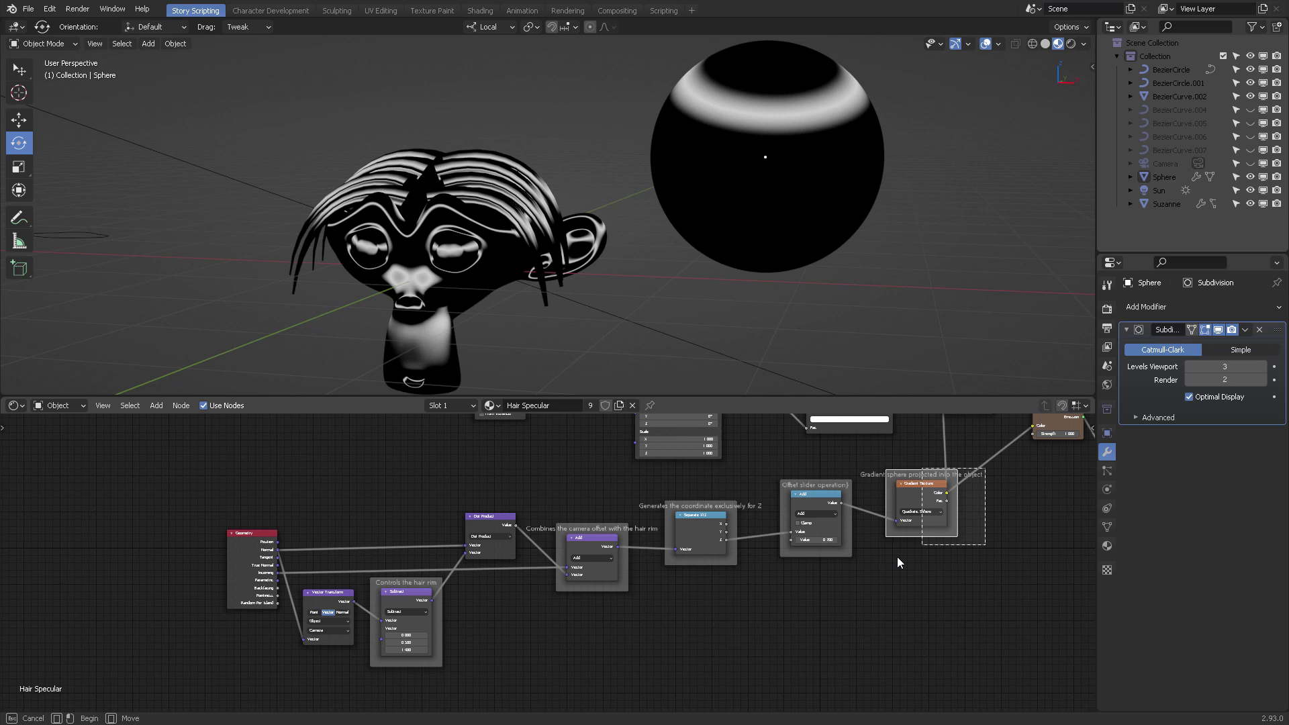
drag(898, 562, 192, 675)
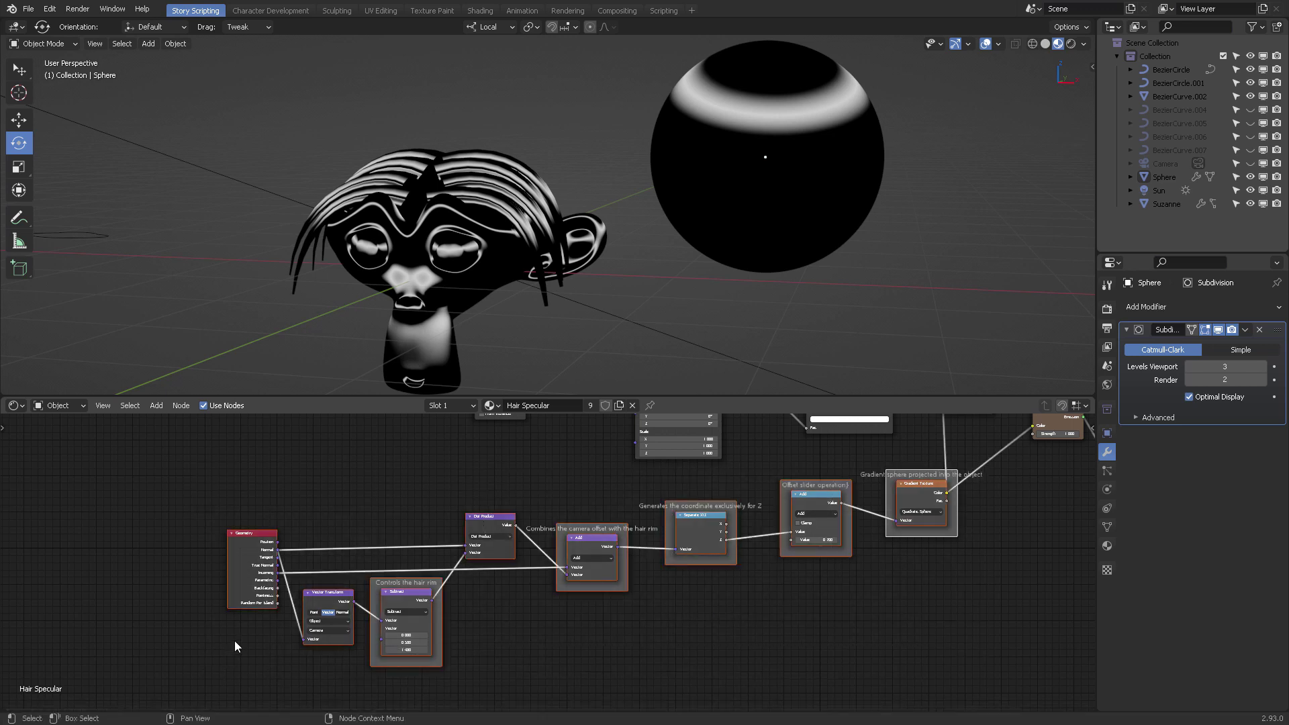
shift+click(900, 478)
shift+click(900, 478)
key(ctrl+j)
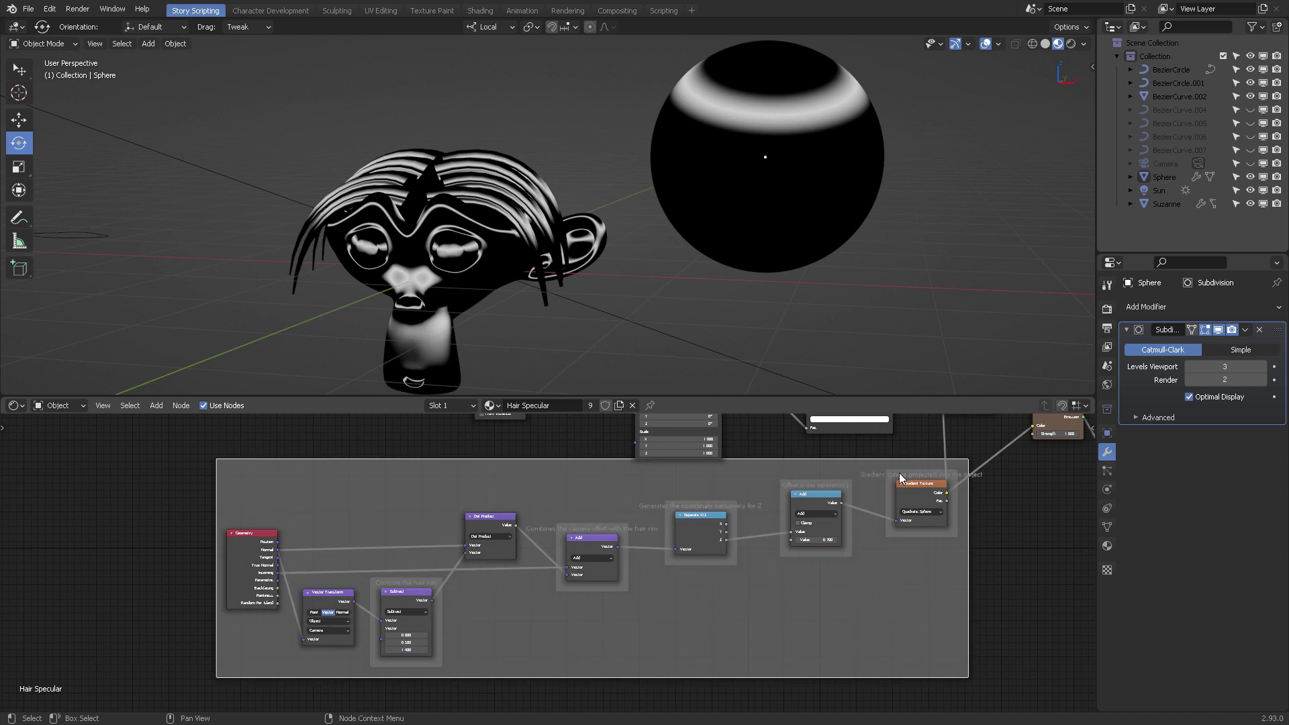
Label the new frame BASICRIMLIGHT
key(F2)
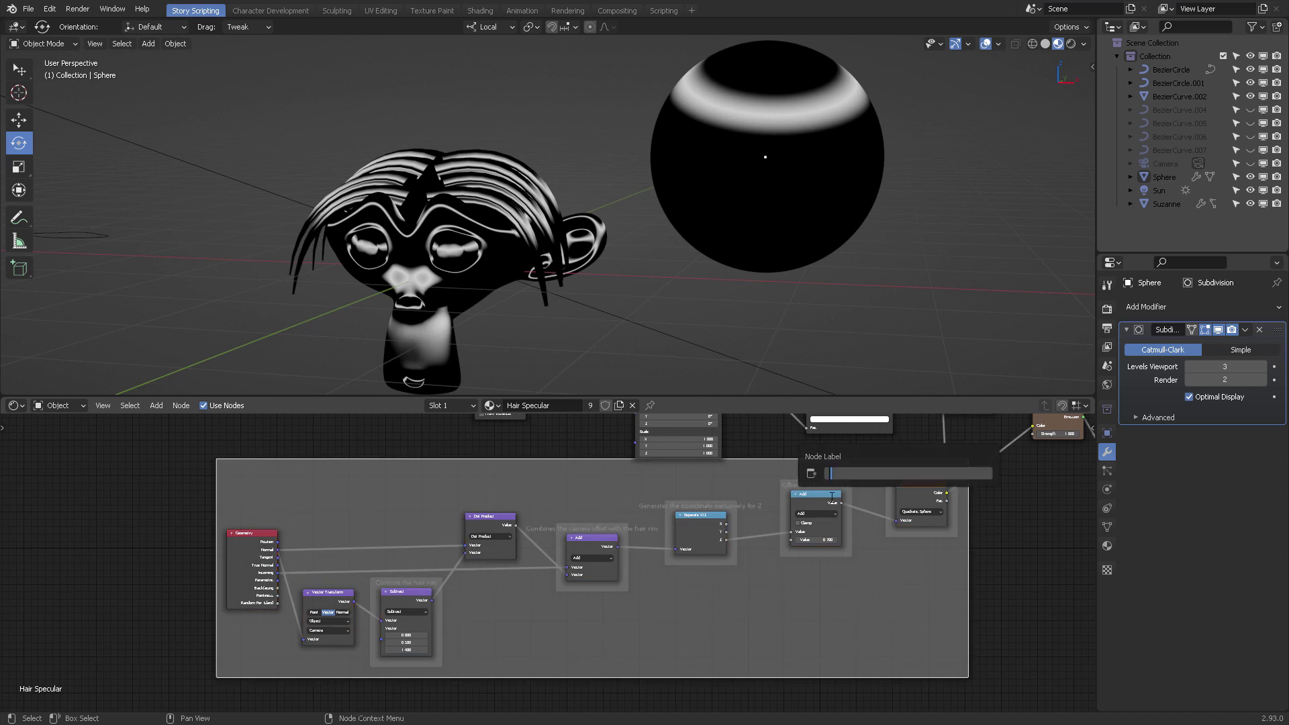
text(BASICRIMLIGHT)
key(Return)
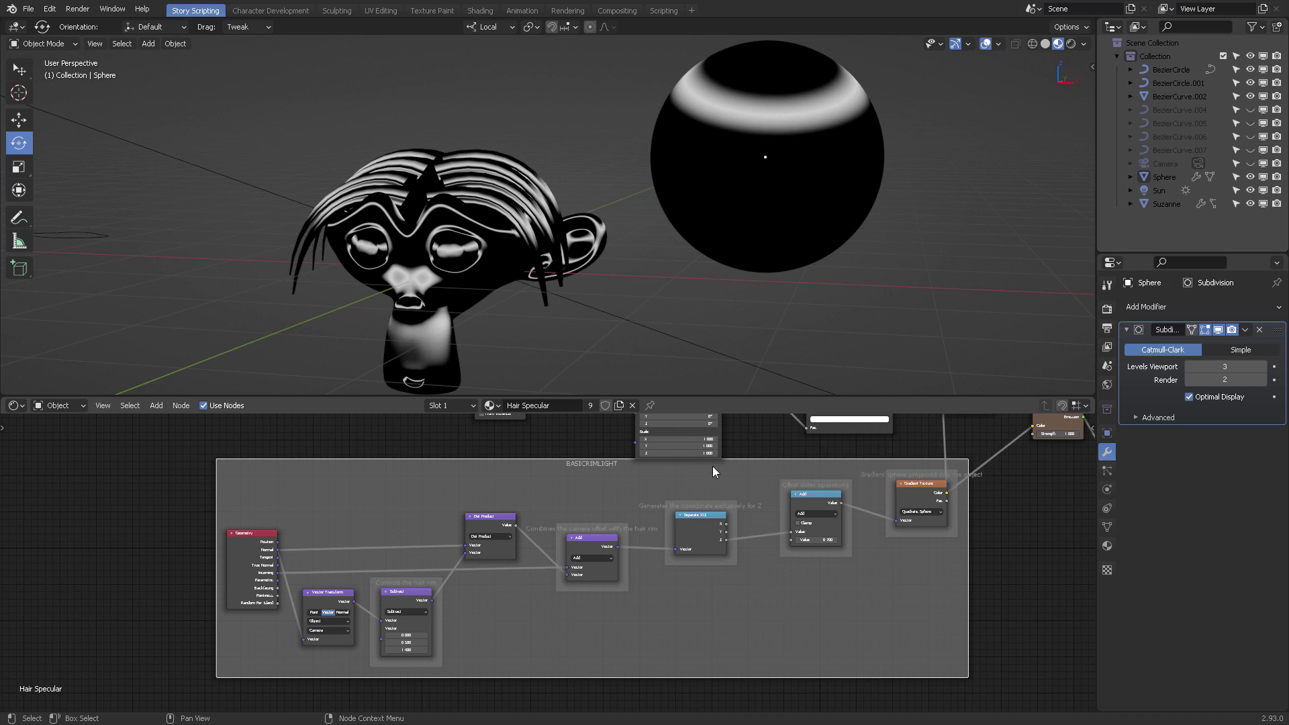
Enlarge the node editor area and leave empty space above the node tree
drag(788, 473, 772, 498)
middle_drag(796, 458, 734, 534)
scroll(741, 520, down, 3)
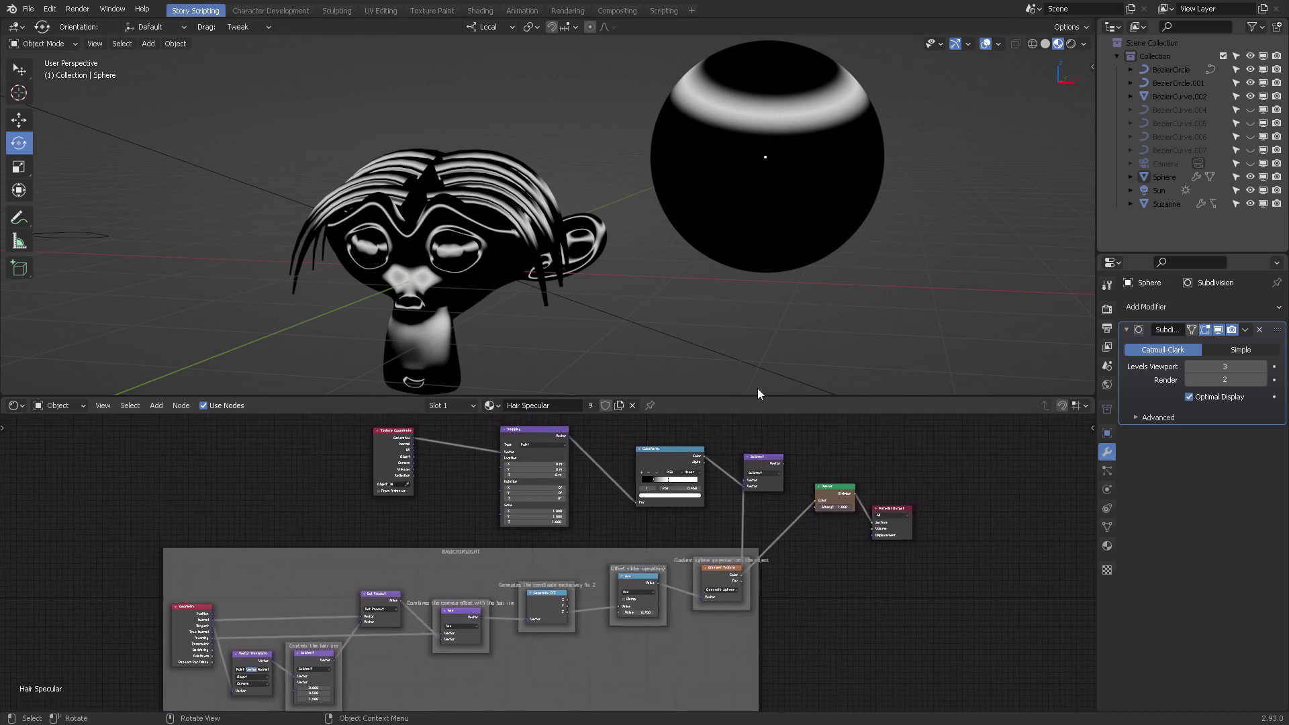
drag(757, 396, 765, 271)
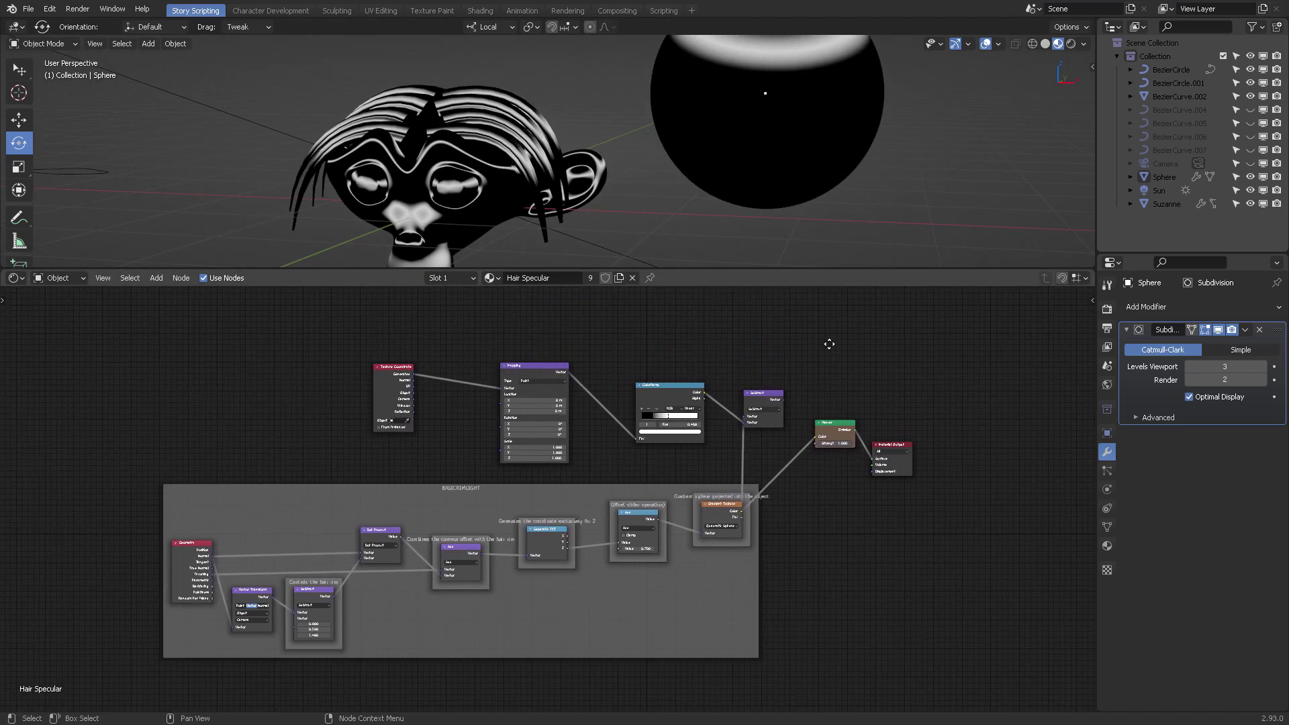
scroll(799, 374, up, 2)
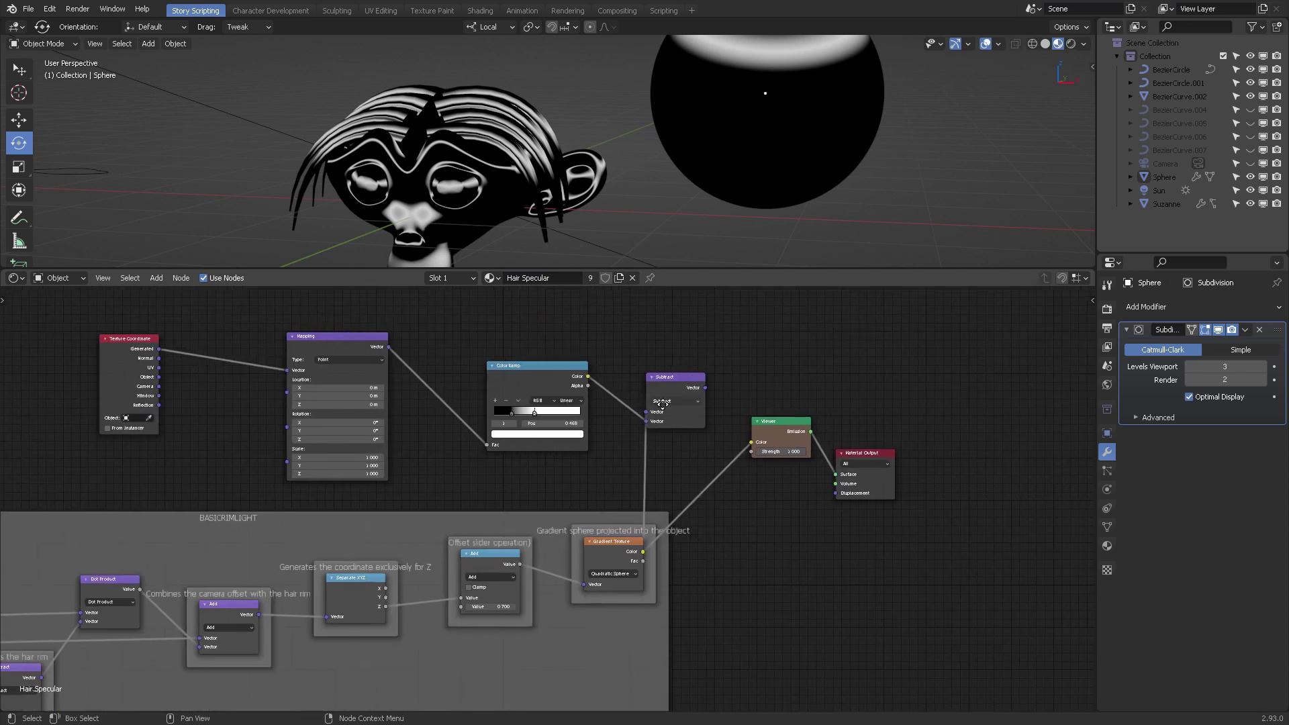
middle_drag(661, 404, 637, 401)
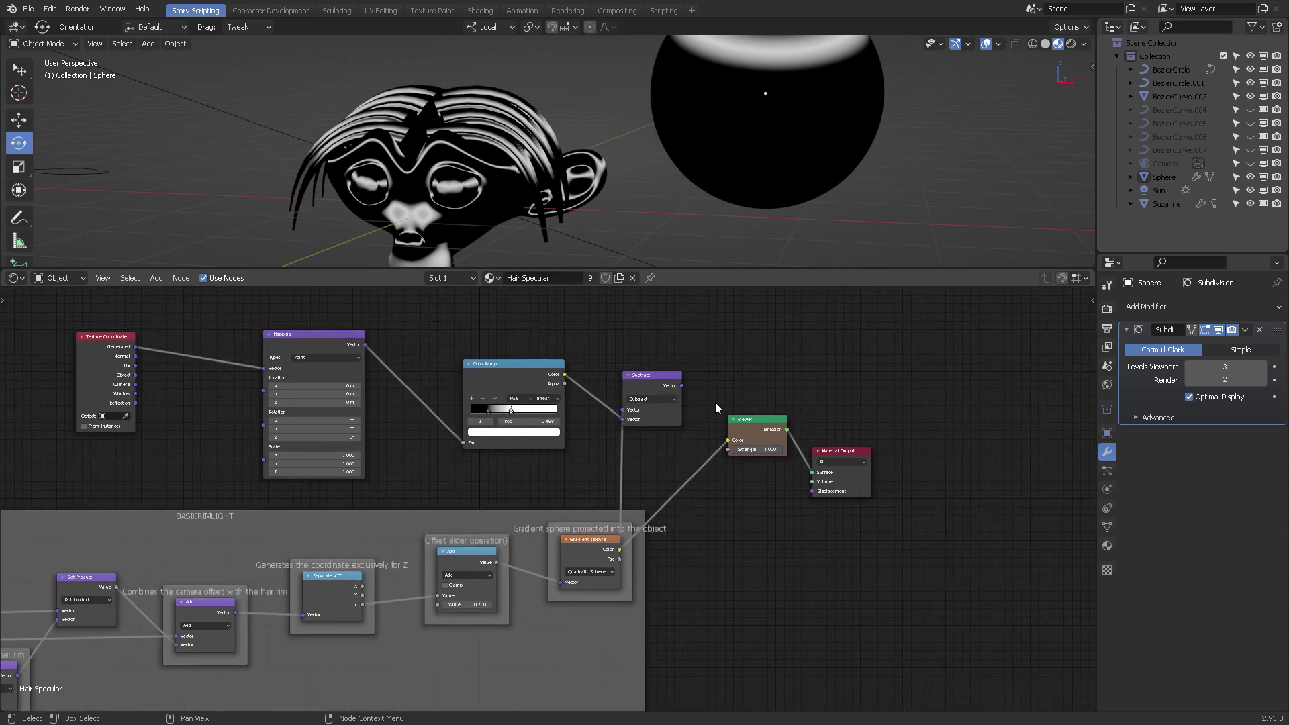
middle_drag(715, 401, 718, 441)
scroll(705, 375, down, 3)
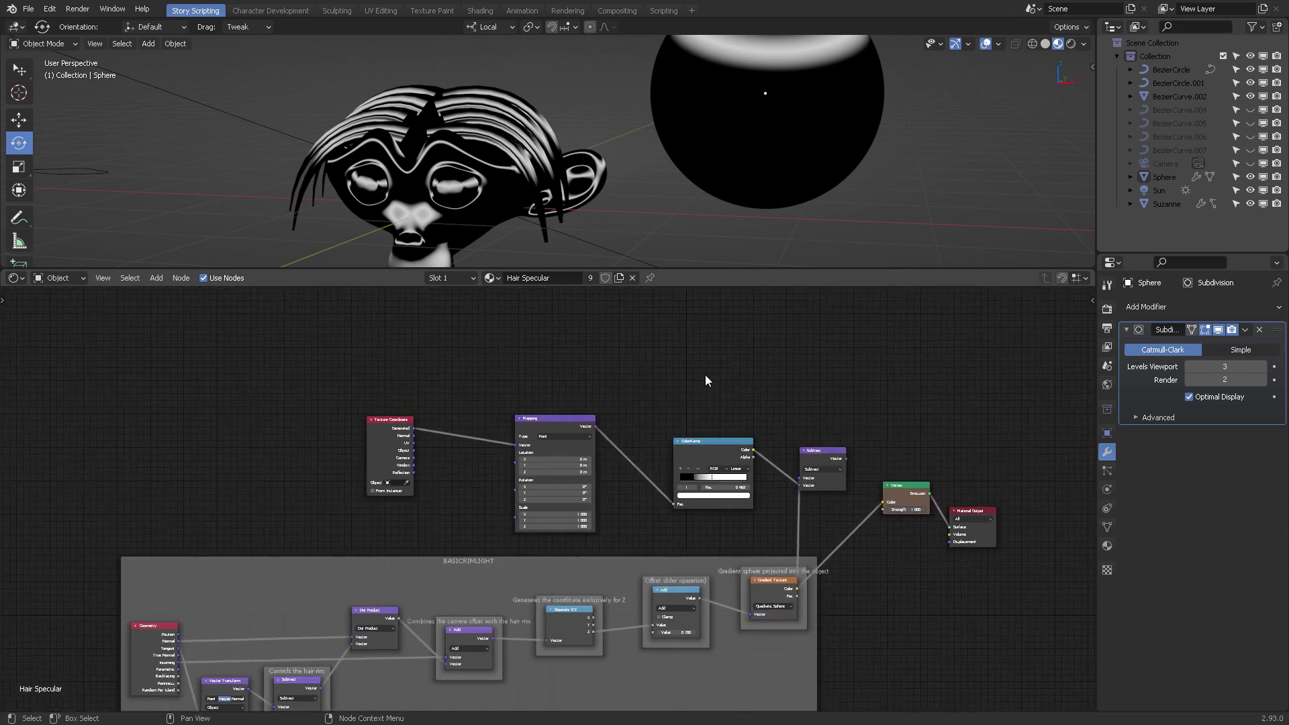
middle_drag(703, 373, 698, 338)
scroll(734, 414, down, 1)
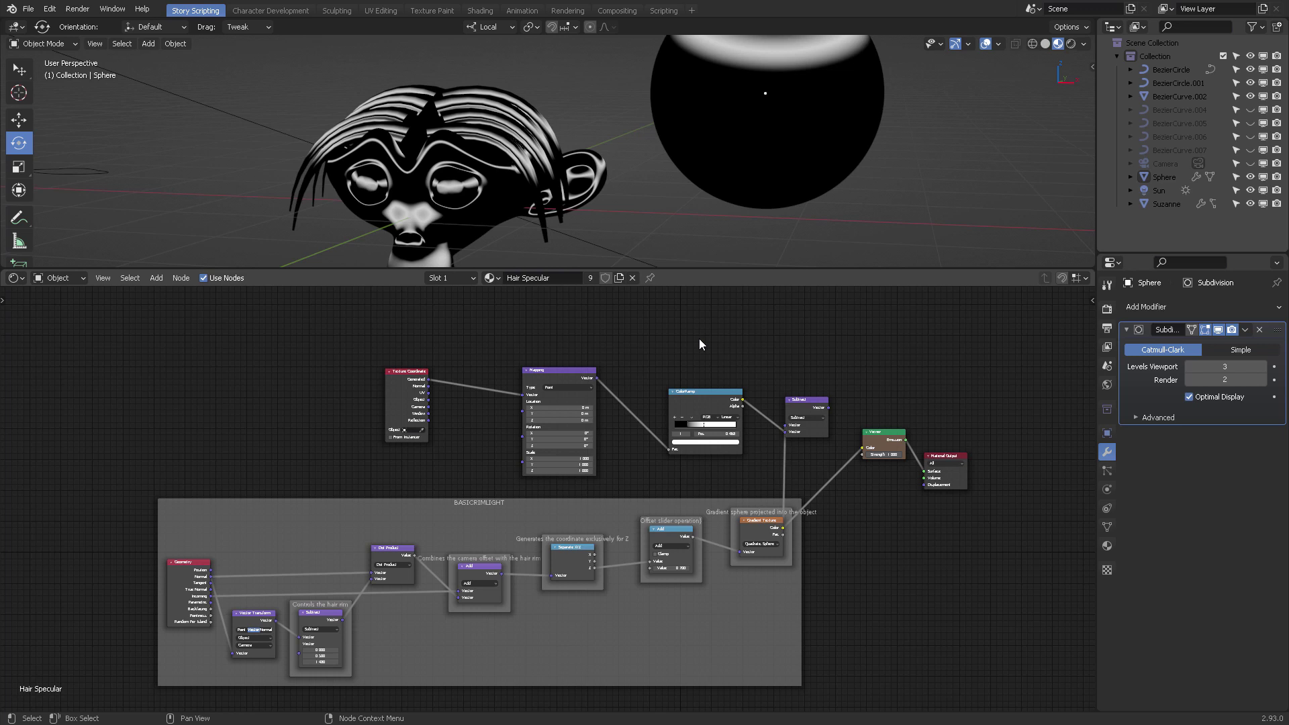
drag(705, 500, 702, 301)
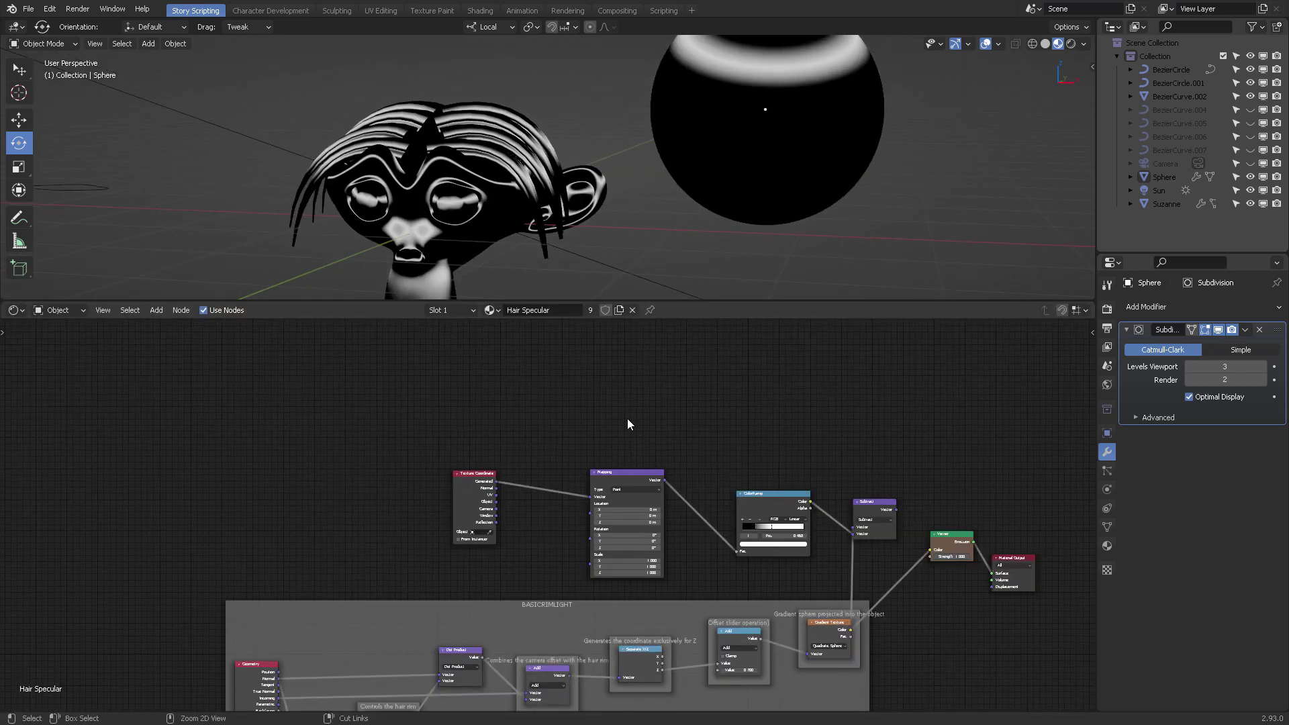
middle_drag(623, 420, 583, 460)
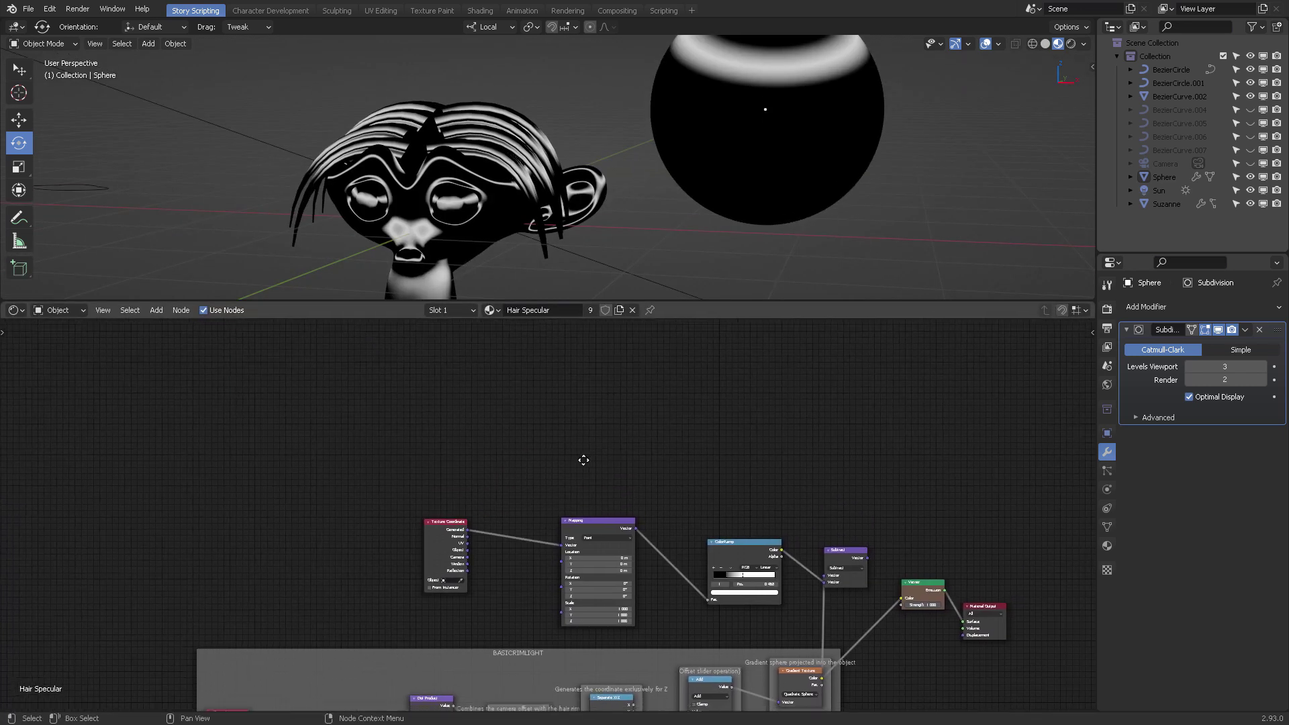
Create a new annotation from the sidebar's View settings and handwrite 'Subject' above the nodes
key(n)
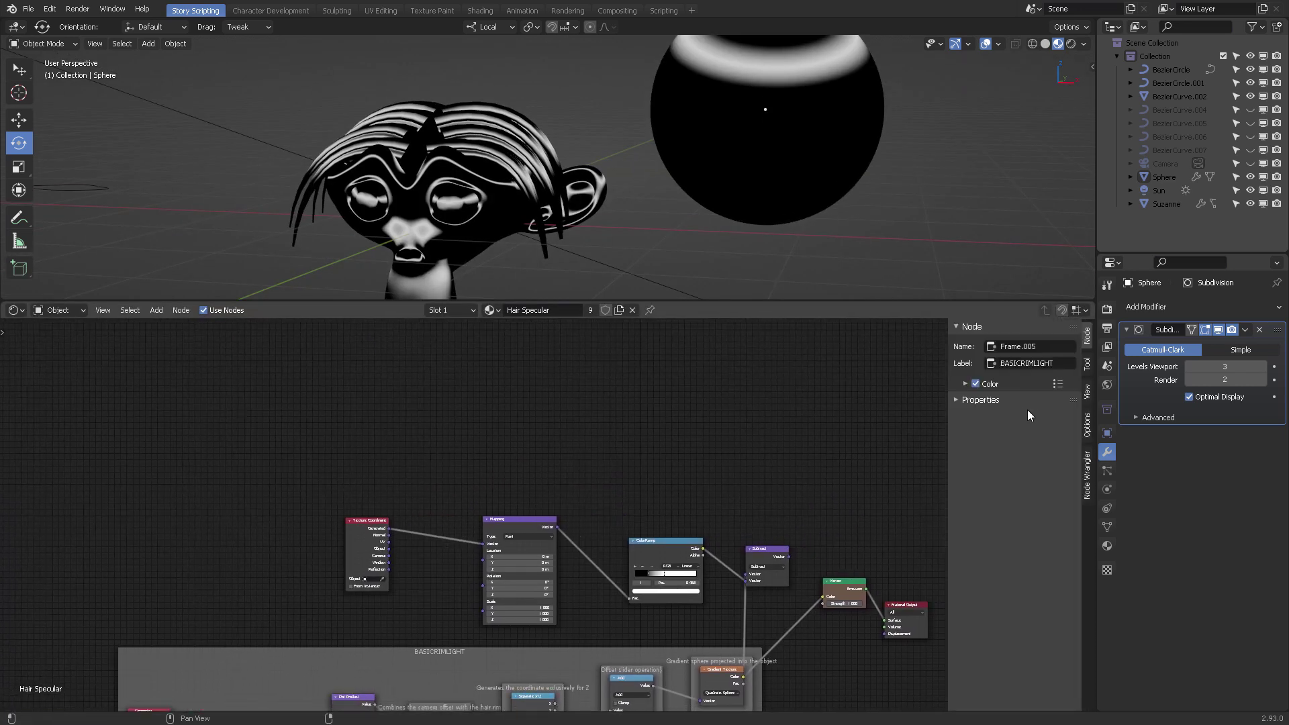
click(1087, 392)
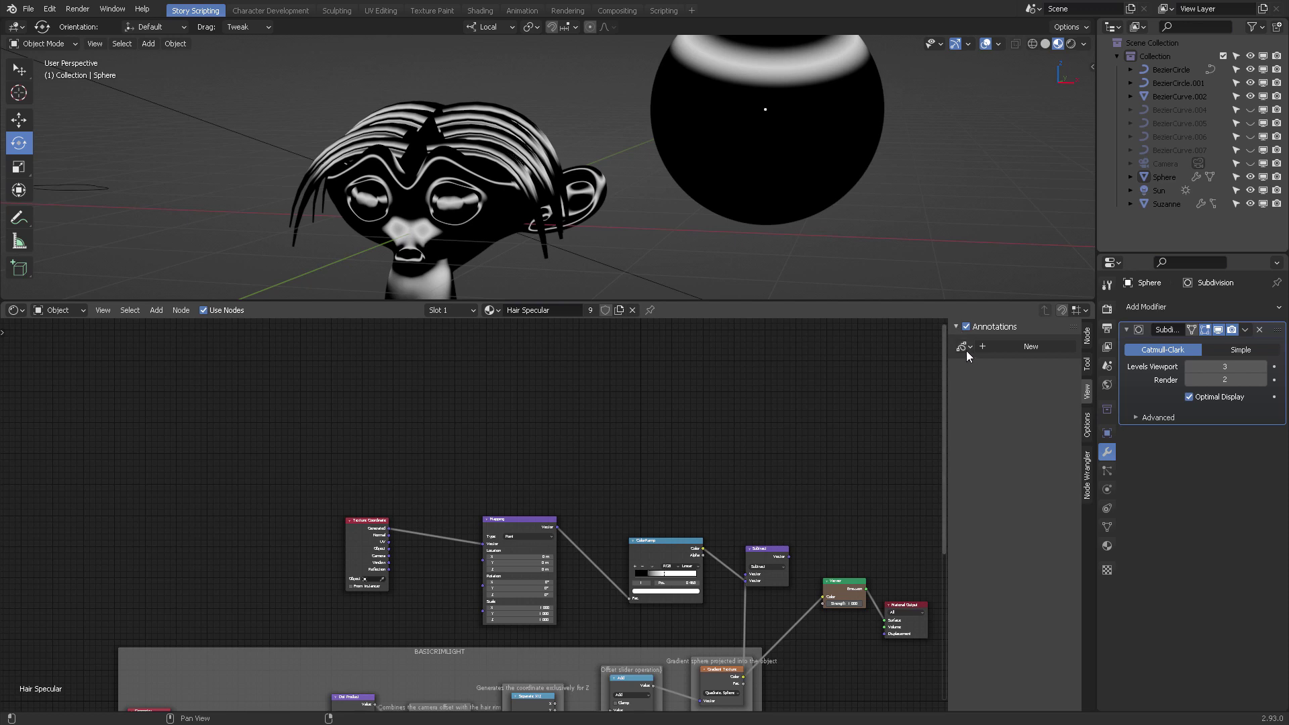
click(1029, 345)
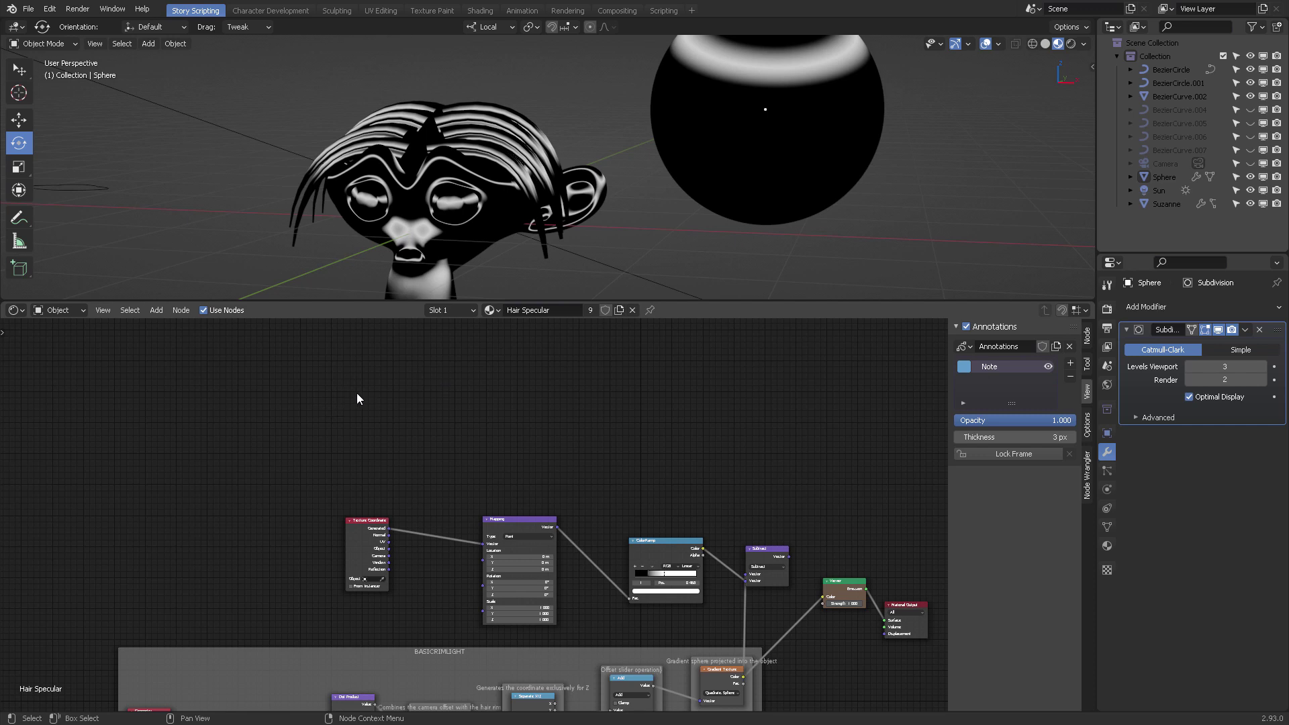
mouse_move(313, 388)
mouse_down()
mouse_move(325, 411)
mouse_move(385, 404)
mouse_move(423, 362)
mouse_move(411, 379)
mouse_move(424, 374)
mouse_up()
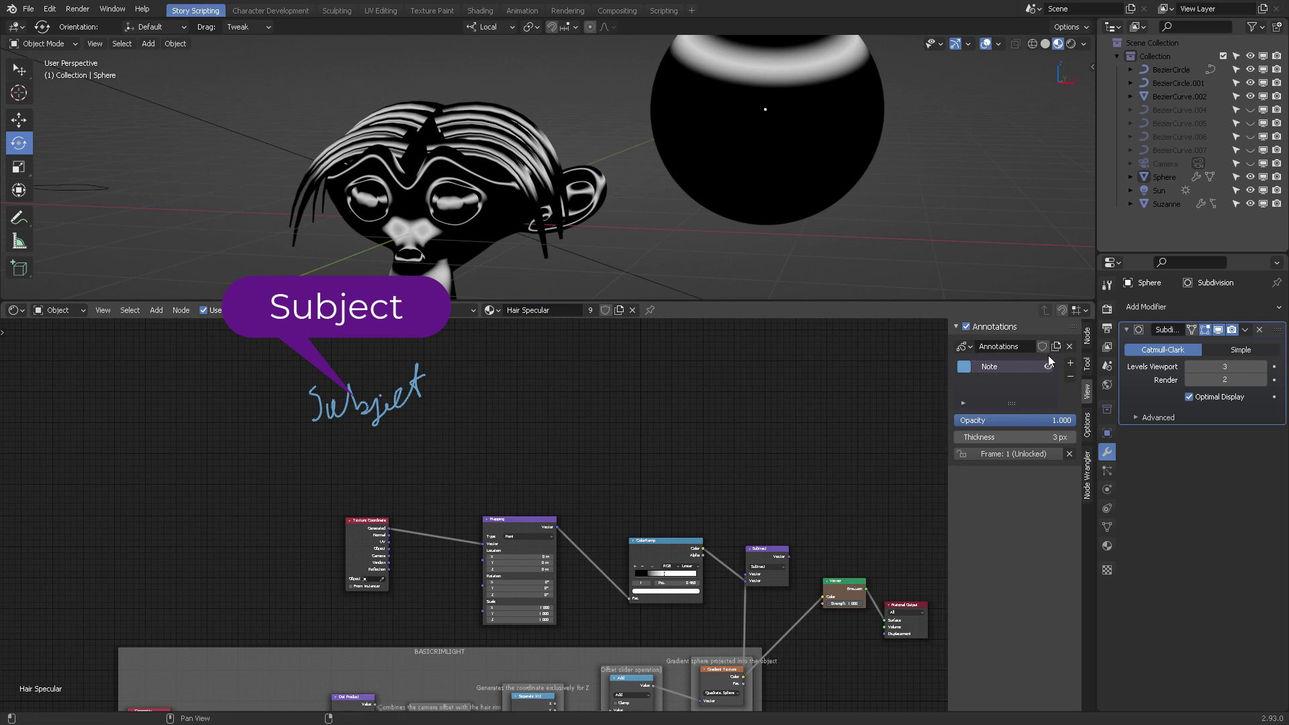
Add a second annotation layer, colour it orange and handwrite 'Verb' beside 'Subject'
click(1070, 367)
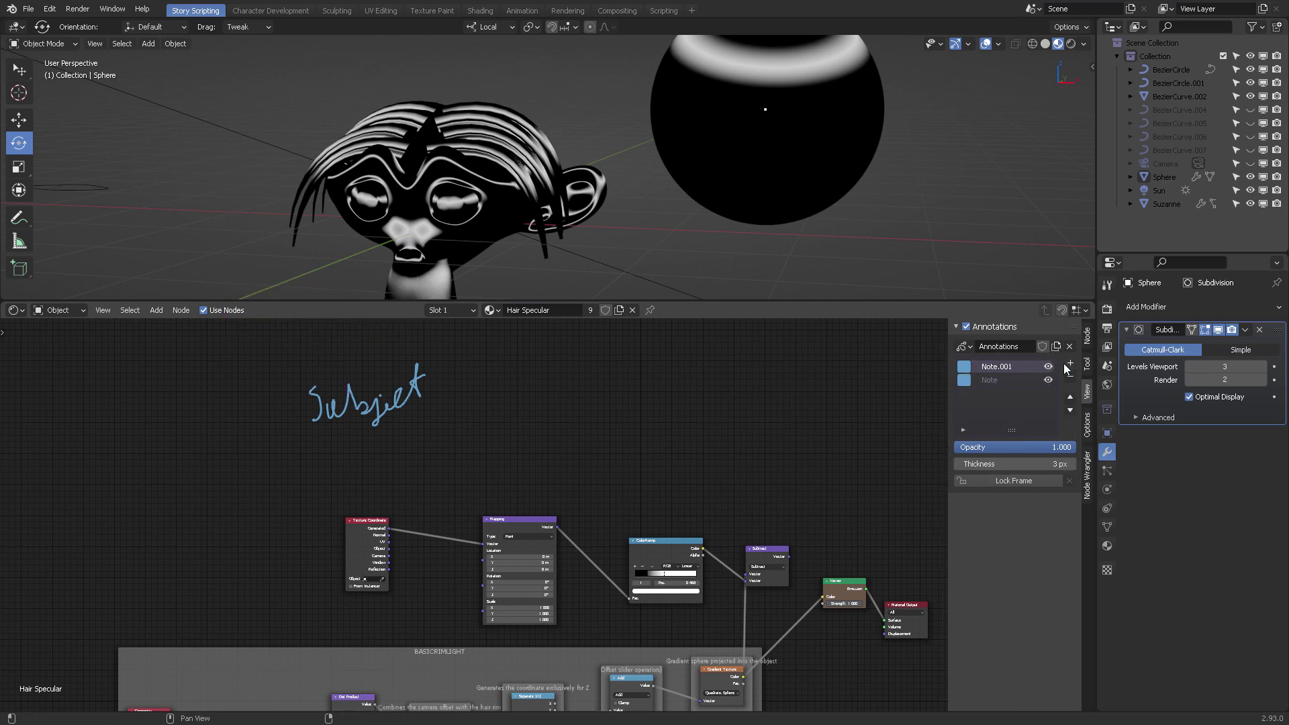
click(999, 447)
key(Return)
click(968, 364)
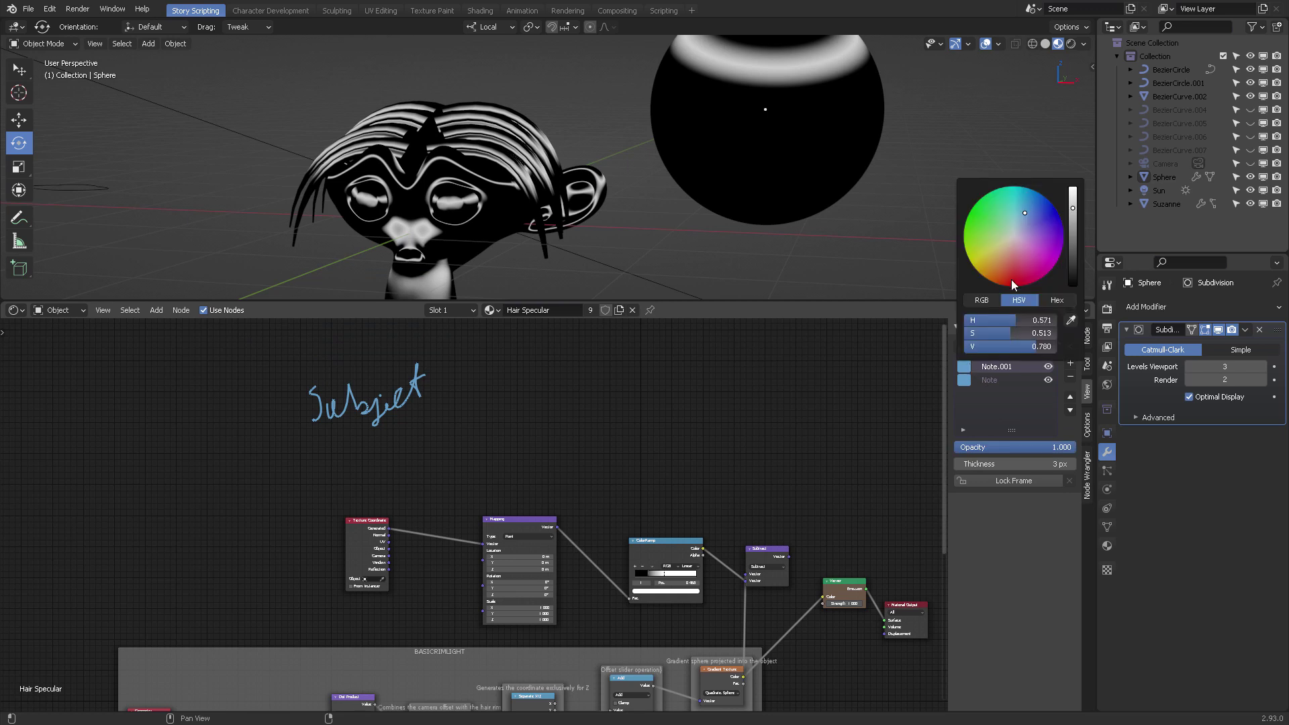
mouse_move(1010, 279)
mouse_down()
mouse_move(1016, 263)
mouse_move(993, 282)
mouse_up()
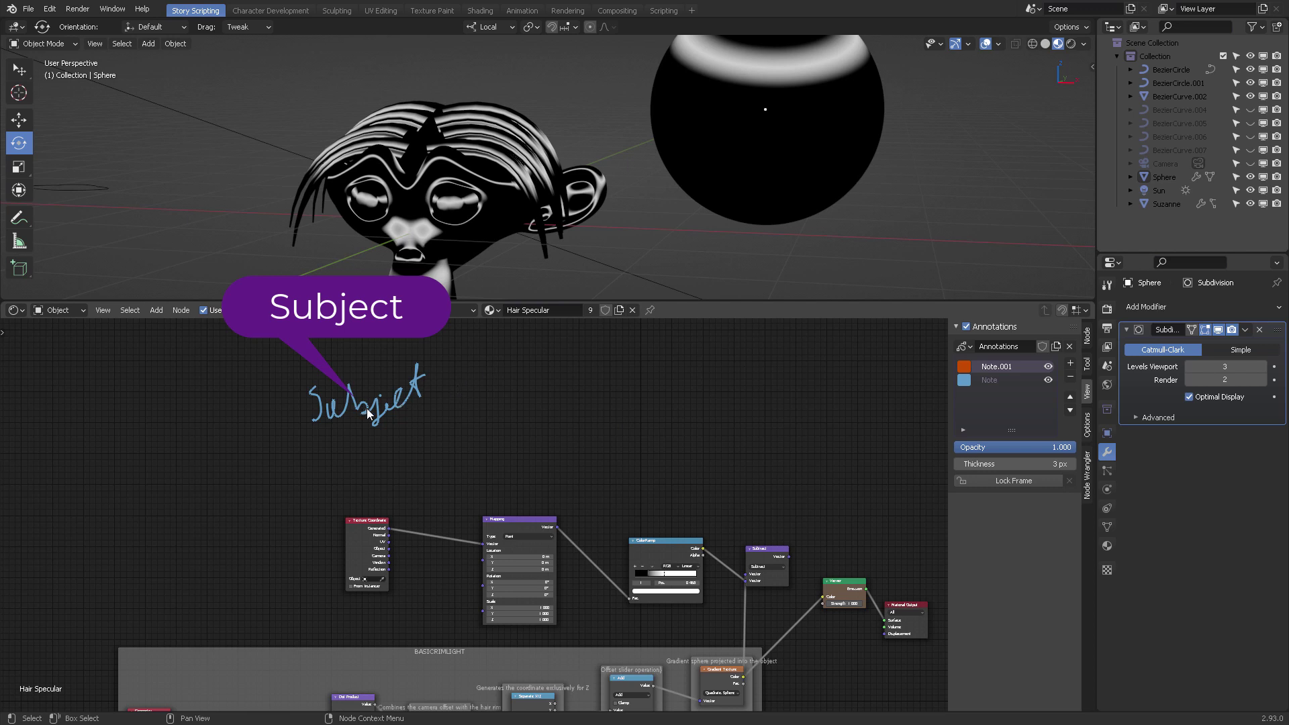
mouse_move(453, 392)
mouse_down()
mouse_move(459, 409)
mouse_move(477, 389)
mouse_move(494, 410)
mouse_move(507, 397)
mouse_move(517, 407)
mouse_up()
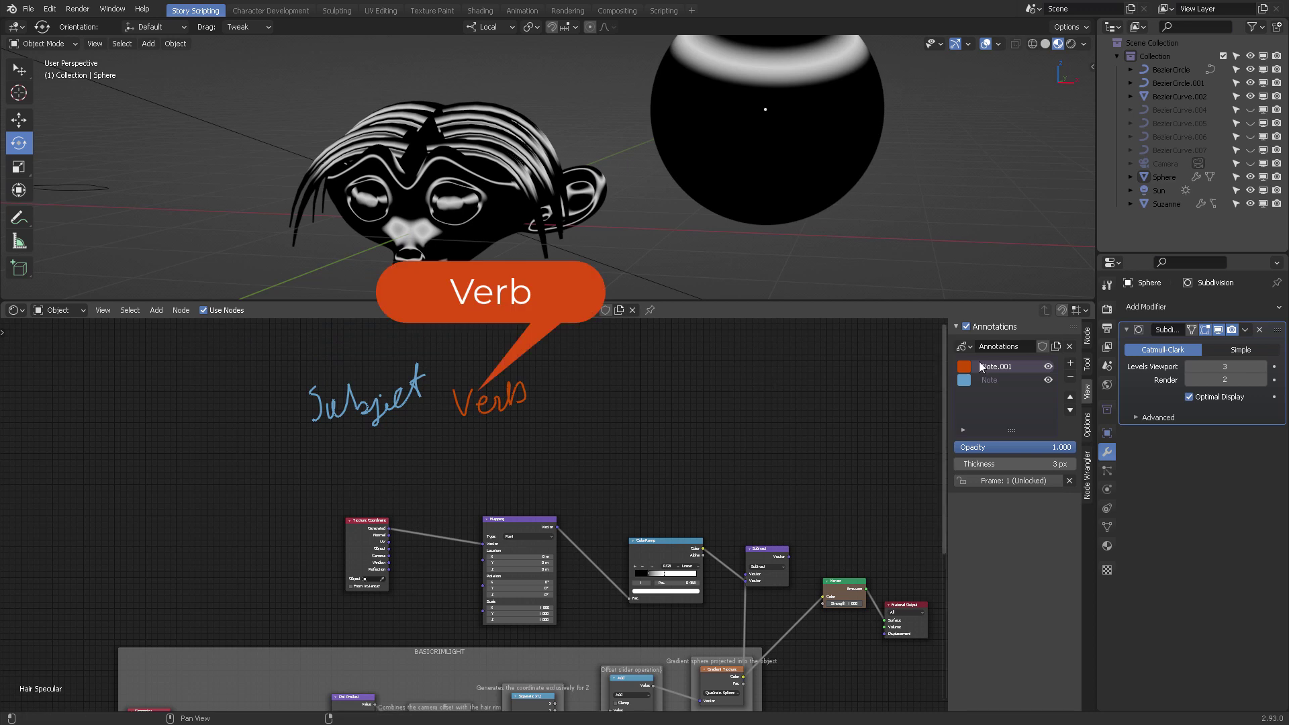
Add a third annotation layer, colour it purple and handwrite 'Predicate' after 'Verb'
click(1070, 365)
click(965, 366)
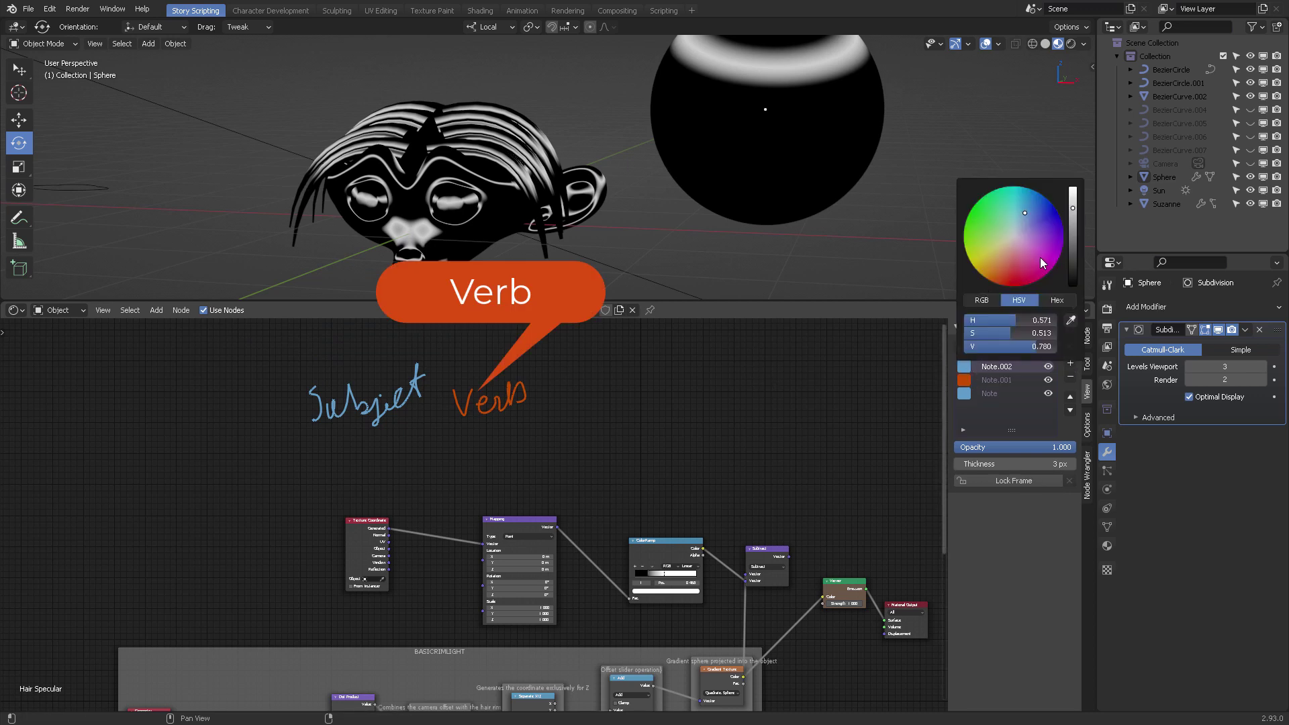
click(1047, 242)
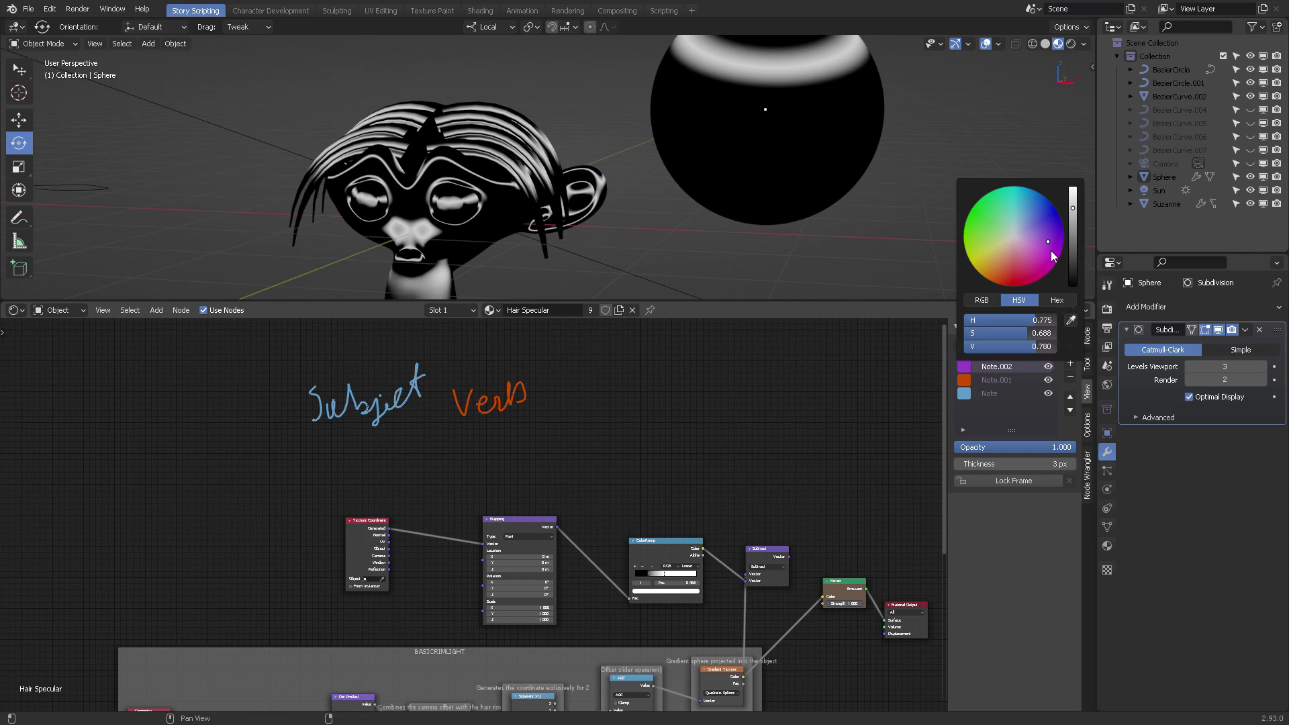
mouse_move(561, 388)
mouse_down()
mouse_move(563, 403)
mouse_move(614, 369)
mouse_move(621, 388)
mouse_move(651, 358)
mouse_move(711, 368)
mouse_move(687, 342)
mouse_up()
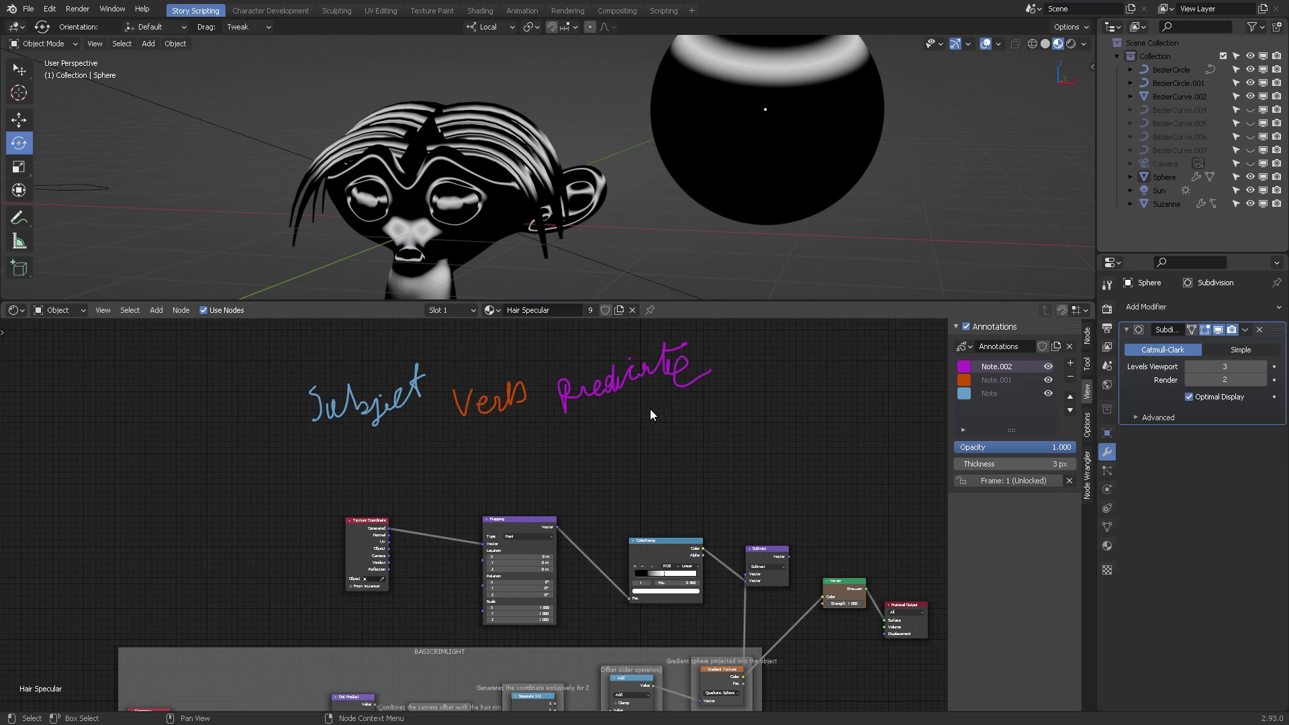
Add a fourth annotation layer and set its colour to black
click(1069, 363)
click(963, 367)
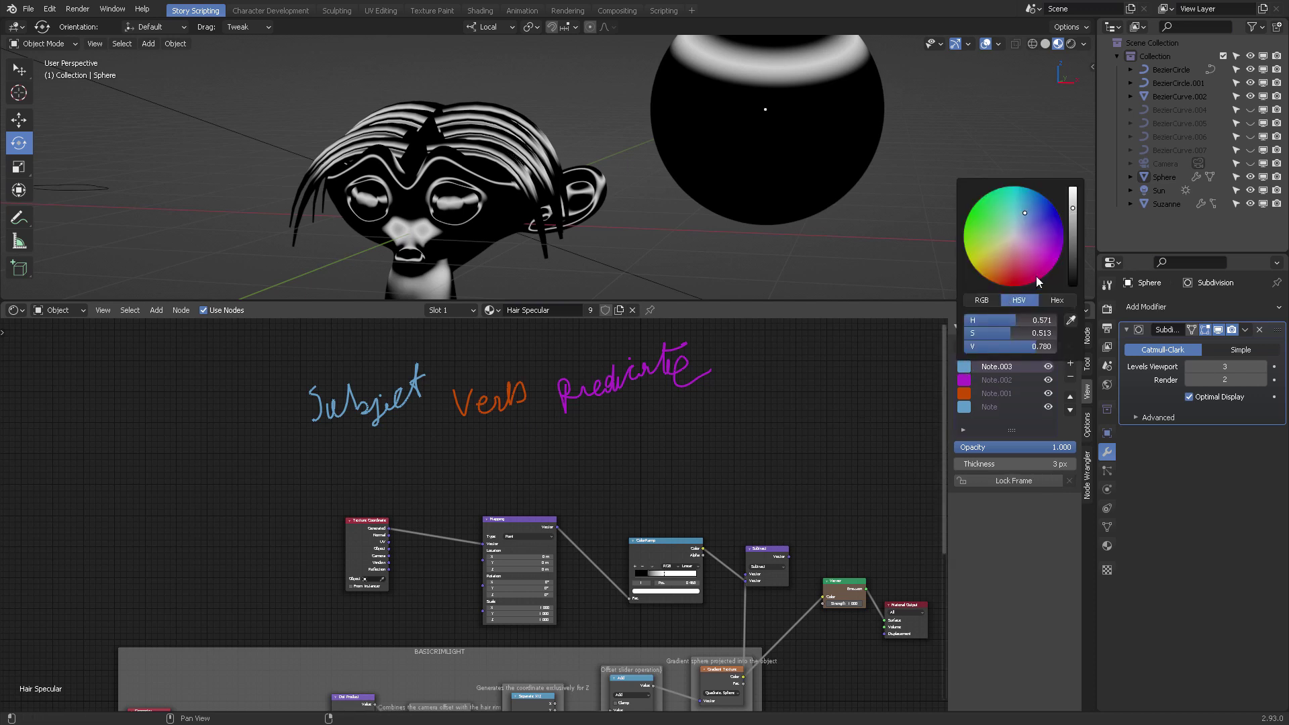
drag(1074, 261, 1073, 288)
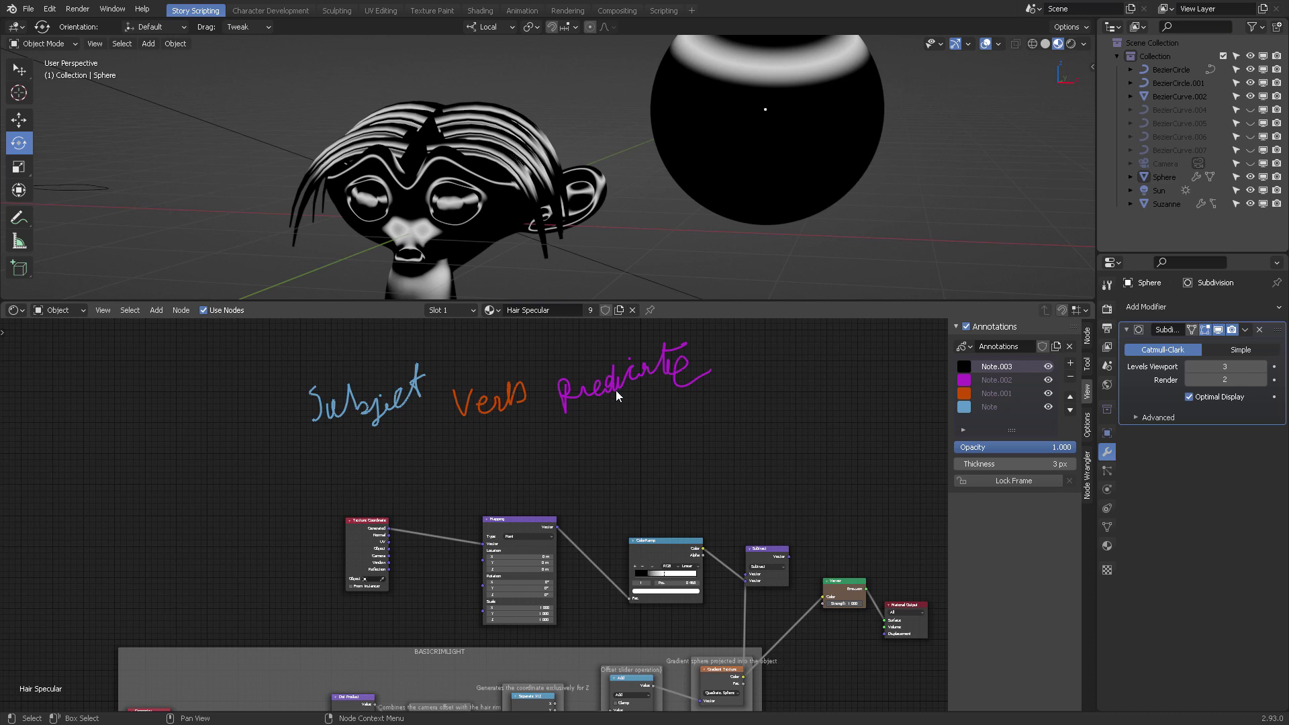
Examine the node tree, the rim-light frame and the handwritten labels above them
mouse_move(642, 420)
middle_down()
mouse_move(612, 387)
mouse_move(624, 354)
mouse_move(646, 425)
mouse_move(650, 362)
mouse_move(678, 388)
mouse_move(678, 359)
middle_up()
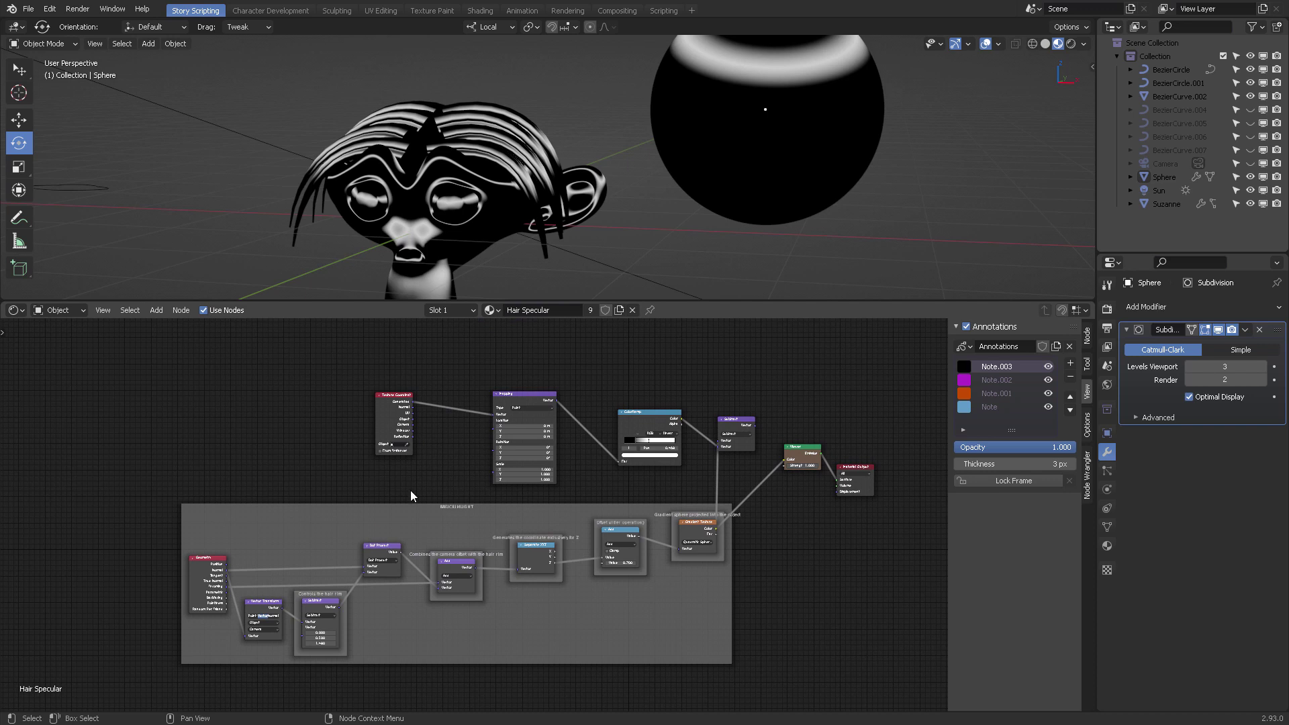
mouse_move(575, 383)
middle_down()
mouse_move(609, 388)
mouse_move(638, 425)
middle_up()
click(13, 309)
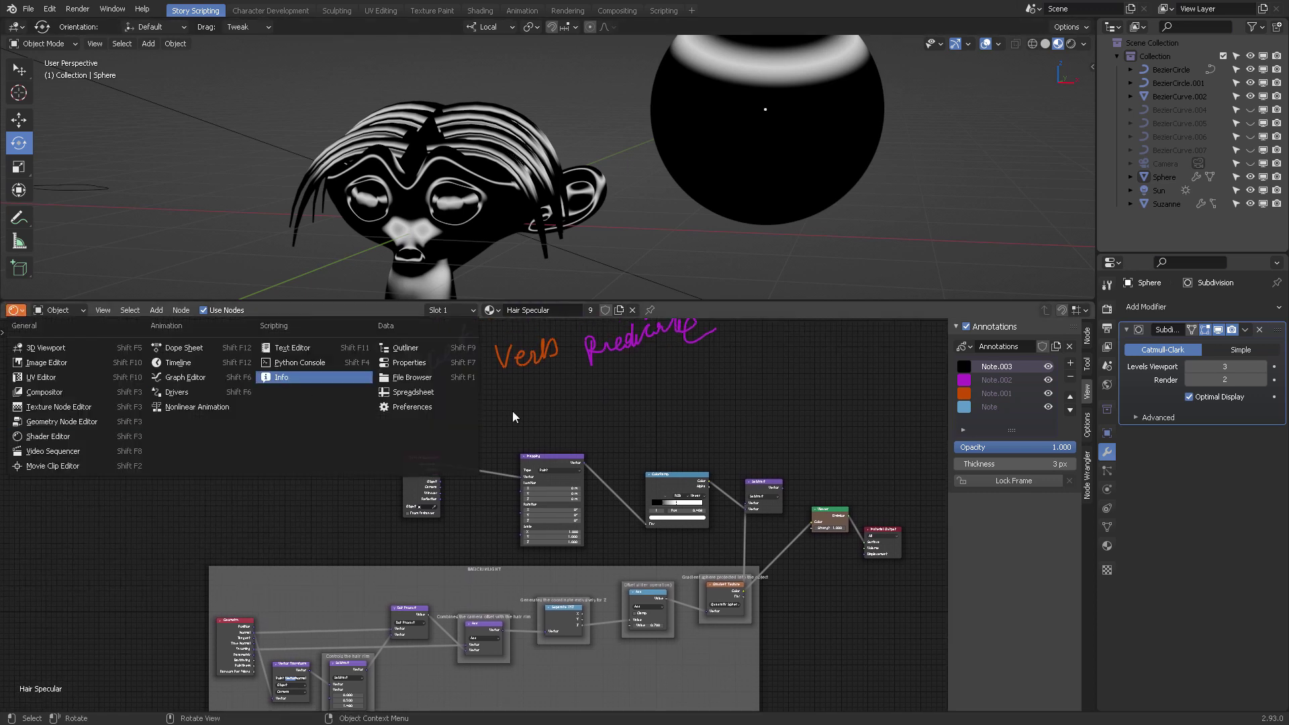
middle_drag(621, 405, 607, 462)
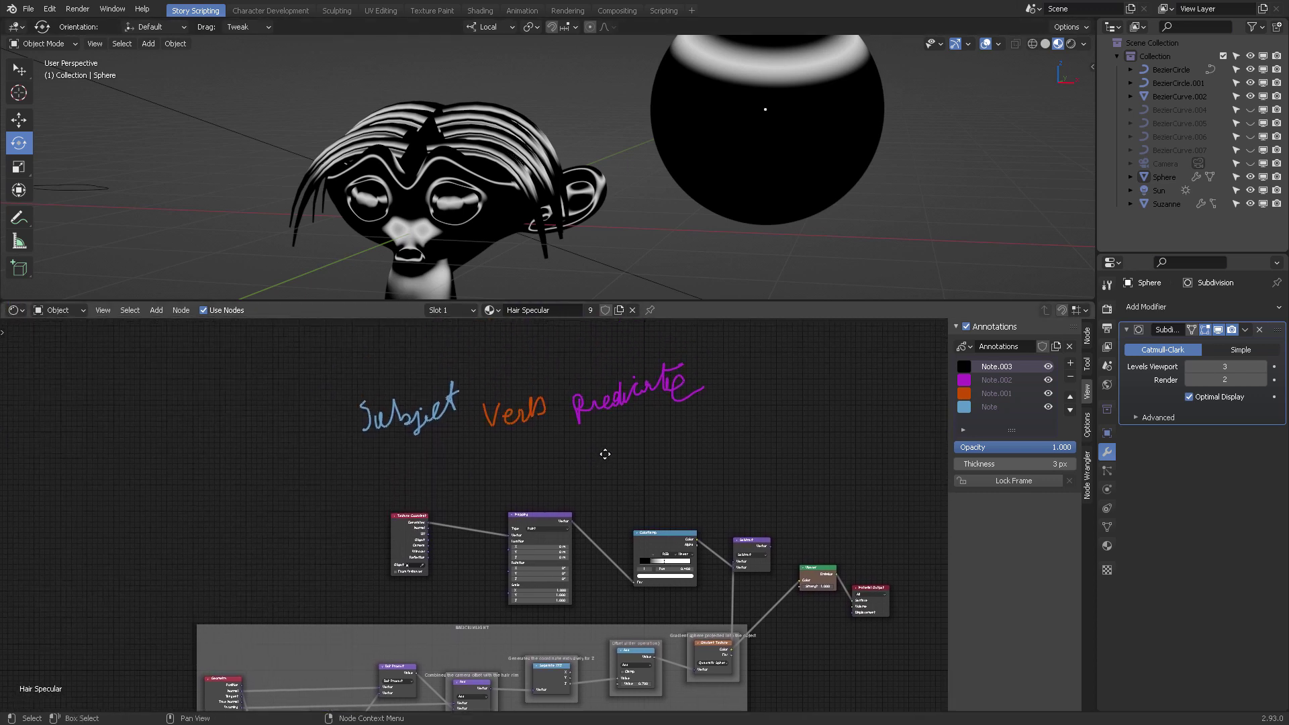
scroll(604, 457, up, 3)
scroll(585, 453, up, 1)
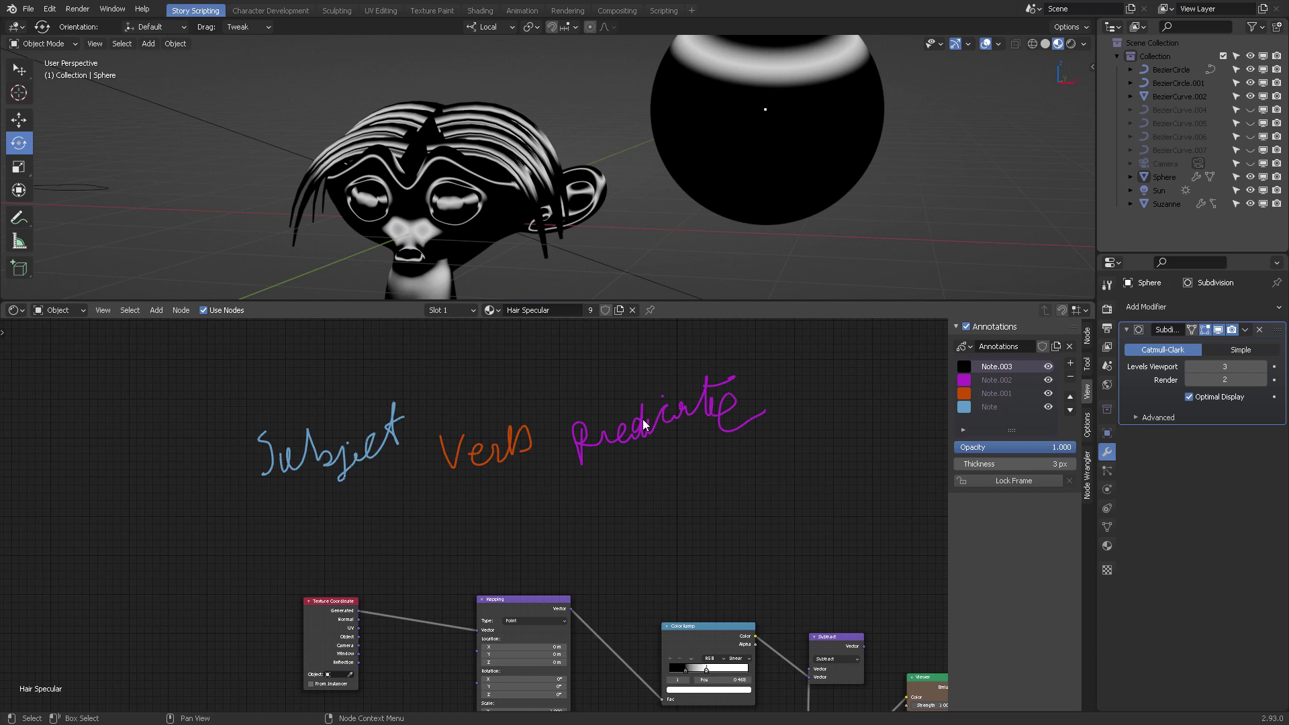
scroll(692, 470, down, 3)
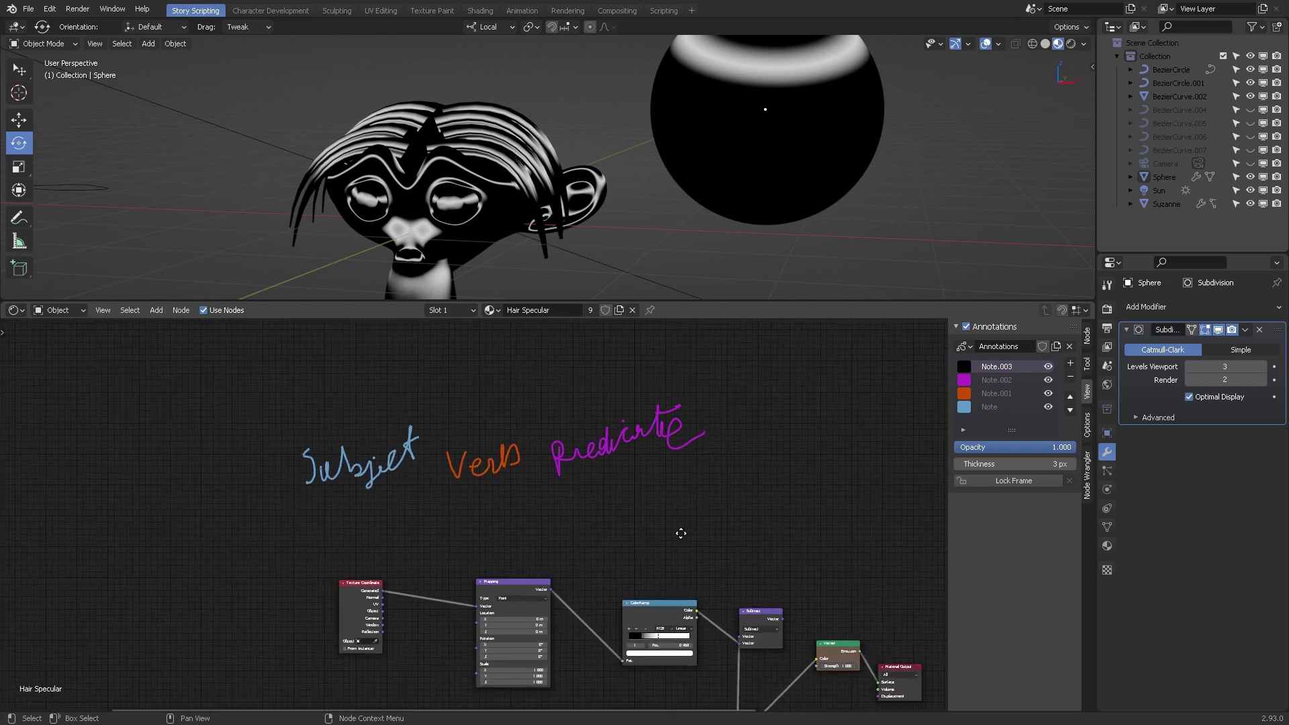
mouse_move(678, 533)
middle_down()
mouse_move(662, 463)
mouse_move(677, 429)
mouse_move(731, 474)
mouse_move(695, 488)
mouse_move(684, 447)
mouse_move(664, 458)
mouse_move(651, 422)
mouse_move(669, 384)
mouse_move(654, 474)
middle_up()
scroll(686, 482, down, 2)
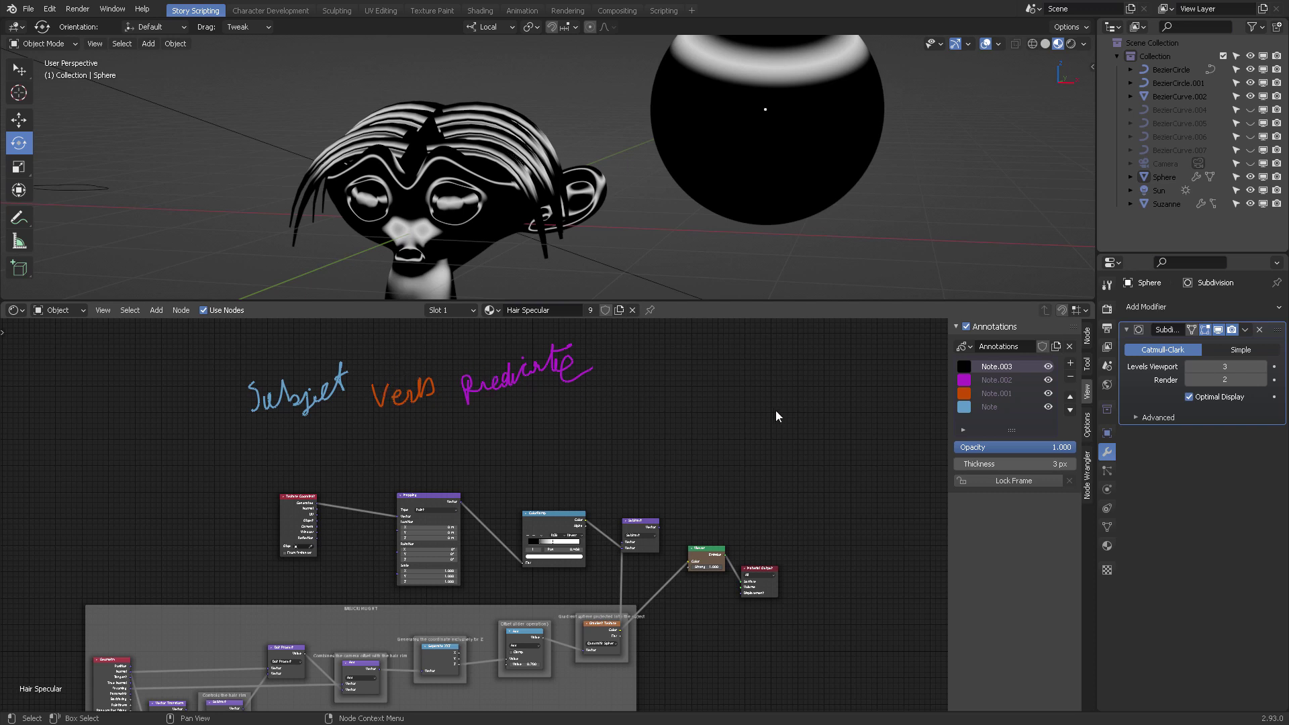
mouse_move(554, 527)
middle_down()
mouse_move(654, 421)
mouse_move(654, 401)
middle_up()
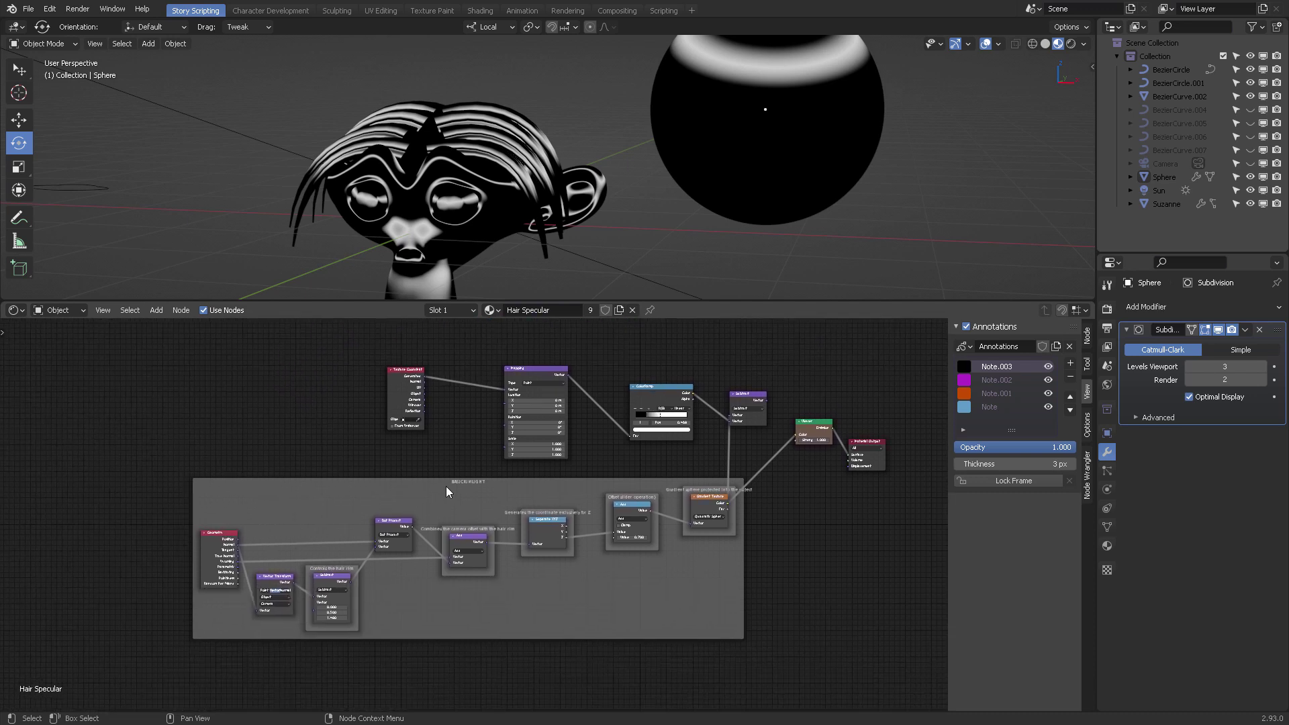
drag(446, 490, 360, 502)
middle_drag(481, 457, 472, 568)
middle_drag(561, 414, 719, 360)
scroll(434, 508, up, 1)
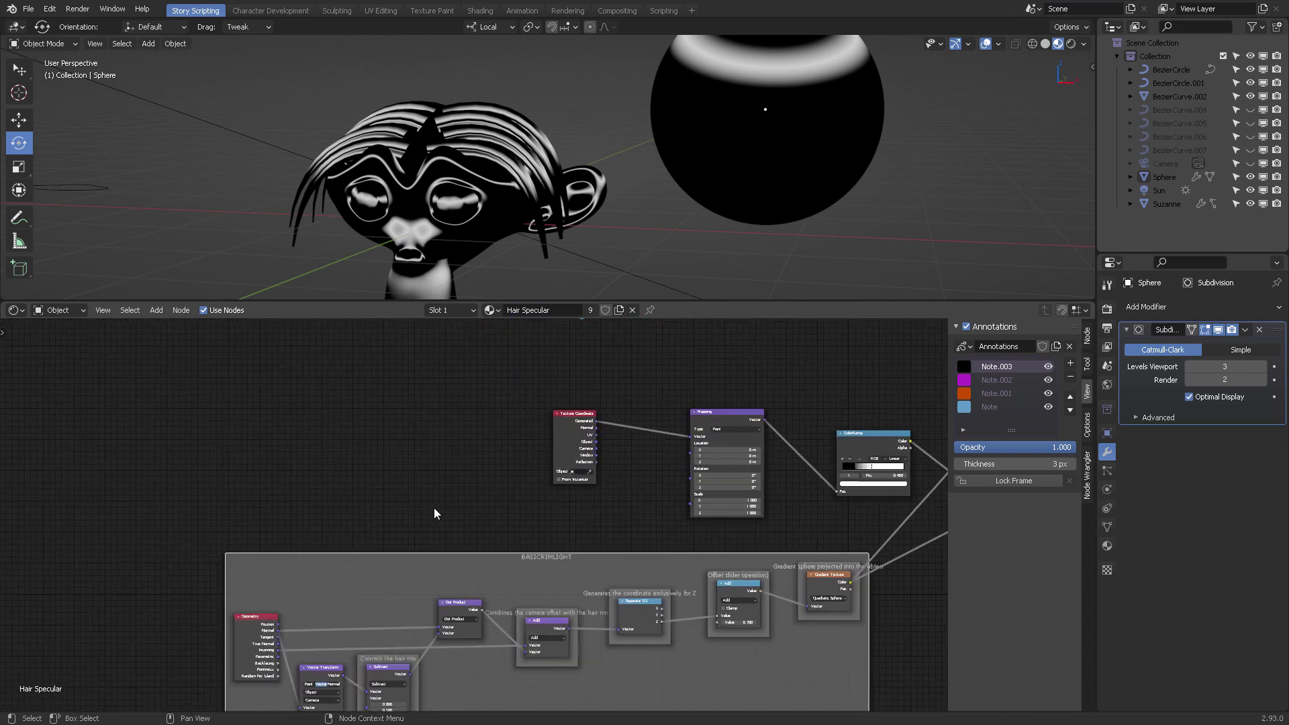
middle_drag(433, 507, 358, 595)
scroll(526, 473, down, 1)
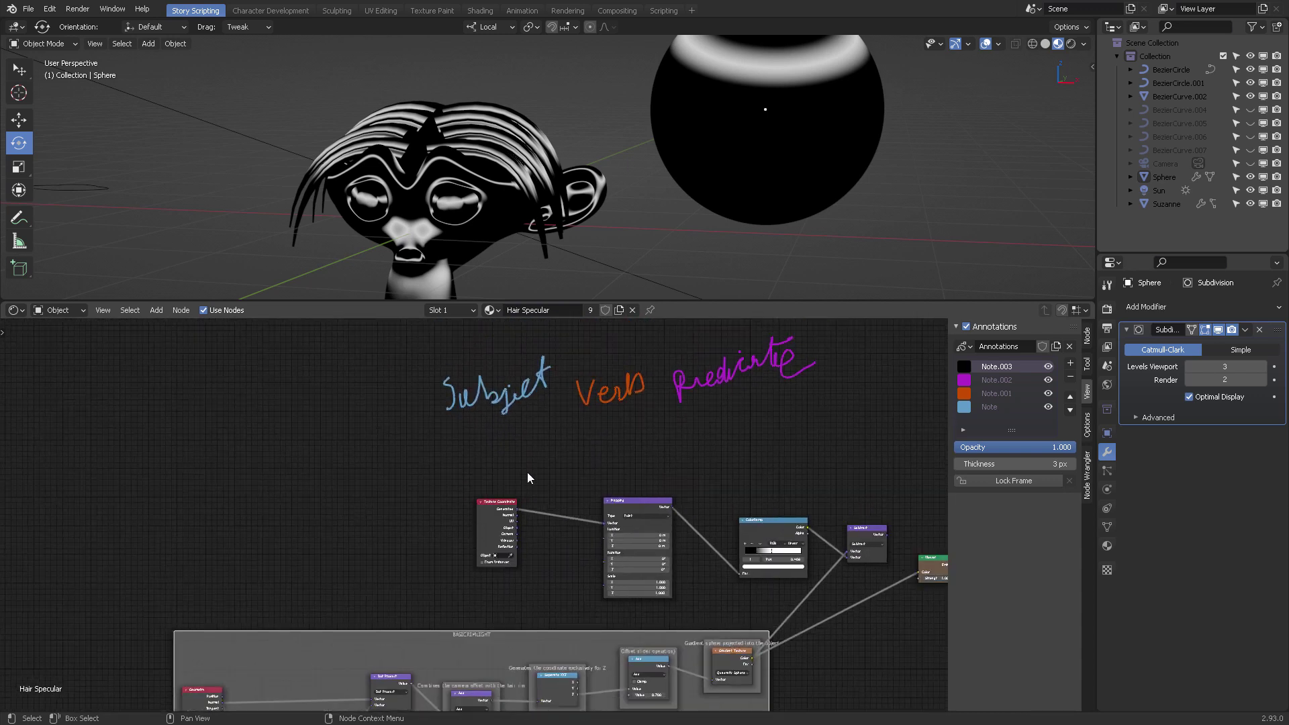
middle_drag(542, 485, 502, 353)
scroll(560, 396, down, 2)
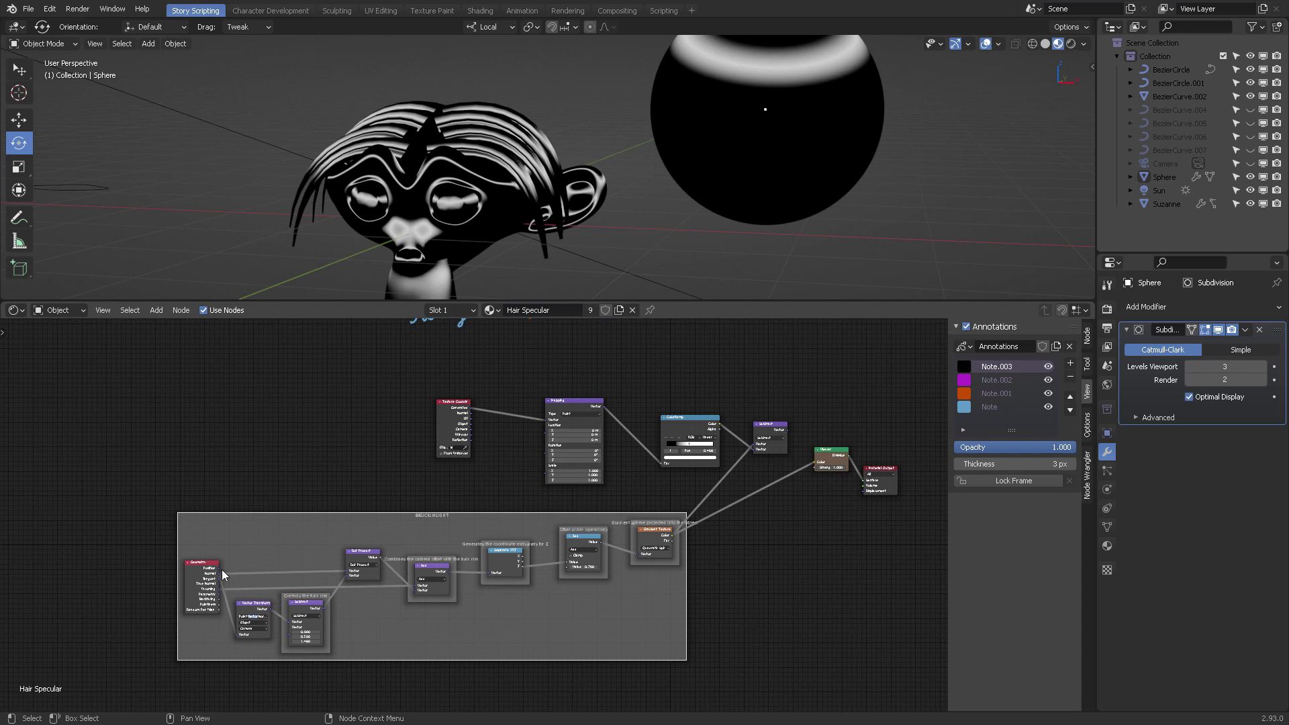
mouse_move(466, 434)
middle_down()
mouse_move(443, 475)
mouse_move(476, 425)
middle_up()
scroll(465, 445, down, 1)
scroll(478, 424, down, 1)
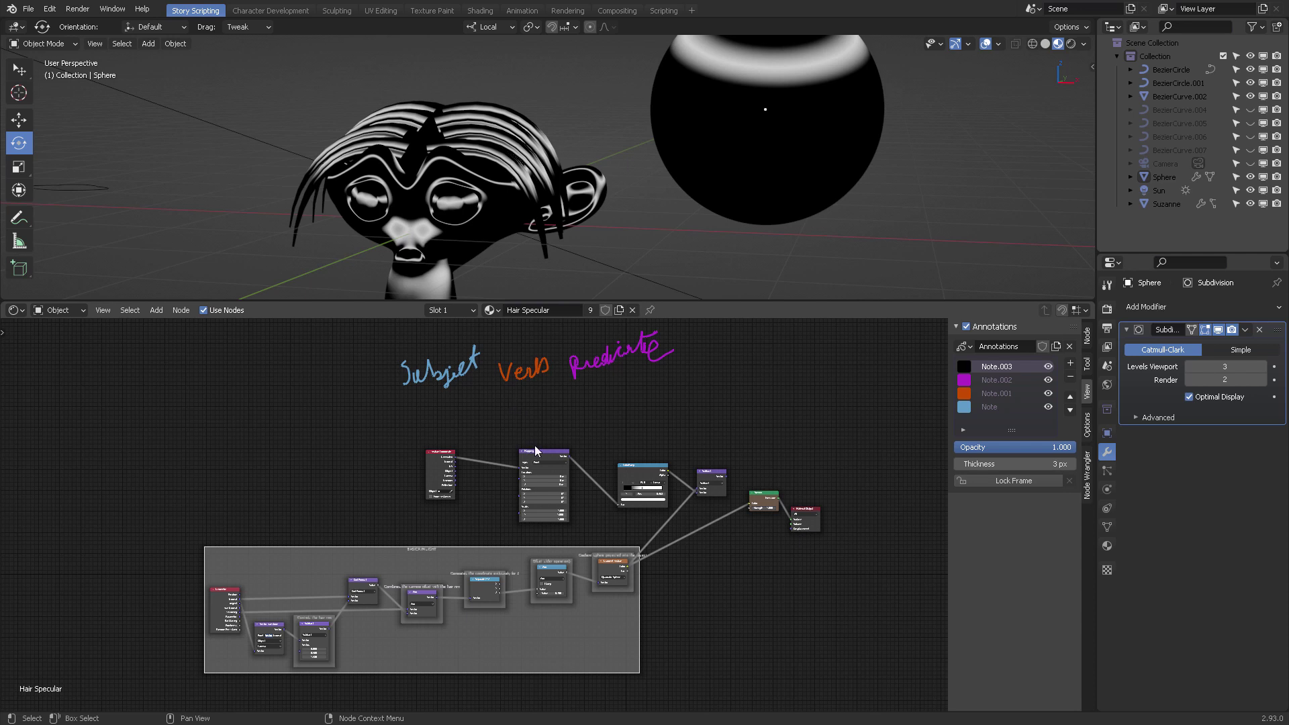
scroll(510, 401, up, 2)
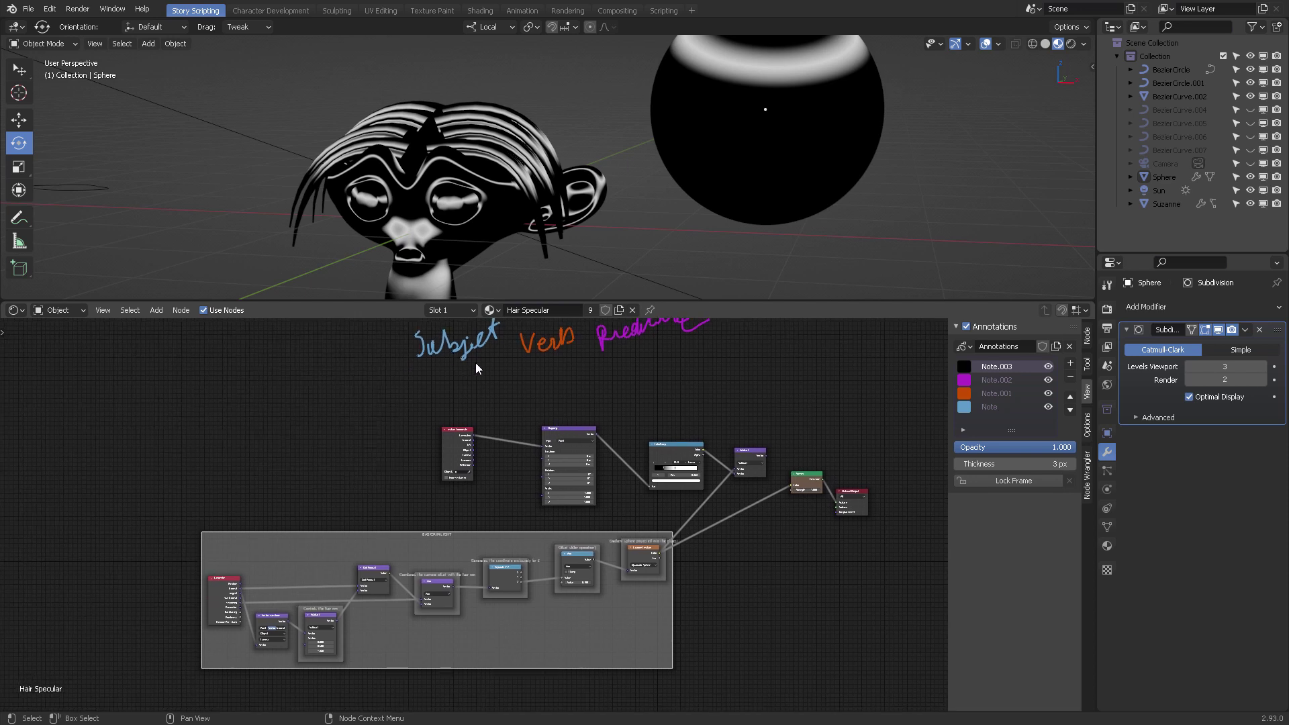
scroll(724, 136, down, 2)
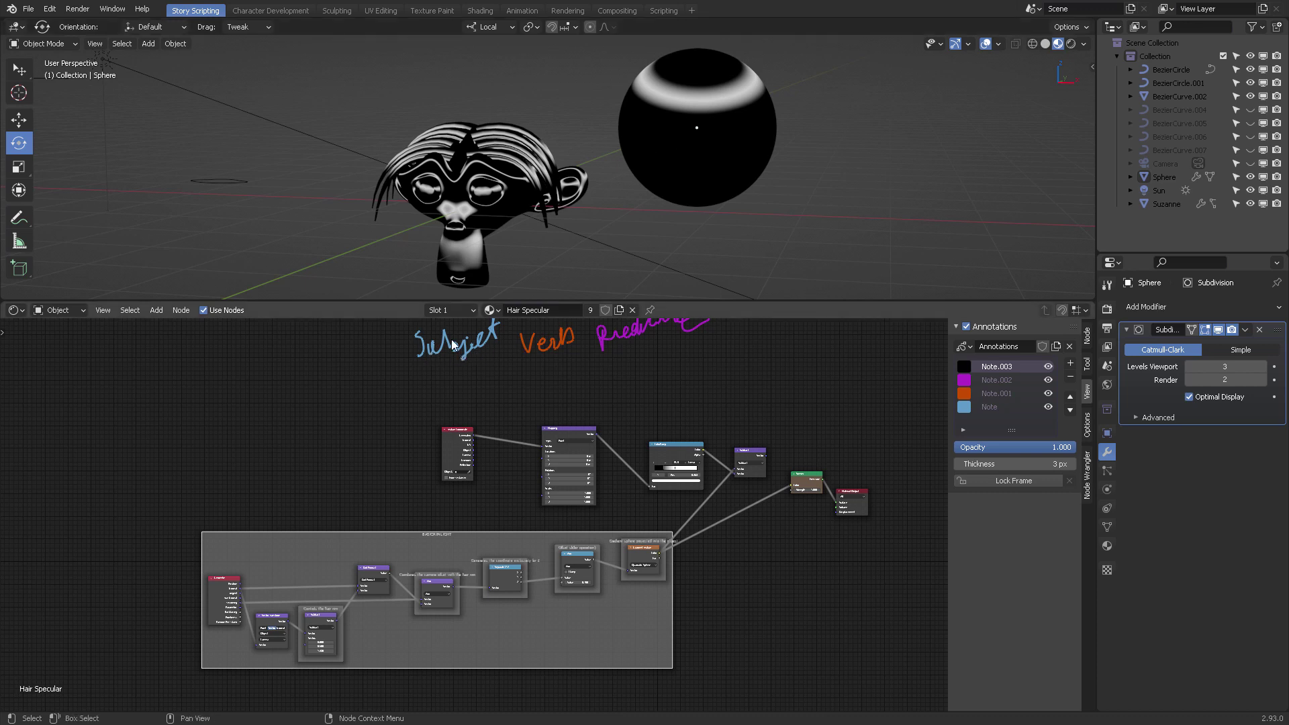
On the blue annotation layer, circle the Geometry and Gradient Texture nodes and join them with a line across the frame
click(964, 406)
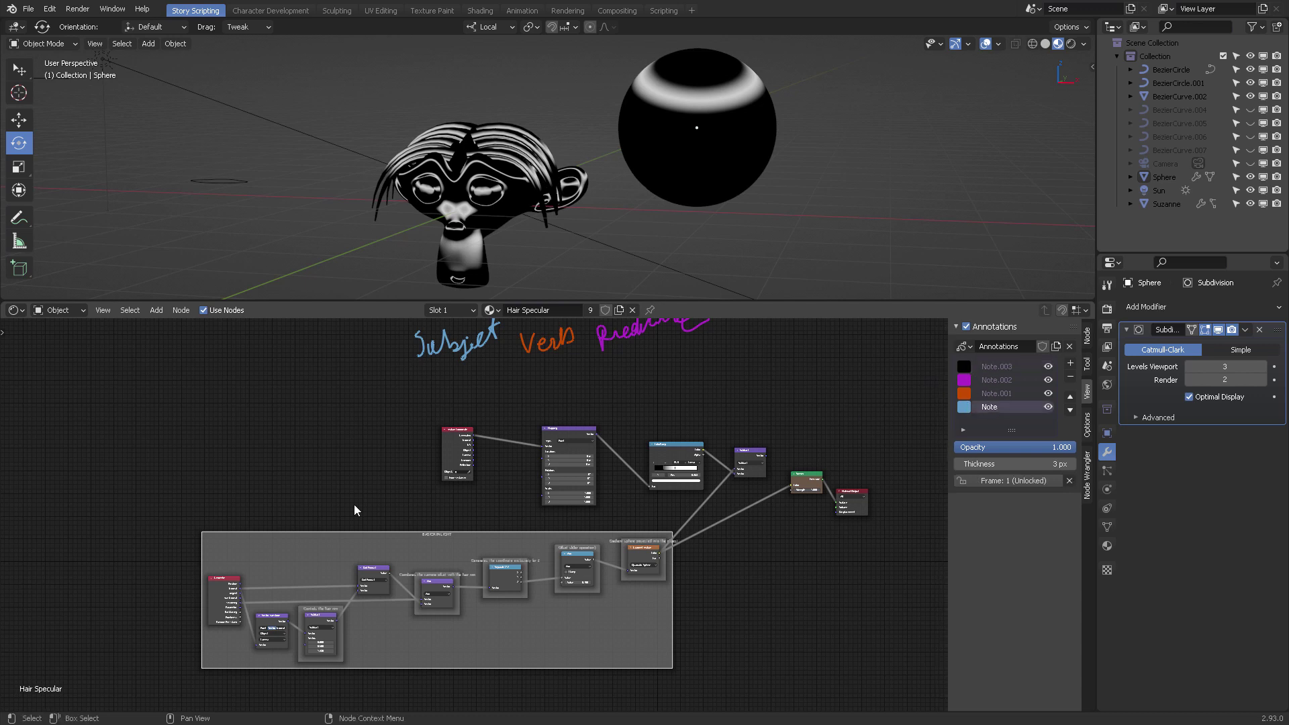
middle_drag(320, 520, 438, 437)
scroll(438, 437, up, 1)
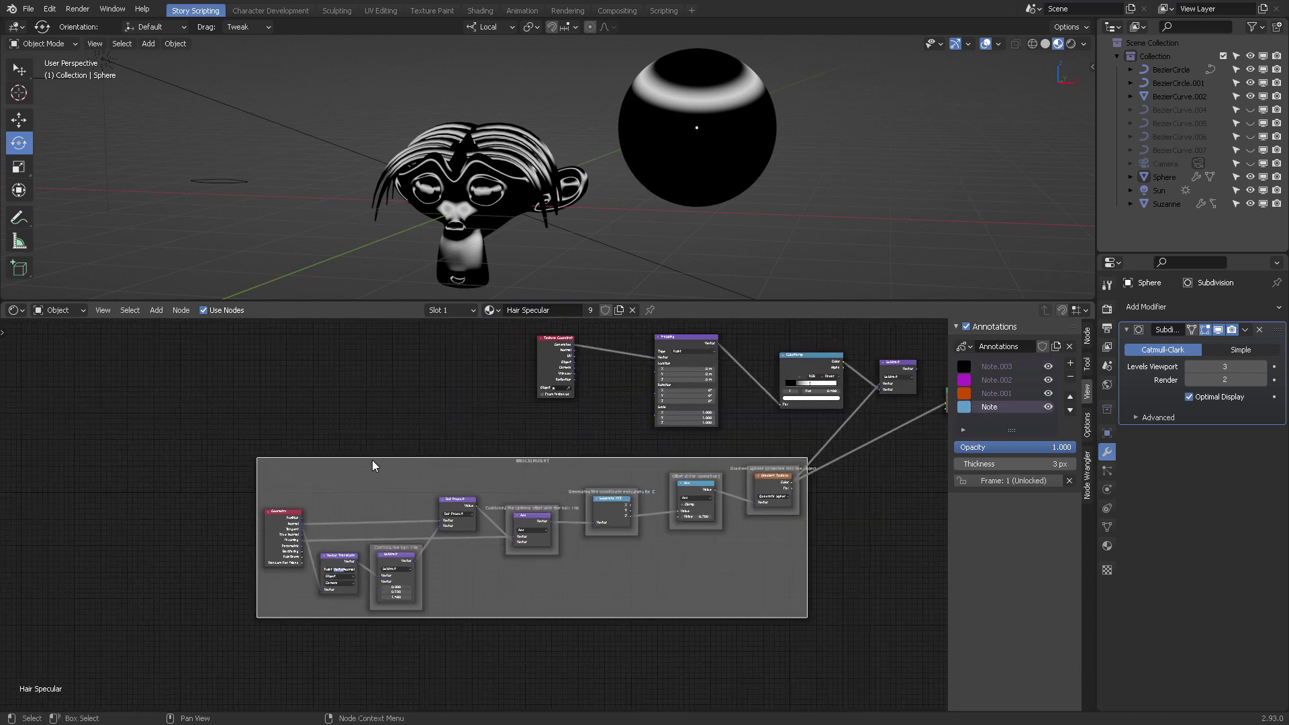
scroll(371, 460, up, 2)
mouse_move(176, 480)
mouse_down()
mouse_move(171, 576)
mouse_move(158, 472)
mouse_move(171, 598)
mouse_move(232, 555)
mouse_move(207, 475)
mouse_move(225, 489)
mouse_move(681, 426)
mouse_move(837, 430)
mouse_move(829, 446)
mouse_move(872, 537)
mouse_move(867, 417)
mouse_move(831, 434)
mouse_up()
scroll(667, 475, down, 6)
mouse_move(665, 475)
middle_down()
mouse_move(575, 463)
mouse_move(575, 514)
mouse_move(669, 499)
mouse_move(620, 473)
mouse_move(633, 484)
middle_up()
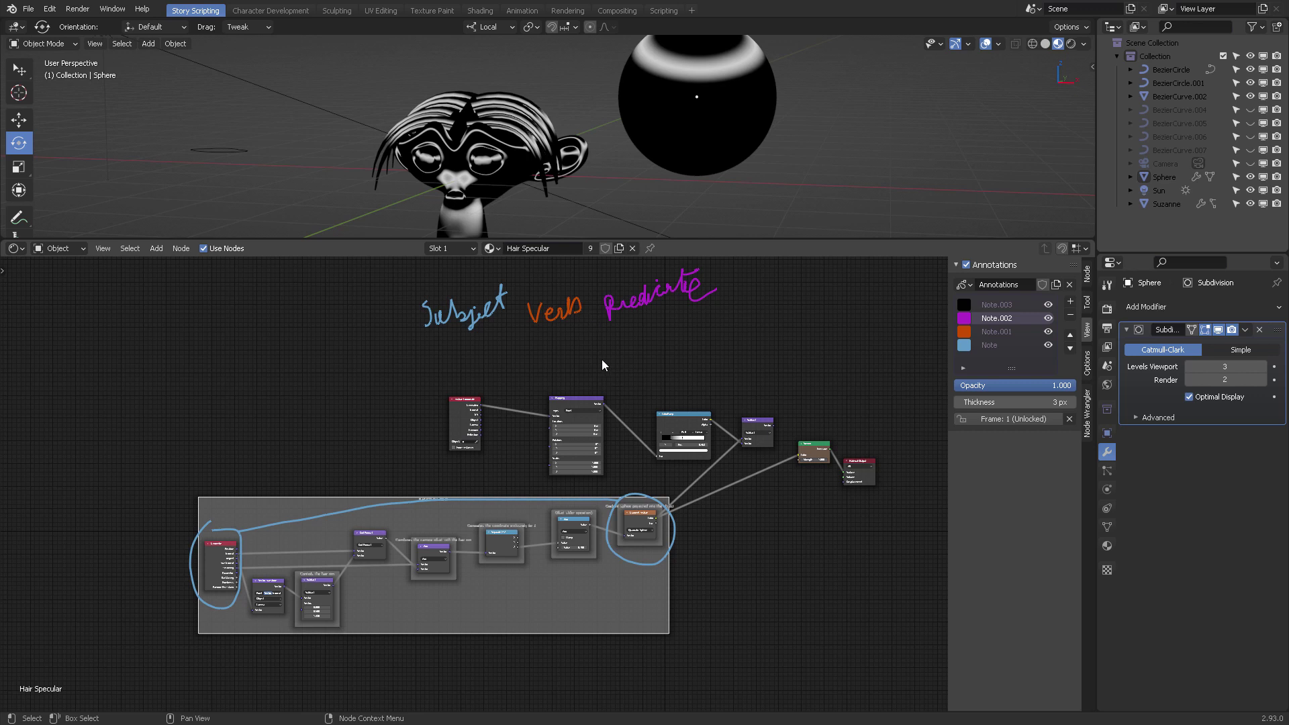
On the orange annotation layer, loop around the middle rim-light nodes and handwrite 'Vector' inside the loop
scroll(487, 478, up, 3)
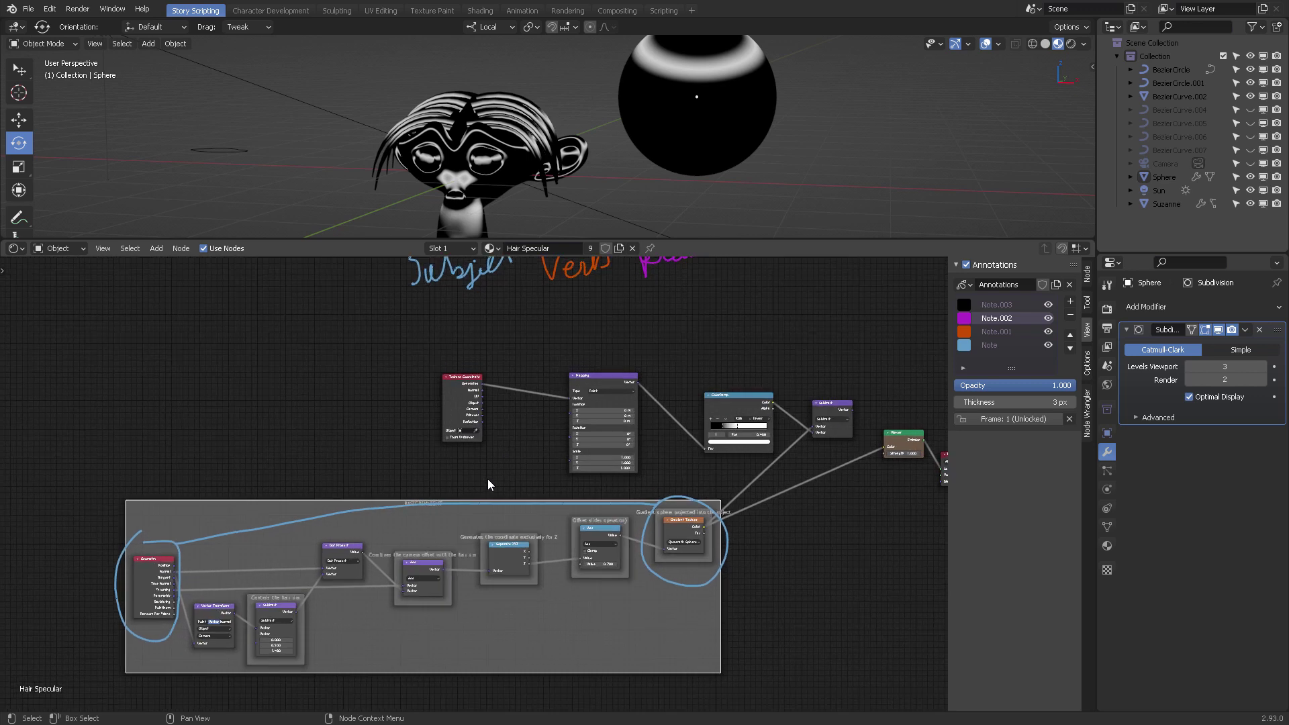
mouse_move(494, 471)
middle_down()
mouse_move(575, 396)
mouse_move(447, 535)
middle_up()
scroll(489, 497, down, 1)
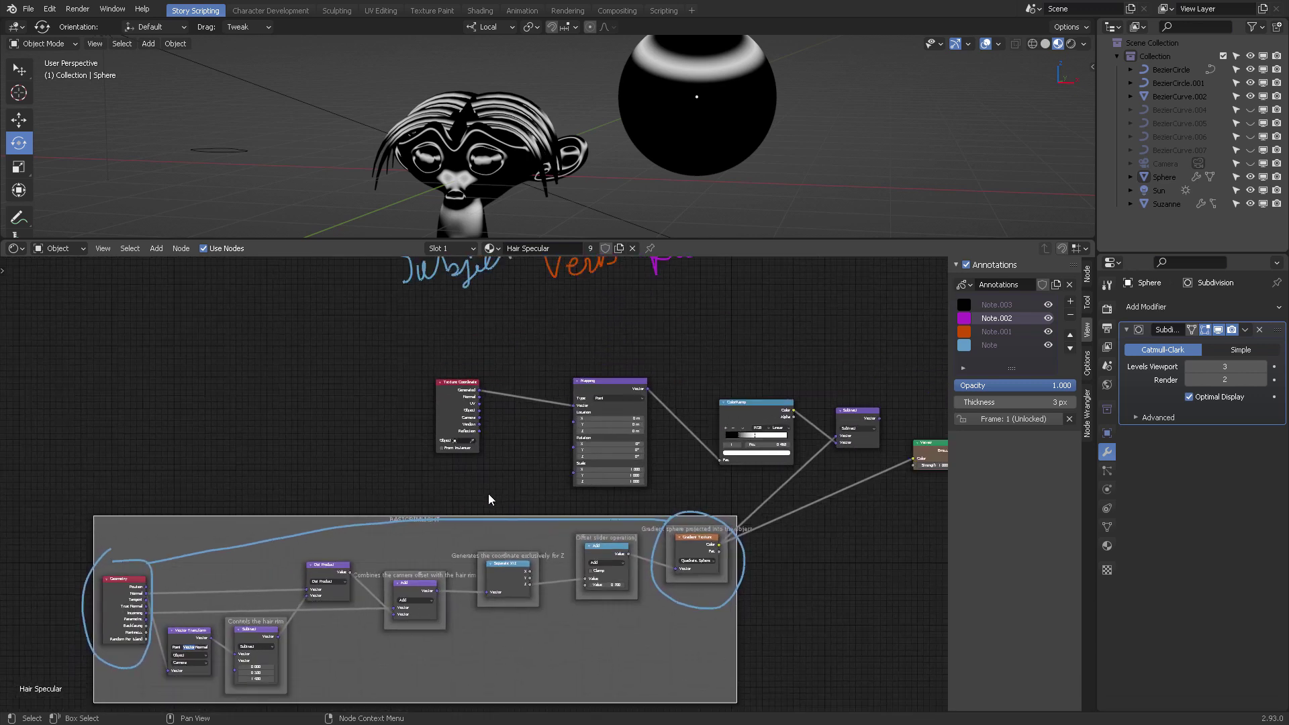
middle_drag(489, 497, 511, 514)
scroll(508, 505, down, 1)
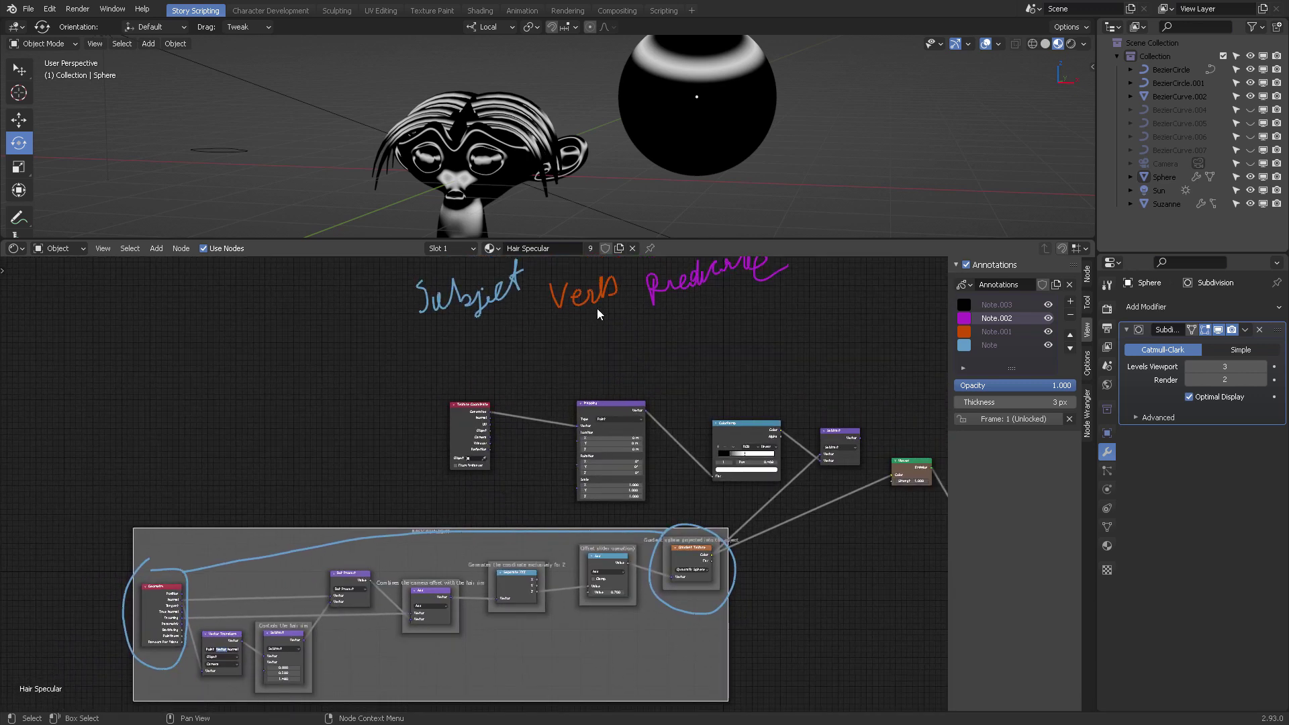
middle_drag(542, 385, 601, 287)
scroll(577, 408, up, 3)
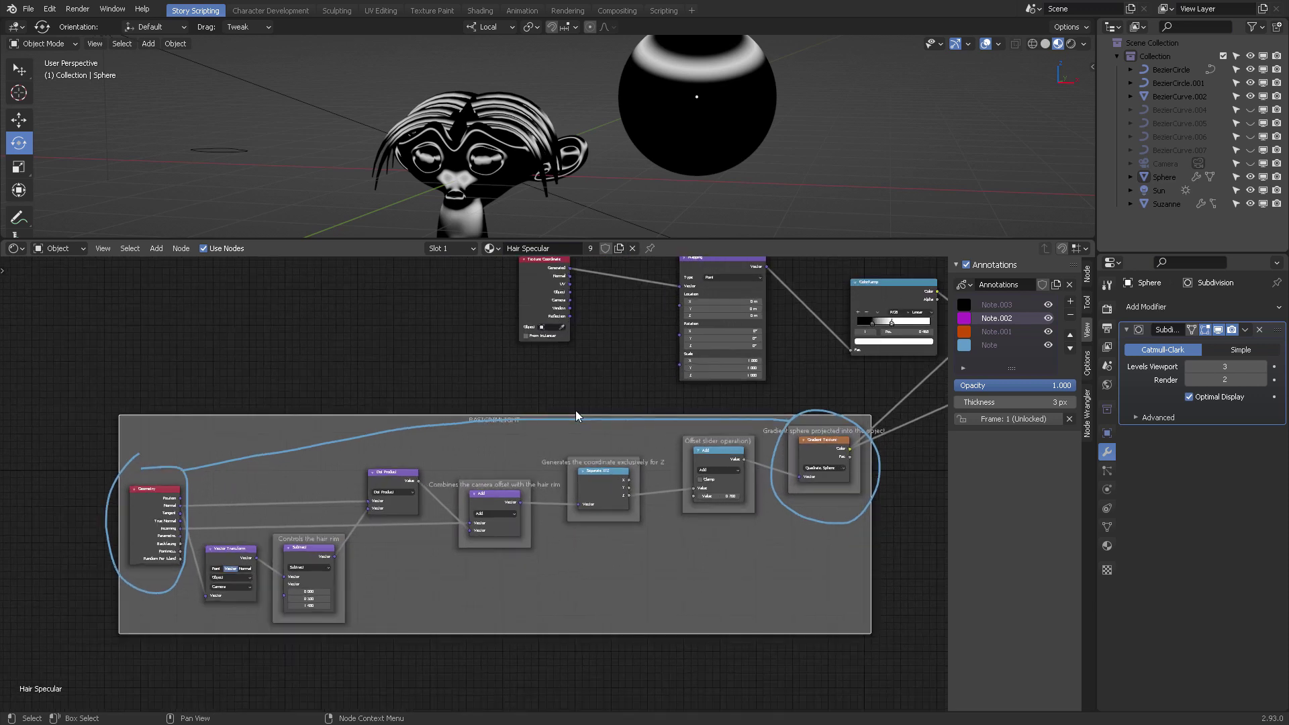
middle_drag(509, 438, 579, 404)
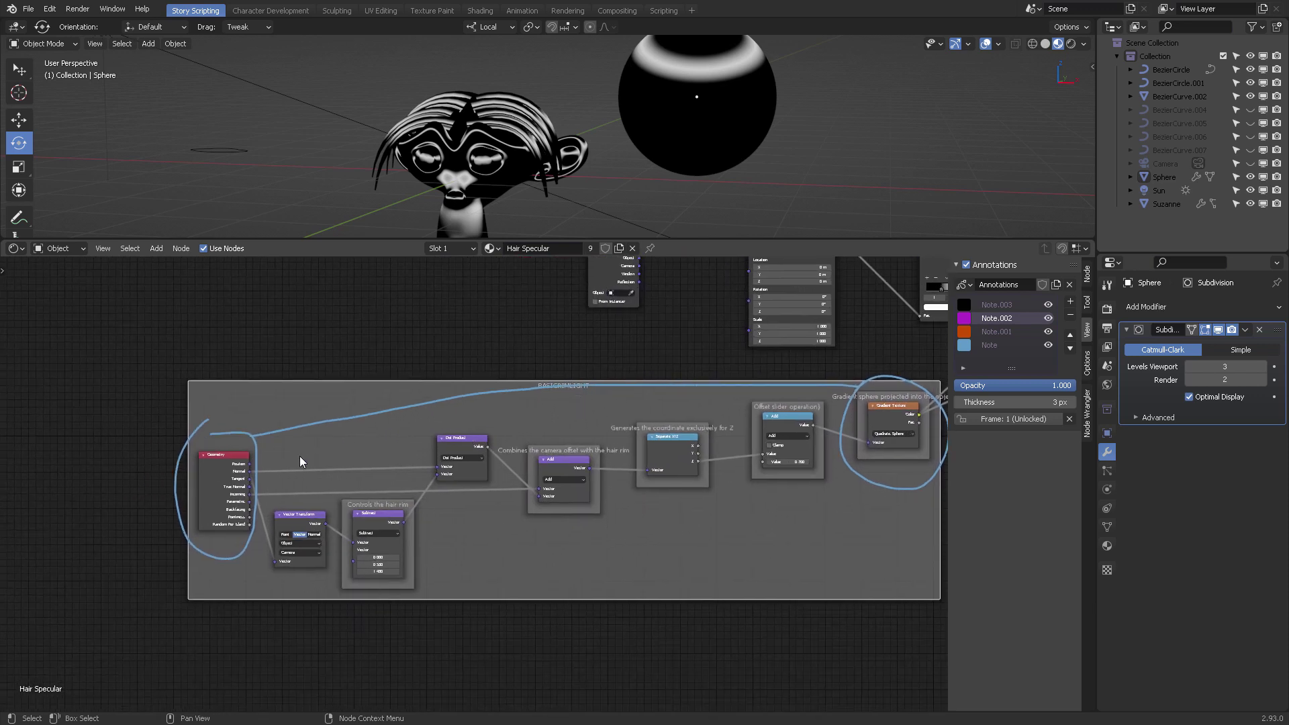
scroll(581, 477, down, 2)
middle_drag(581, 477, 533, 528)
scroll(537, 510, down, 1)
mouse_move(551, 482)
middle_down()
mouse_move(534, 505)
mouse_move(583, 407)
middle_up()
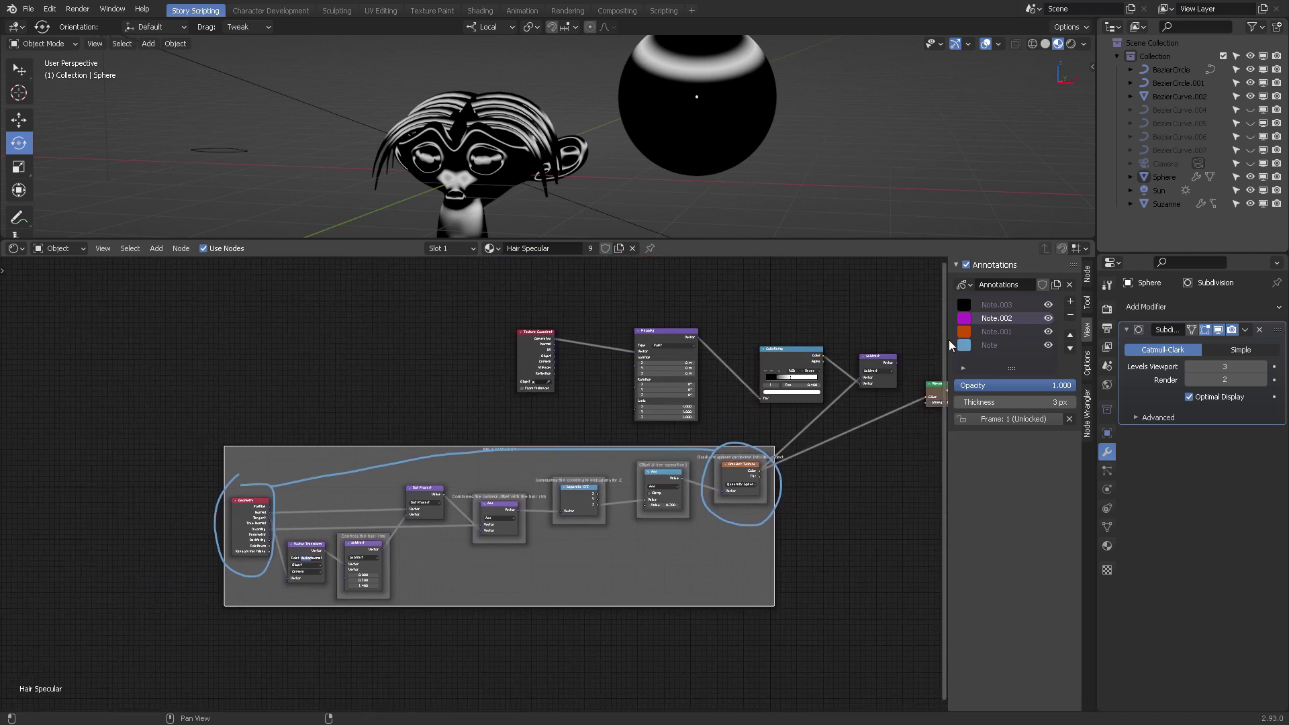
middle_drag(758, 356, 755, 408)
click(975, 328)
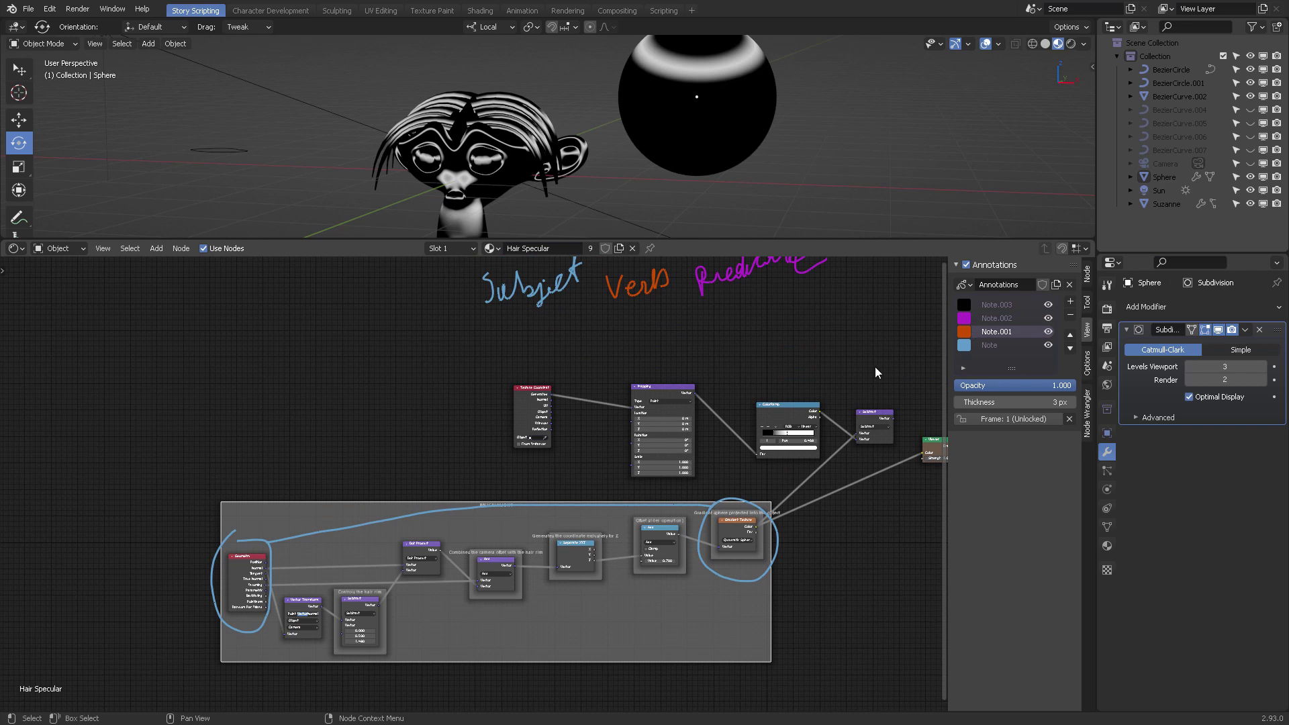
middle_drag(649, 444, 649, 403)
scroll(649, 402, up, 3)
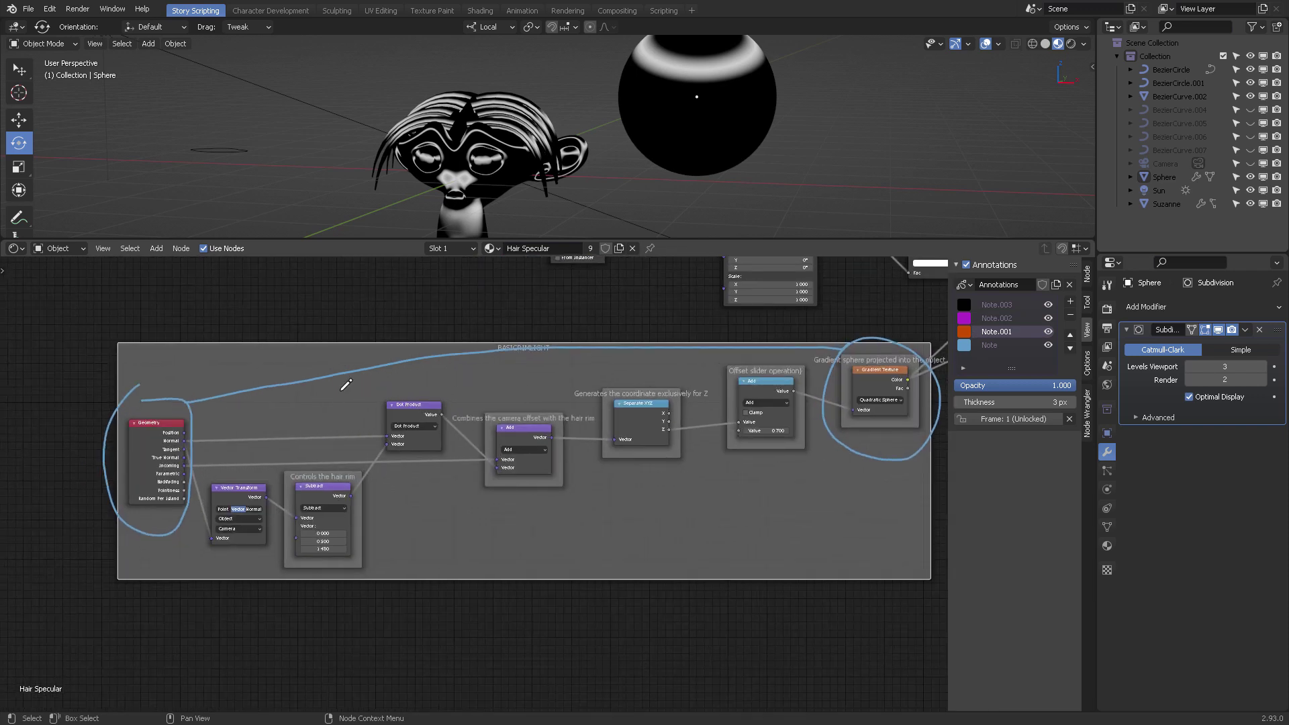
mouse_move(361, 384)
mouse_down()
mouse_move(232, 436)
mouse_move(206, 512)
mouse_move(295, 567)
mouse_move(421, 570)
mouse_move(555, 546)
mouse_move(687, 463)
mouse_move(683, 401)
mouse_move(526, 357)
mouse_move(360, 384)
mouse_up()
mouse_move(402, 511)
mouse_down()
mouse_move(418, 541)
mouse_move(436, 516)
mouse_move(468, 521)
mouse_move(473, 490)
mouse_move(505, 513)
mouse_move(526, 508)
mouse_up()
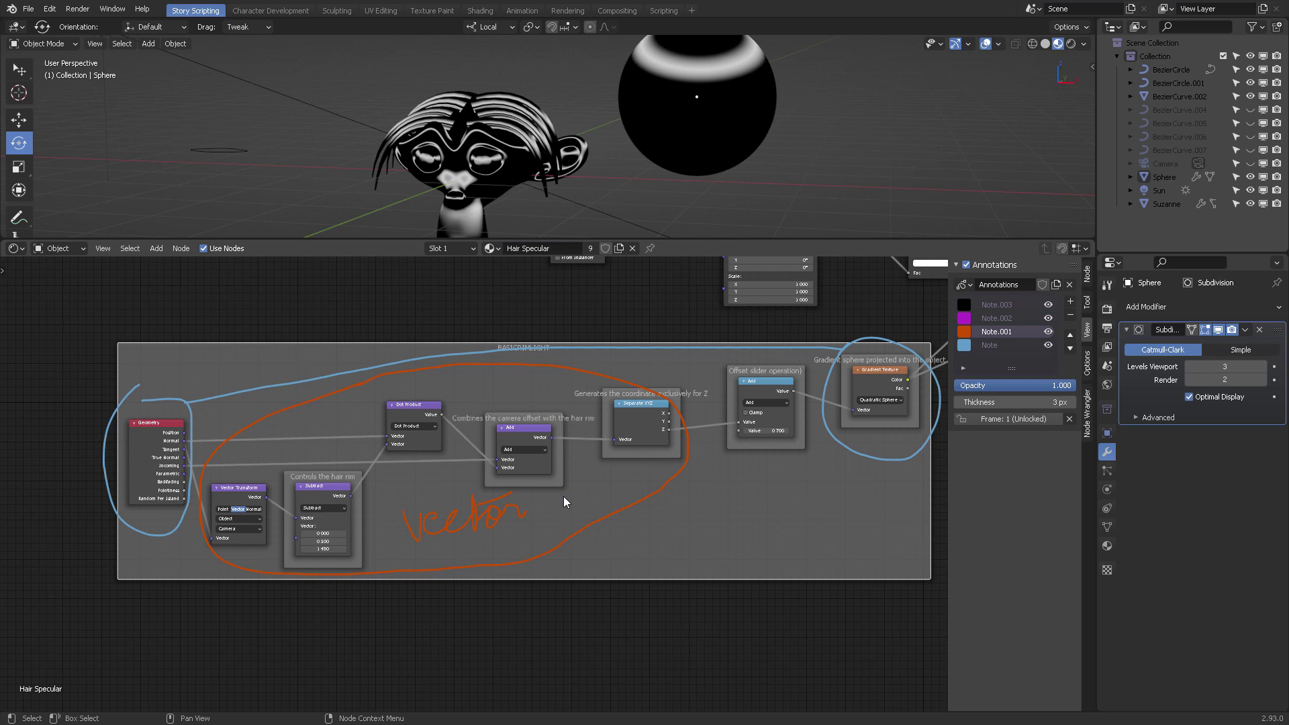
scroll(564, 501, down, 3)
middle_drag(578, 401, 386, 429)
scroll(532, 469, up, 3)
middle_drag(604, 421, 430, 480)
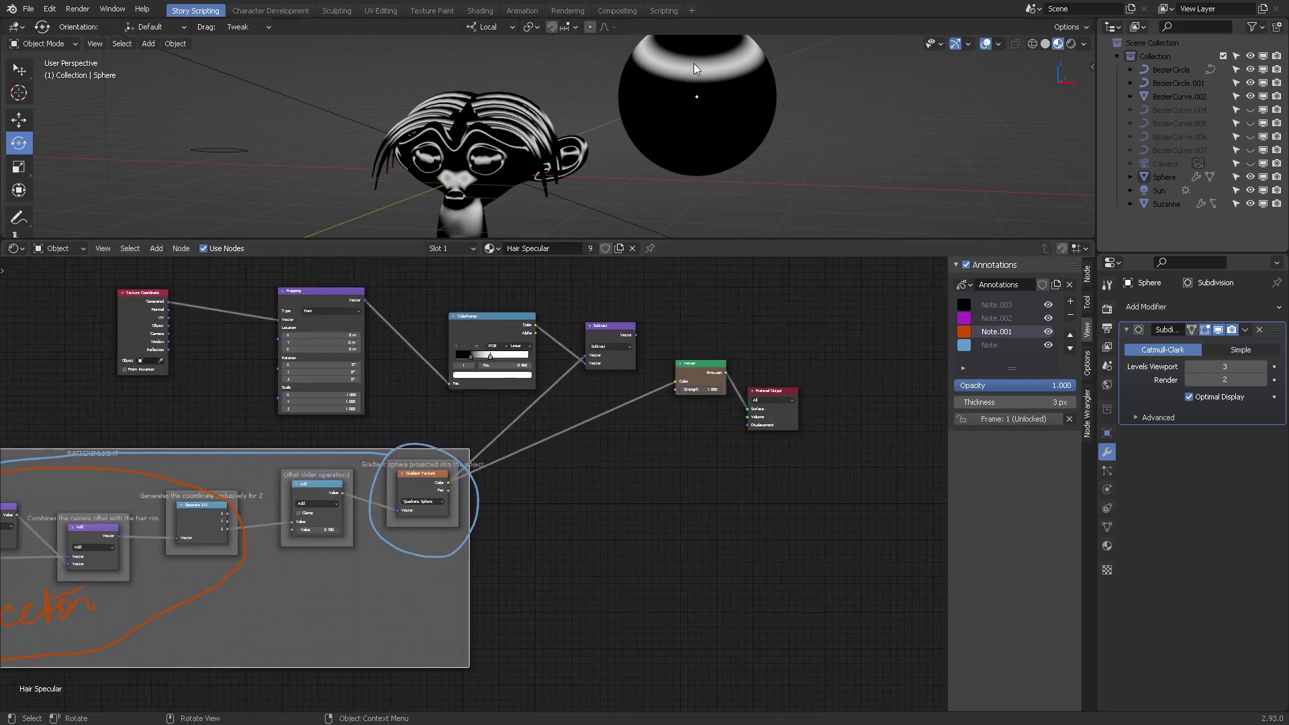
scroll(598, 412, up, 1)
mouse_move(598, 412)
middle_down()
mouse_move(654, 422)
mouse_move(659, 443)
middle_up()
scroll(643, 425, down, 4)
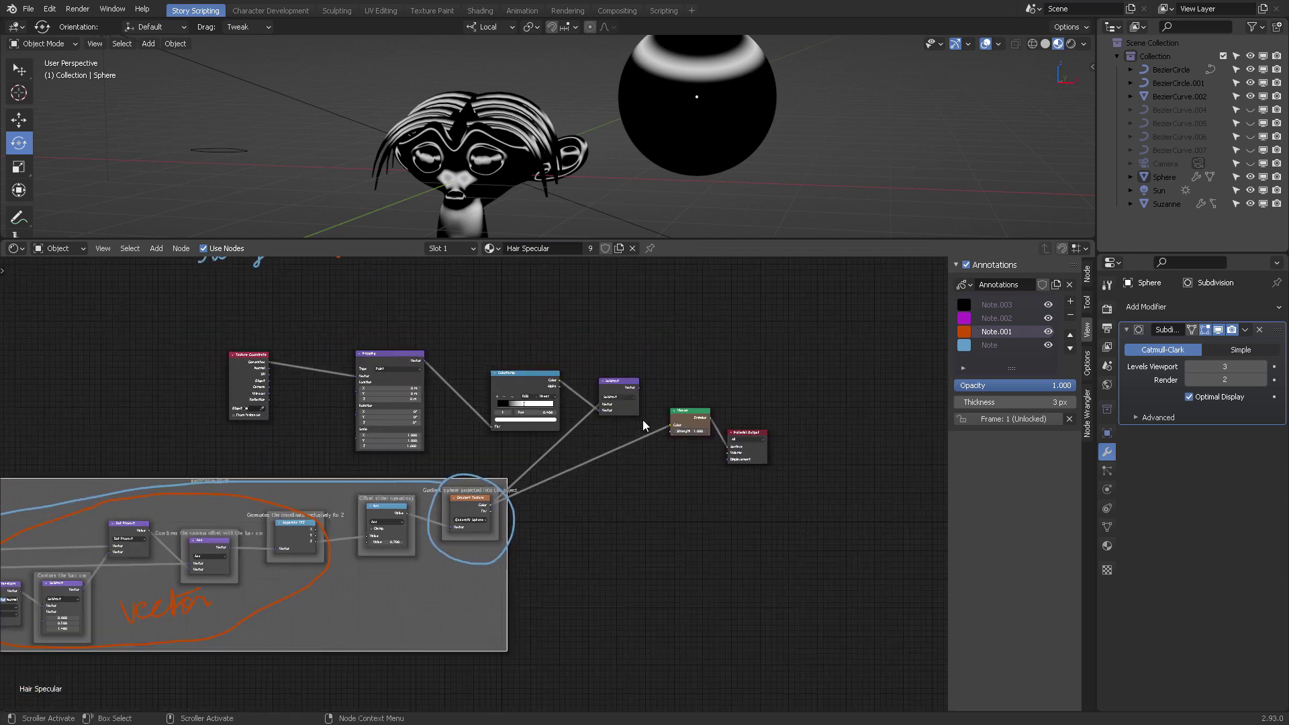
scroll(643, 421, down, 1)
middle_drag(620, 394, 704, 447)
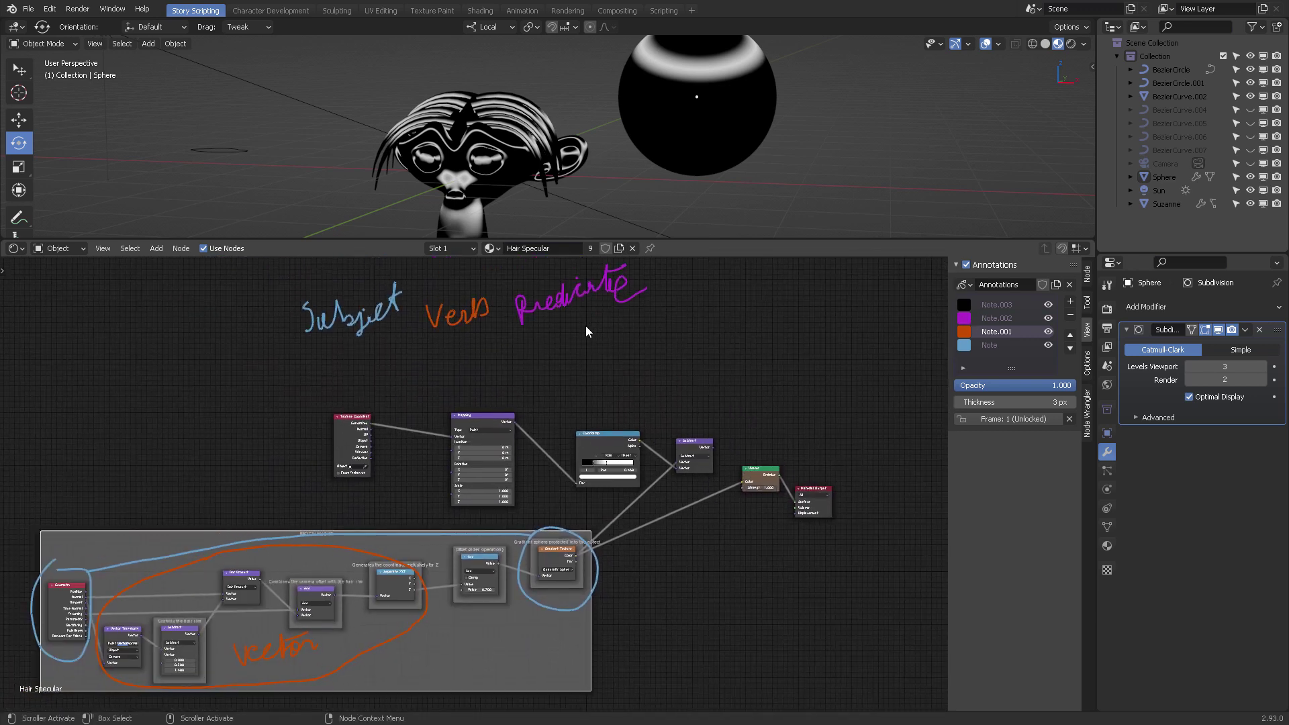
On the purple annotation layer, box the Emission node and handwrite colour notes beneath it
click(996, 318)
scroll(715, 452, up, 1)
middle_drag(773, 433, 552, 398)
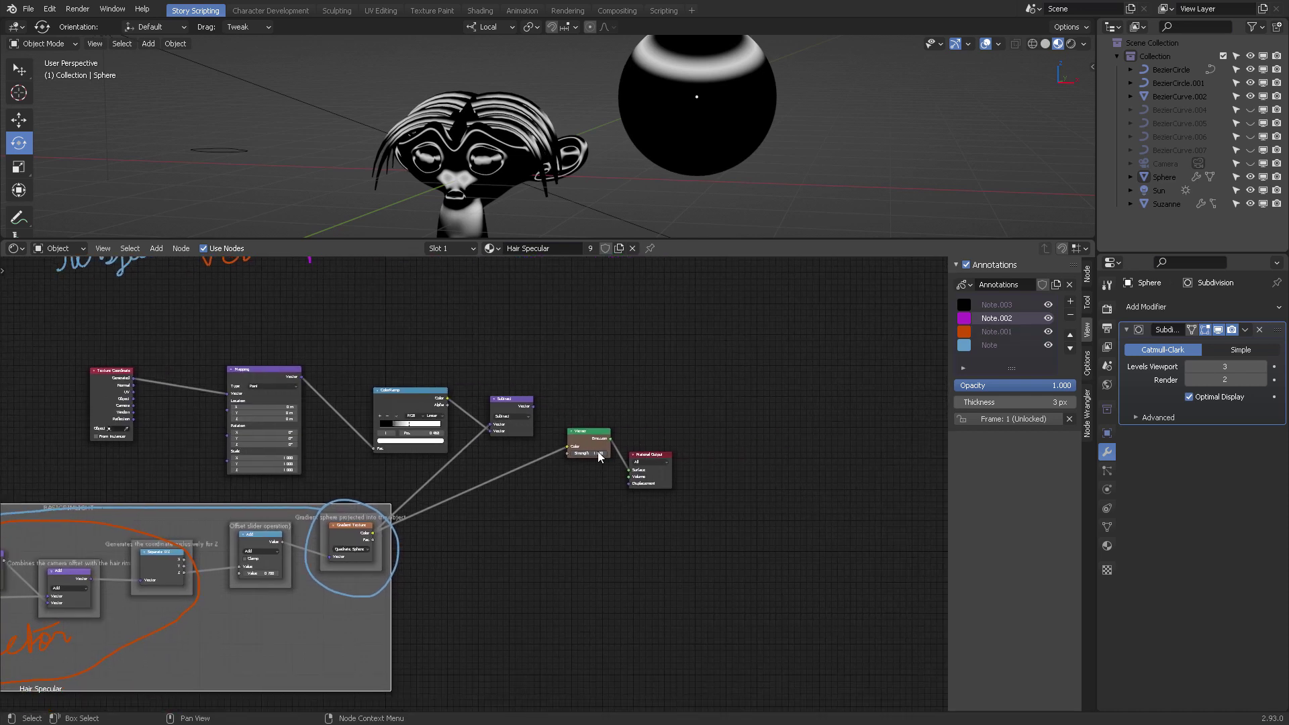
mouse_move(555, 377)
mouse_down()
mouse_move(607, 509)
mouse_move(642, 508)
mouse_move(624, 496)
mouse_move(625, 383)
mouse_move(577, 379)
mouse_up()
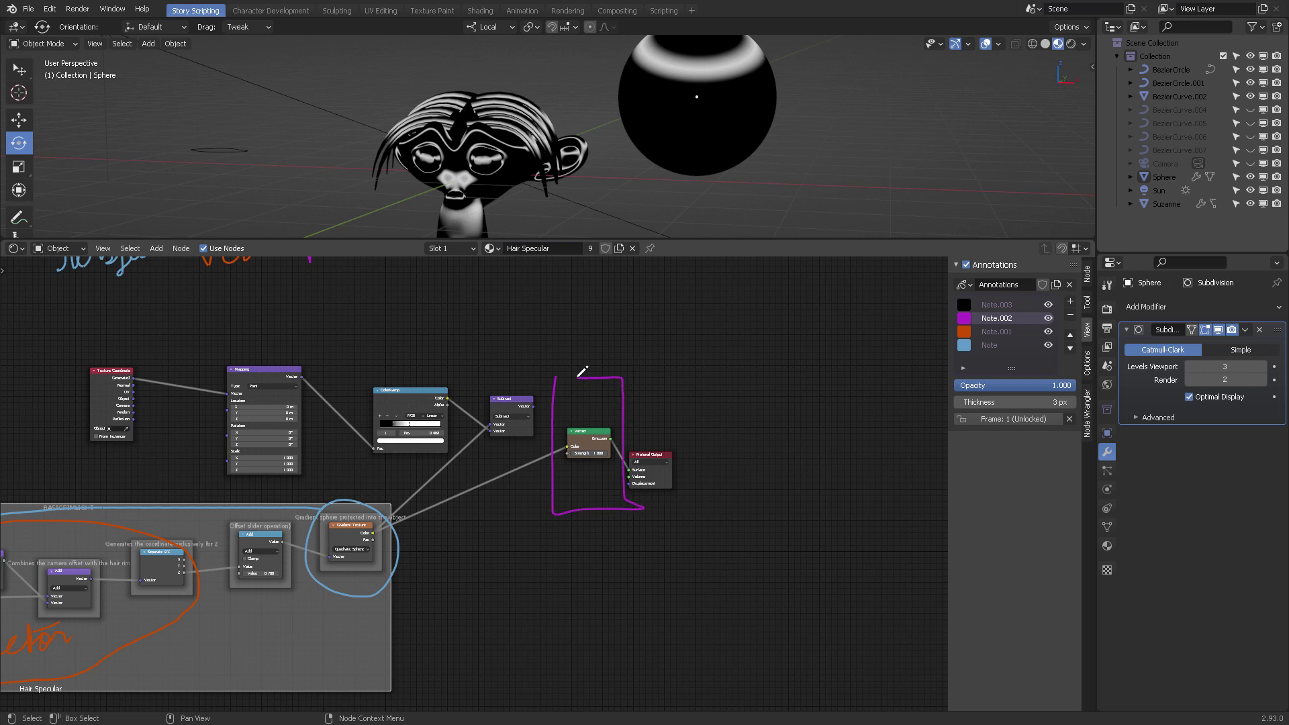
mouse_move(582, 513)
mouse_down()
mouse_move(562, 568)
mouse_move(581, 534)
mouse_move(636, 564)
mouse_up()
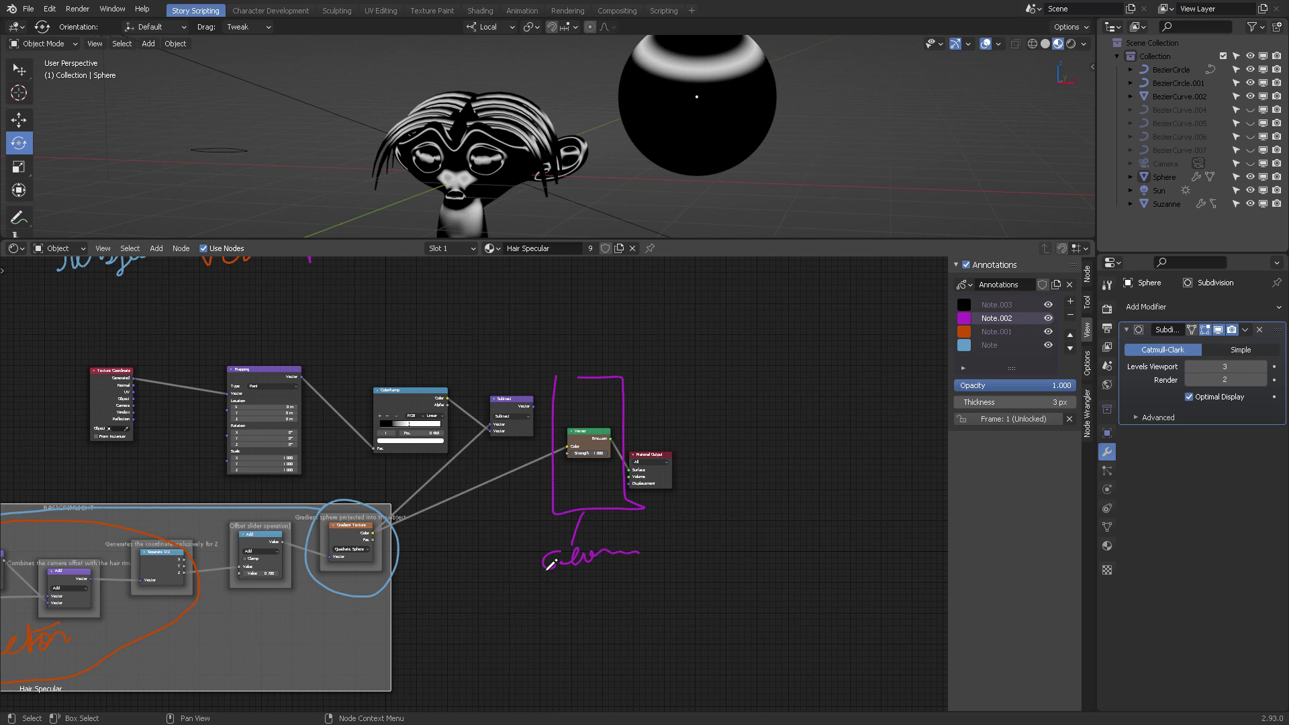
mouse_move(550, 567)
mouse_down()
mouse_move(564, 591)
mouse_move(646, 570)
mouse_up()
scroll(551, 621, down, 1)
middle_drag(555, 609, 683, 490)
scroll(672, 554, down, 2)
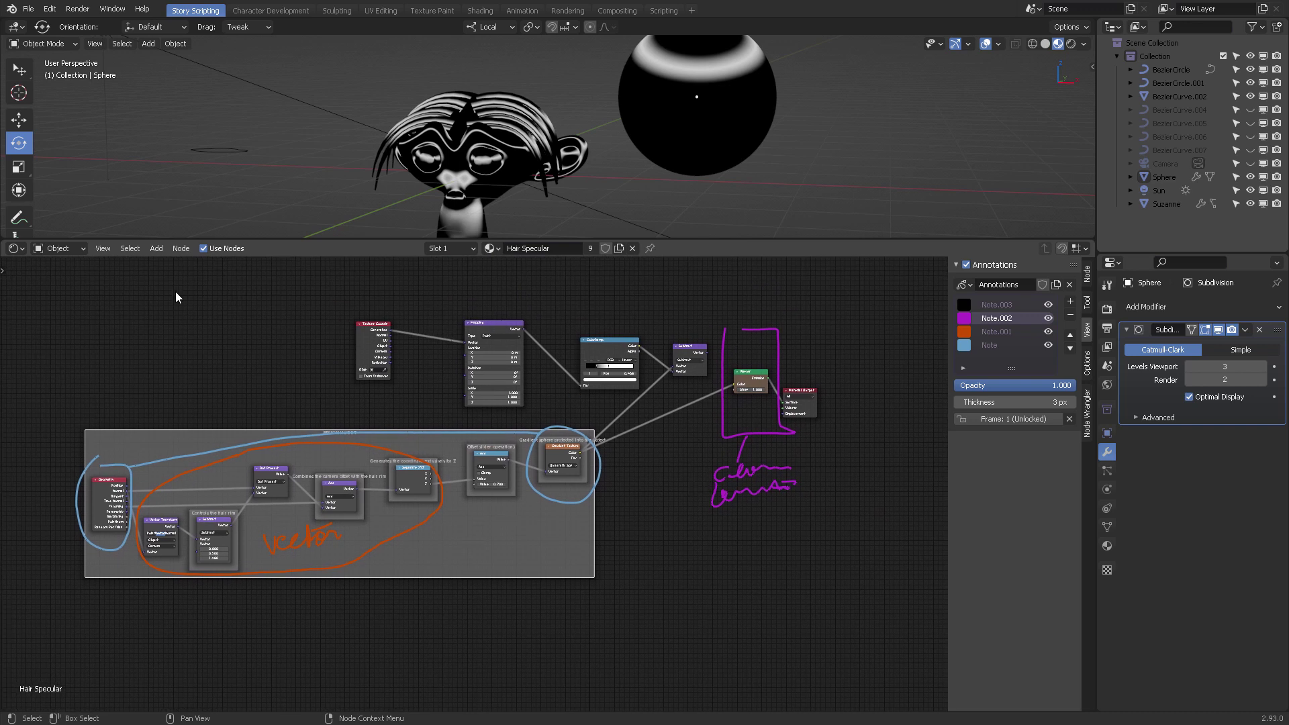
Add more purple handwritten notes, including 'Shadow' and 'Mix RGB', beside the Emission node's annotation
click(163, 252)
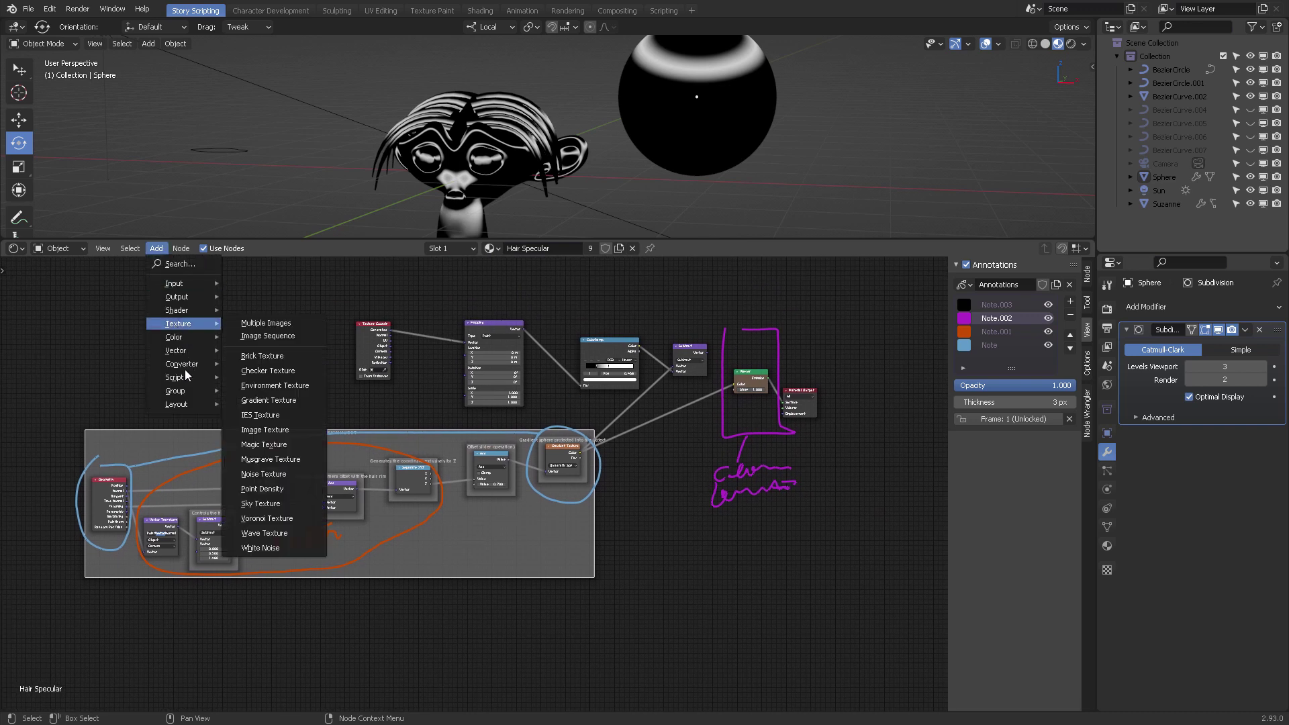
click(775, 532)
scroll(798, 523, up, 3)
middle_drag(819, 516, 667, 492)
drag(637, 496, 626, 520)
drag(646, 492, 637, 516)
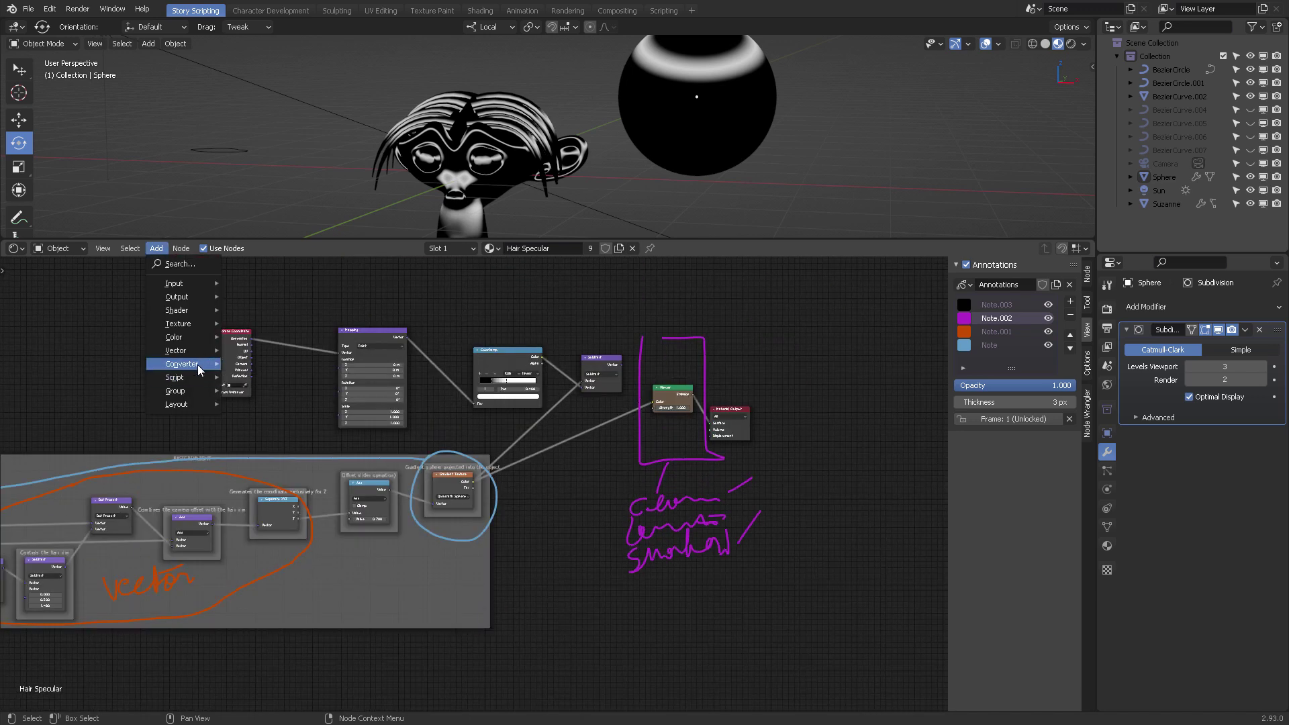
mouse_move(201, 364)
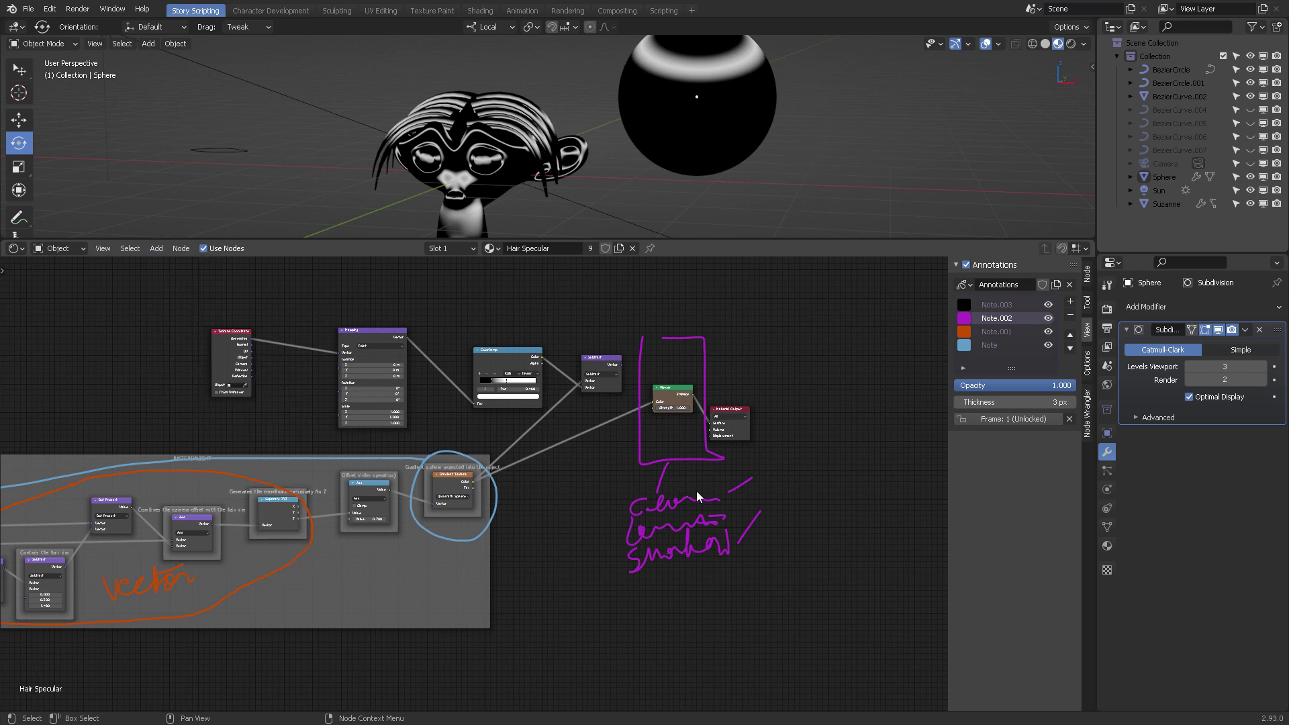
mouse_move(744, 512)
mouse_down()
mouse_move(760, 487)
mouse_move(761, 500)
mouse_up()
mouse_move(769, 493)
mouse_down()
mouse_move(809, 494)
mouse_move(839, 470)
mouse_move(848, 479)
mouse_up()
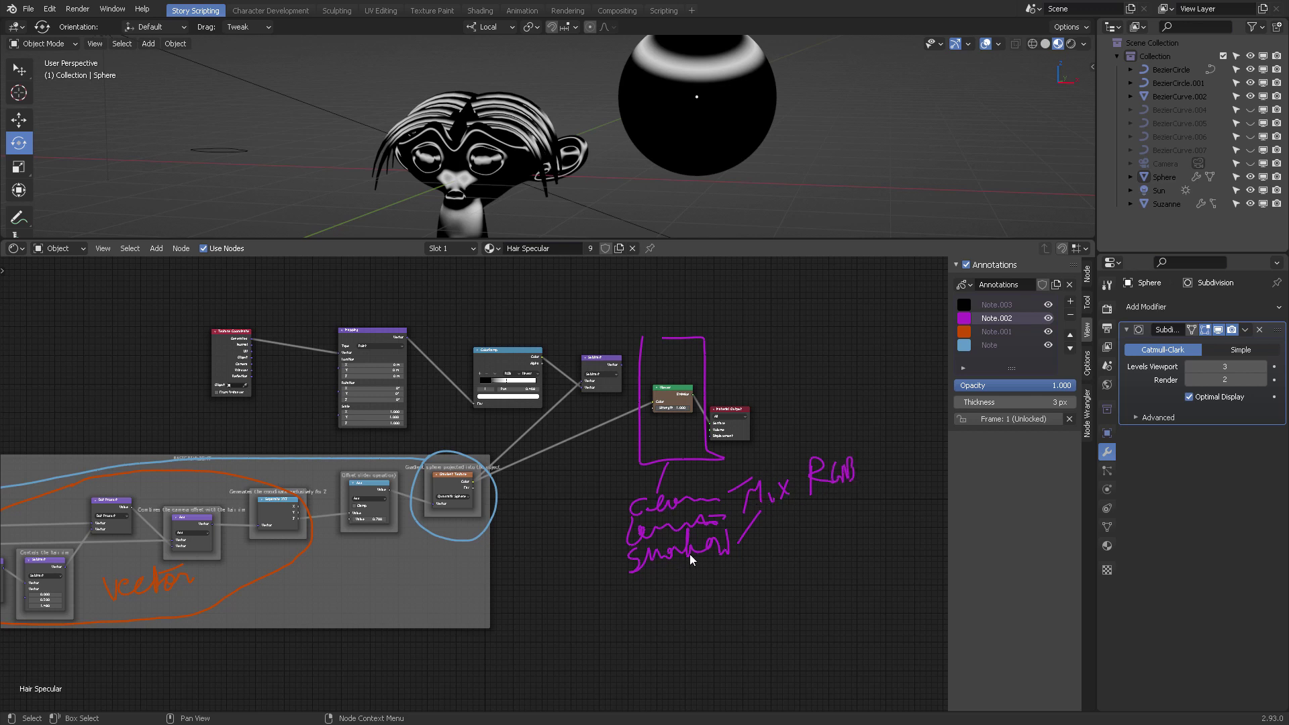
scroll(650, 360, down, 5)
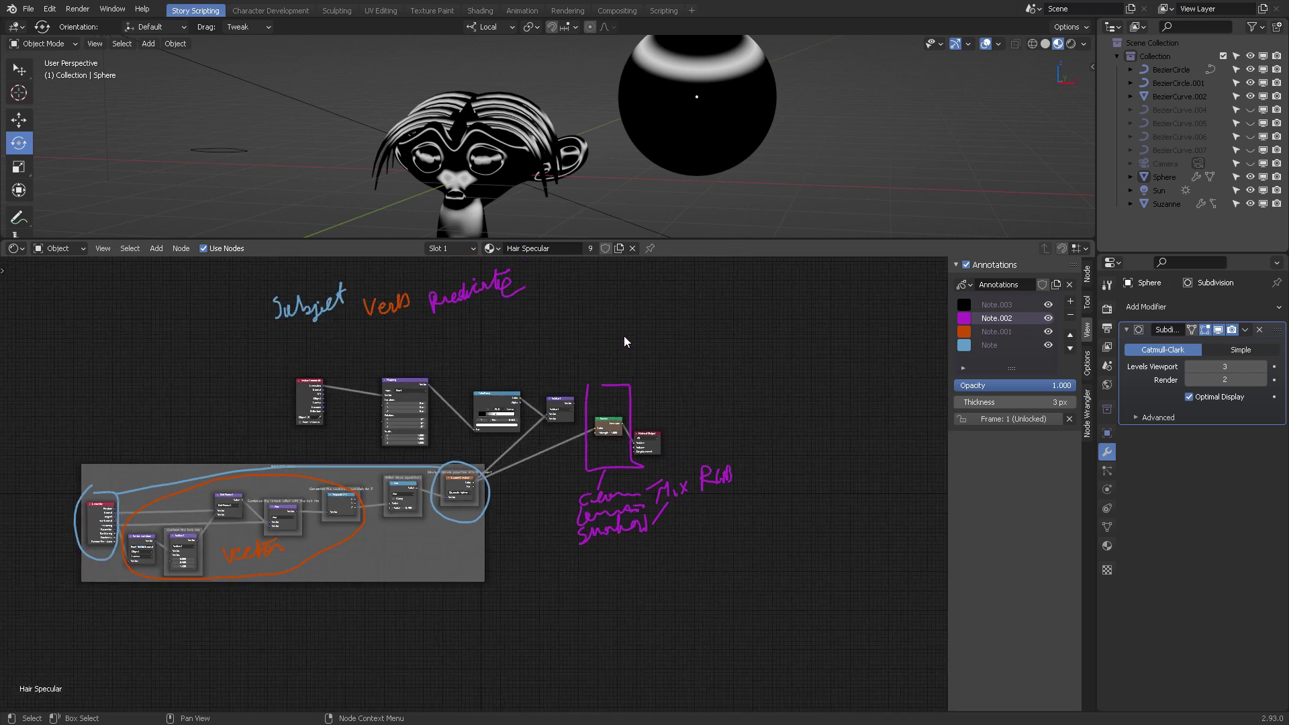
middle_drag(623, 336, 710, 365)
scroll(647, 344, up, 2)
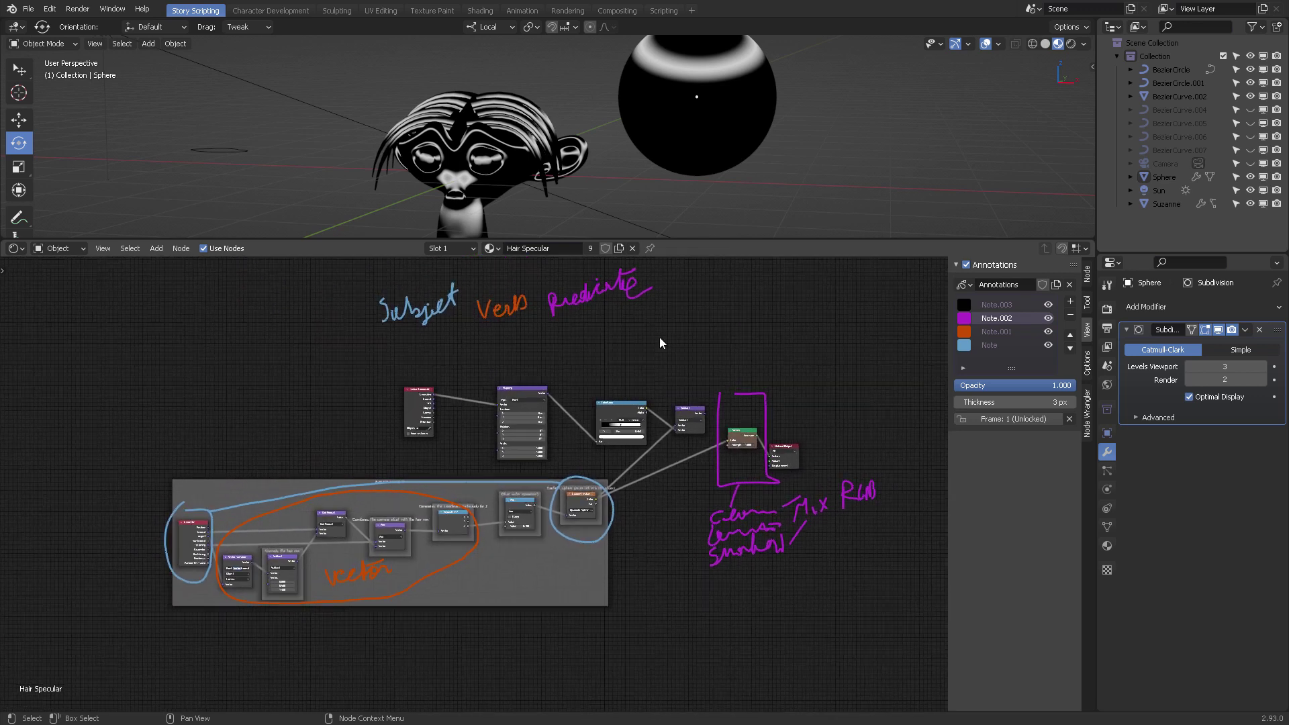